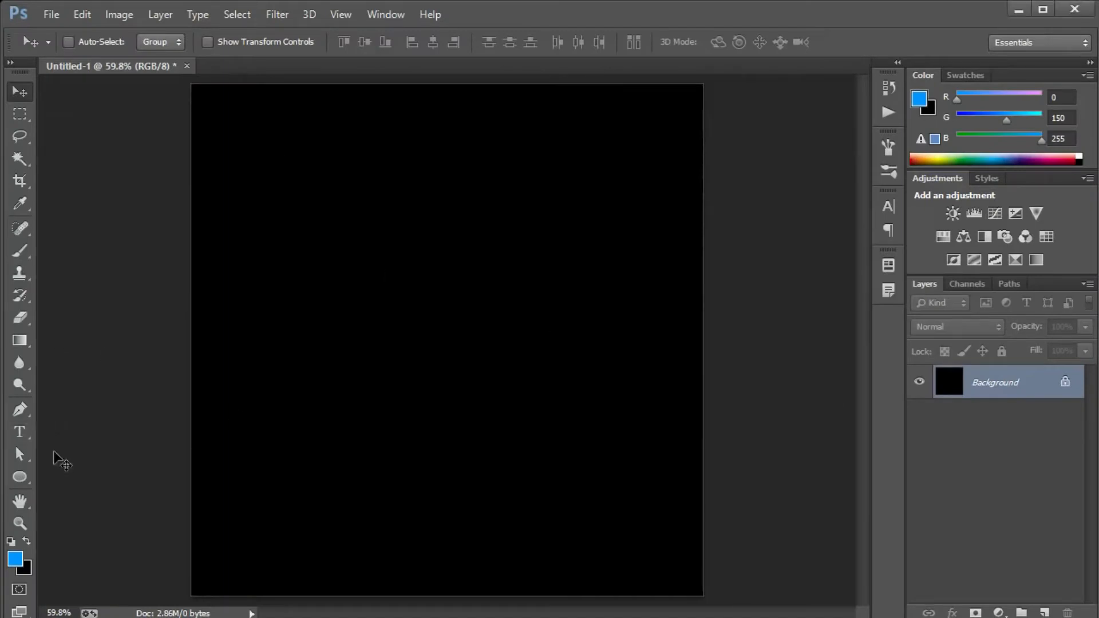
Add a text layer with the letter "N" near the middle of the black canvas.
{"action": "left_click", "coordinate": [22, 440]}
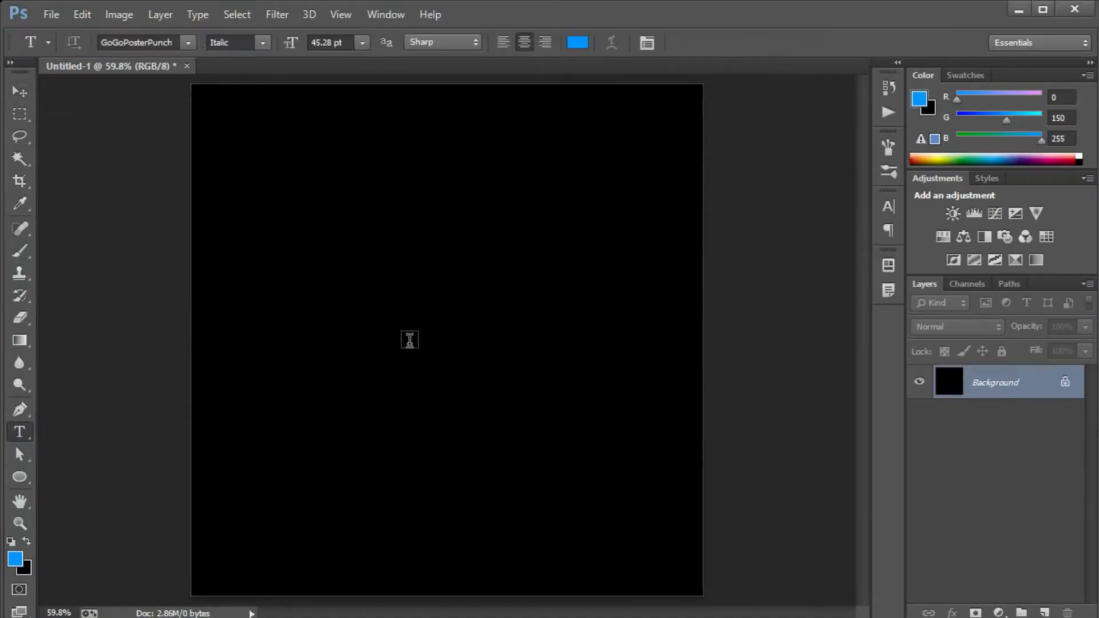
{"action": "left_click", "coordinate": [408, 343]}
{"action": "type", "text": "N"}
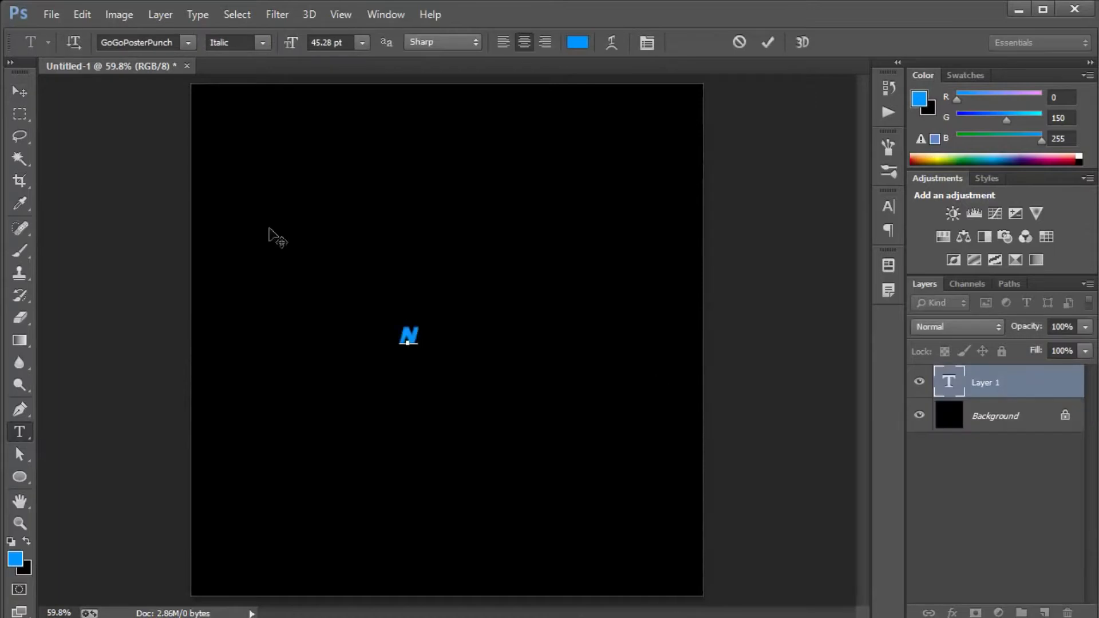
{"action": "left_click", "coordinate": [17, 92]}
Enlarge the N to about half the canvas width and centre it horizontally and vertically on the canvas.
{"action": "key", "text": "ctrl+t"}
{"action": "left_click_drag", "start_coordinate": [422, 319], "coordinate": [601, 189]}
{"action": "key", "text": "Return"}
{"action": "key", "text": "ctrl+a"}
{"action": "left_click", "coordinate": [432, 42]}
{"action": "left_click", "coordinate": [364, 42]}
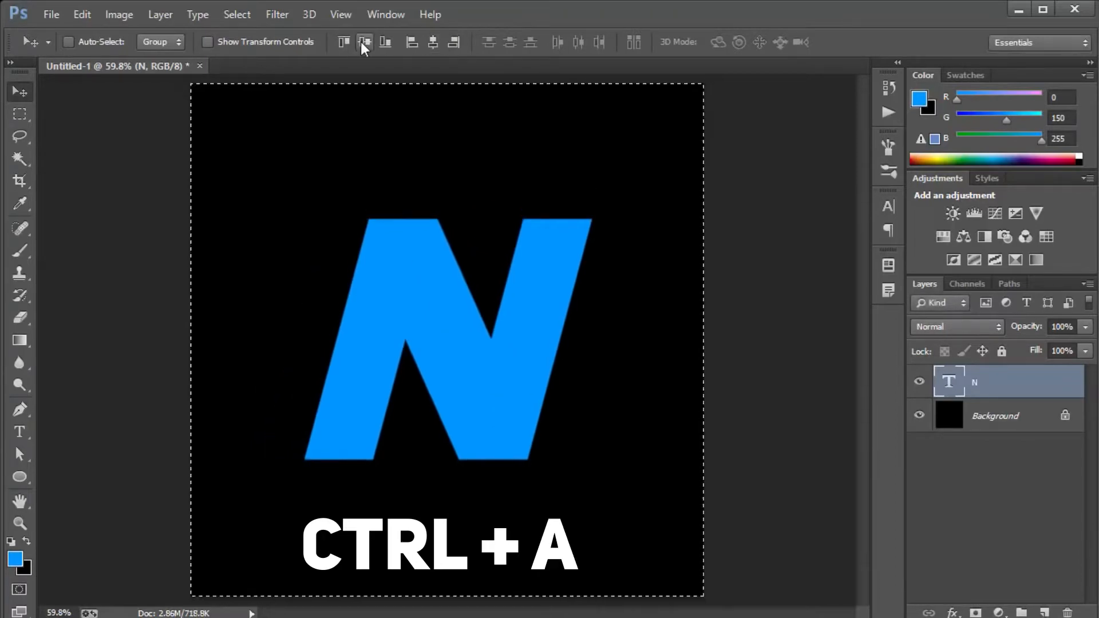
{"action": "key", "text": "ctrl+d"}
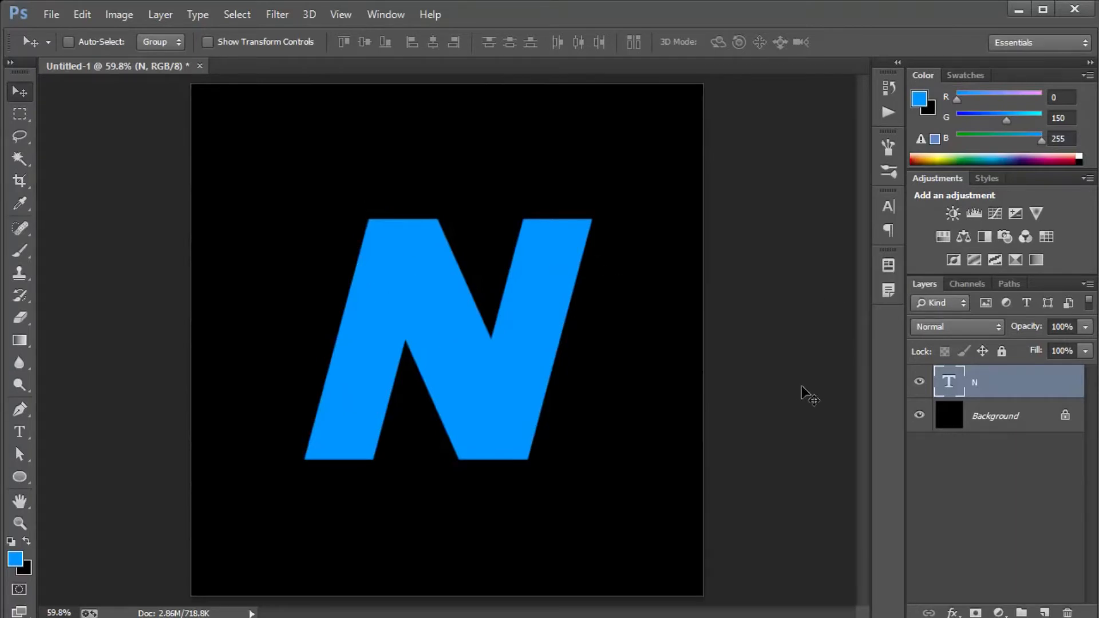
Create a new layer, trace the N's right slanted stem with a closed four-corner Pen path, and turn it into a selection.
{"action": "left_click", "coordinate": [1045, 613]}
{"action": "key", "text": "ctrl+plus"}
{"action": "key", "text": "ctrl+plus"}
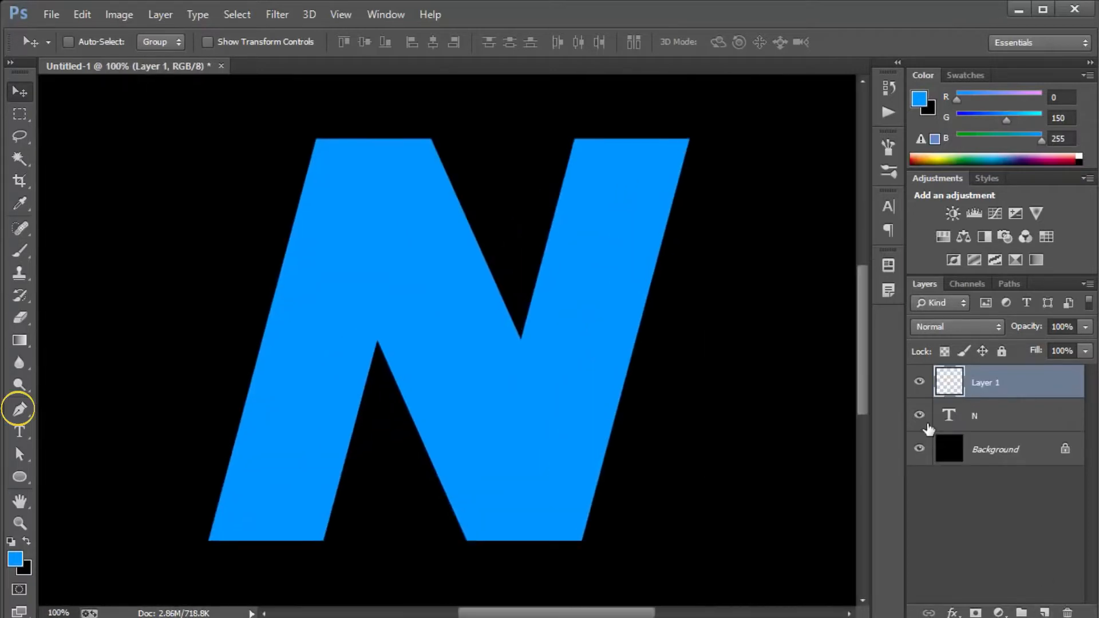
{"action": "key", "text": "p"}
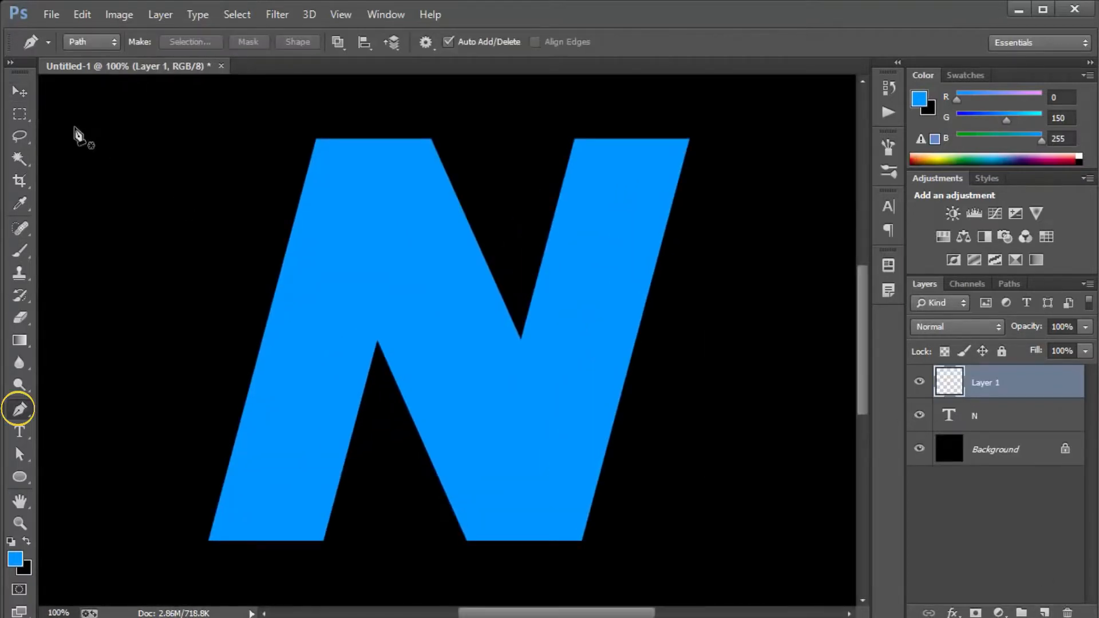
{"action": "left_click", "coordinate": [691, 140]}
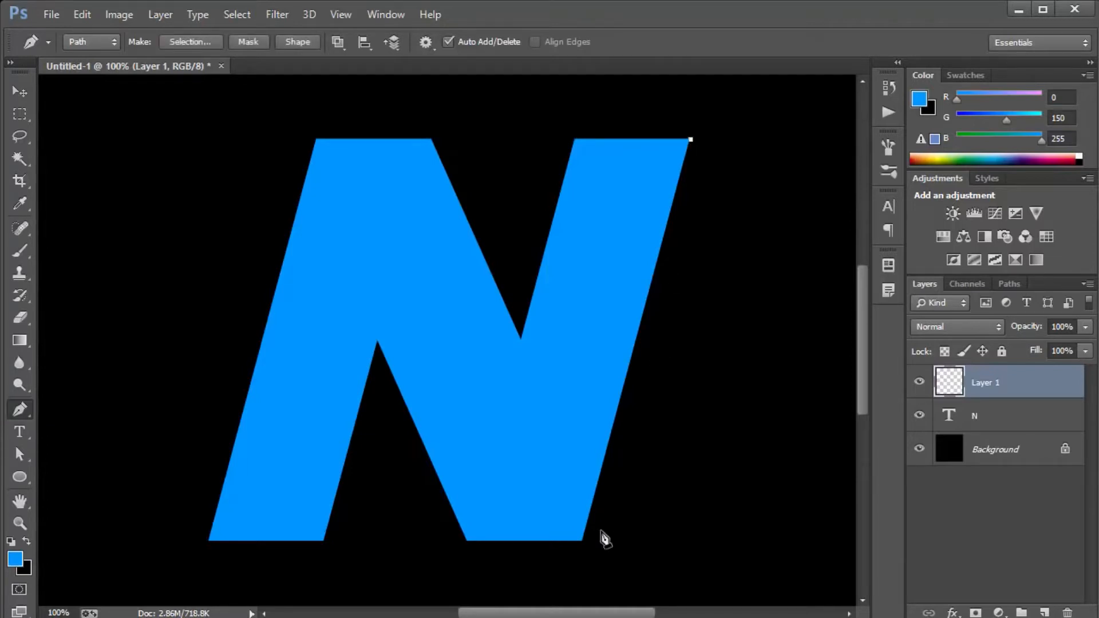
{"action": "left_click", "coordinate": [583, 542]}
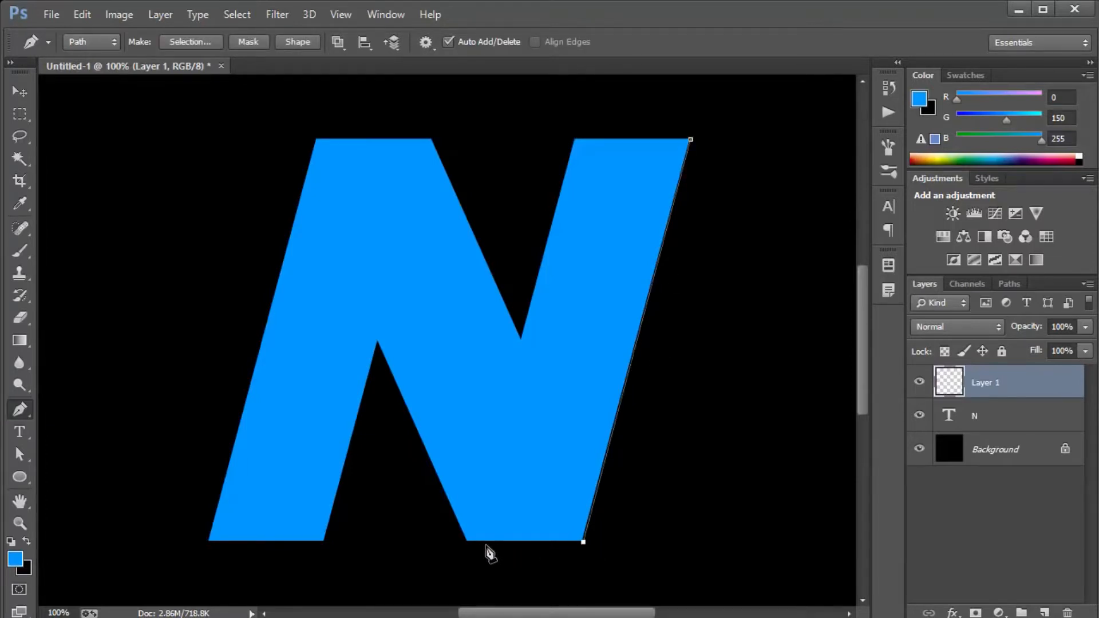
{"action": "left_click", "coordinate": [468, 542]}
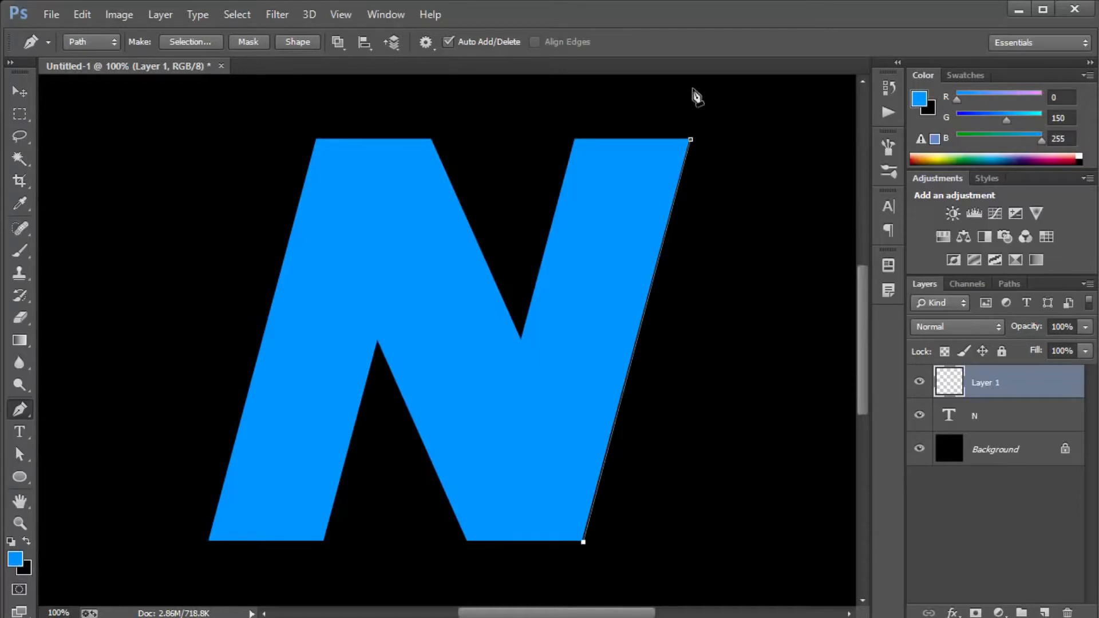
{"action": "left_click", "coordinate": [575, 139]}
{"action": "left_click", "coordinate": [691, 140]}
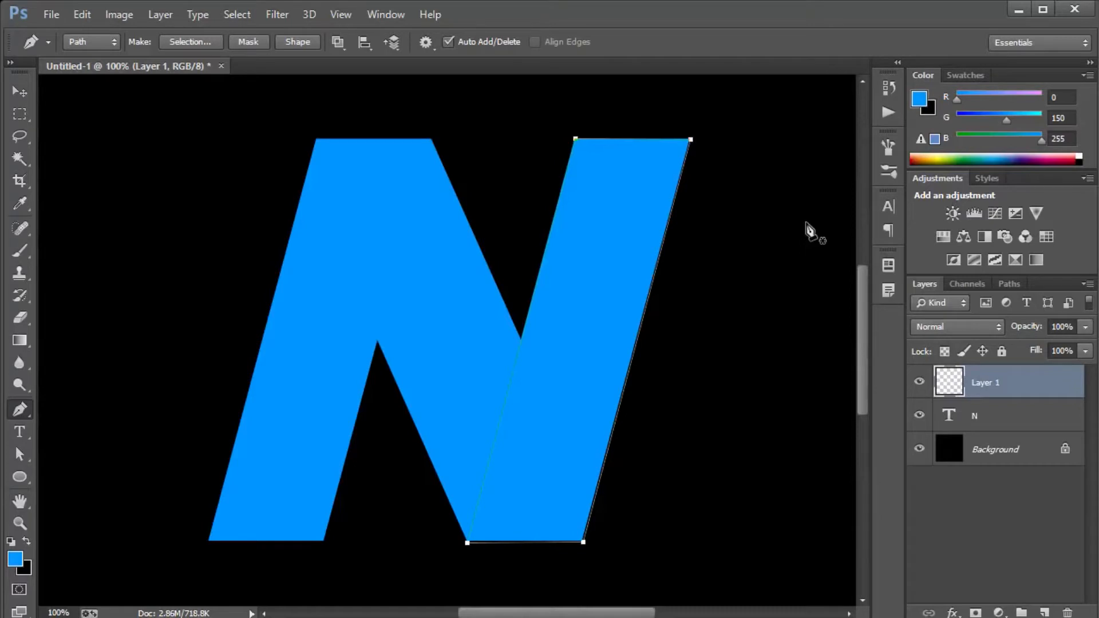
{"action": "key", "text": "ctrl+Return"}
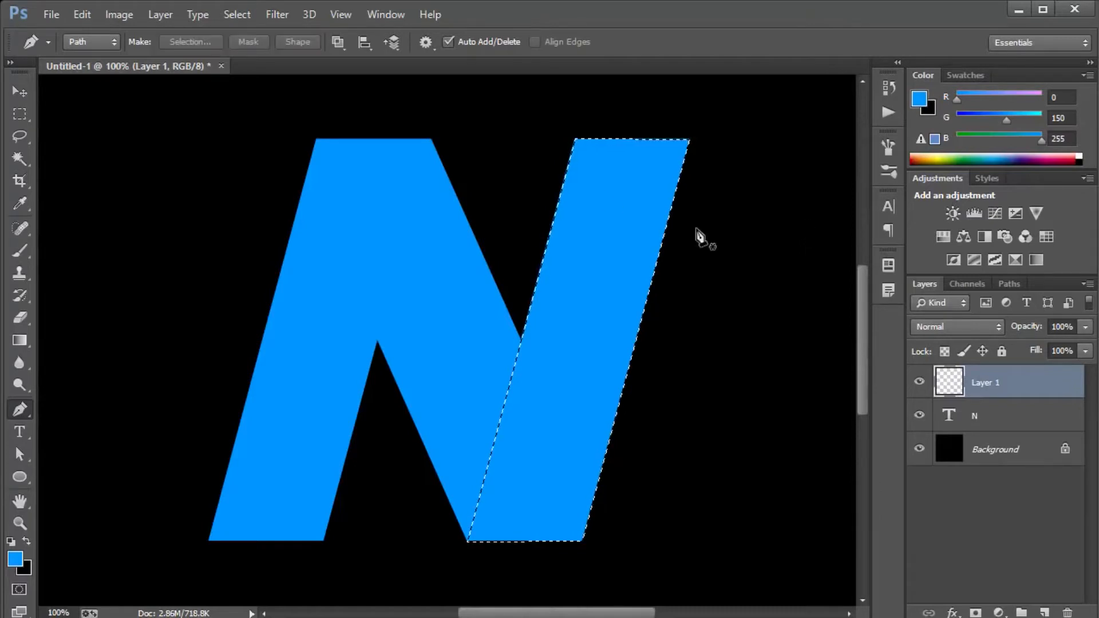
Stroke the stem selection on Layer 1 with a 7 px blue line located inside.
{"action": "left_click", "coordinate": [20, 117]}
{"action": "right_click", "coordinate": [637, 300]}
{"action": "left_click", "coordinate": [684, 525]}
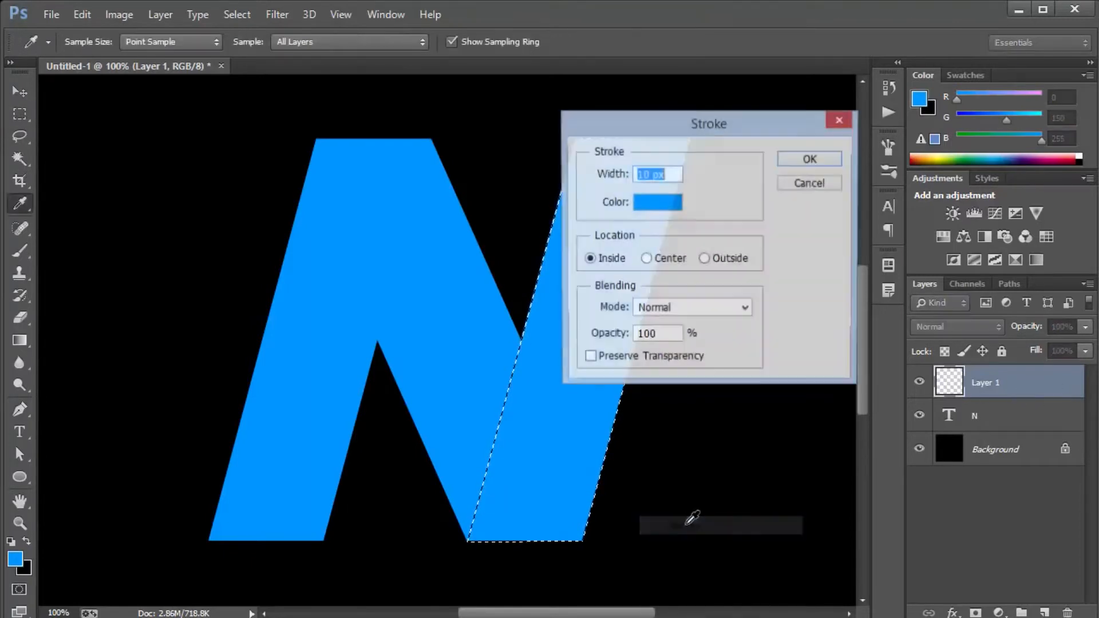
{"action": "type", "text": "7"}
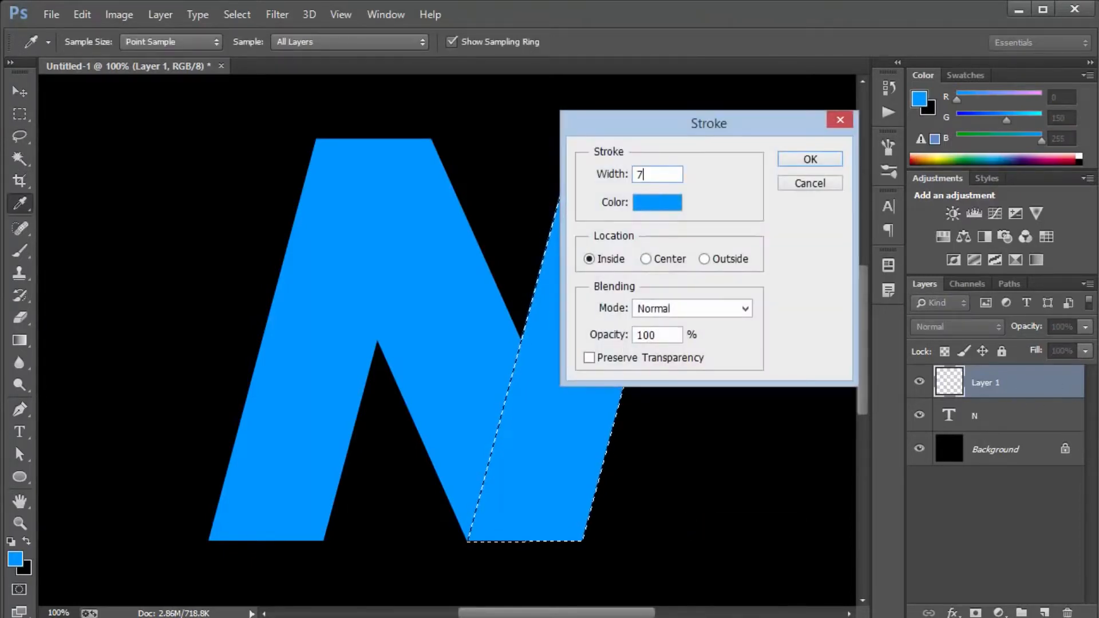
{"action": "left_click", "coordinate": [664, 204]}
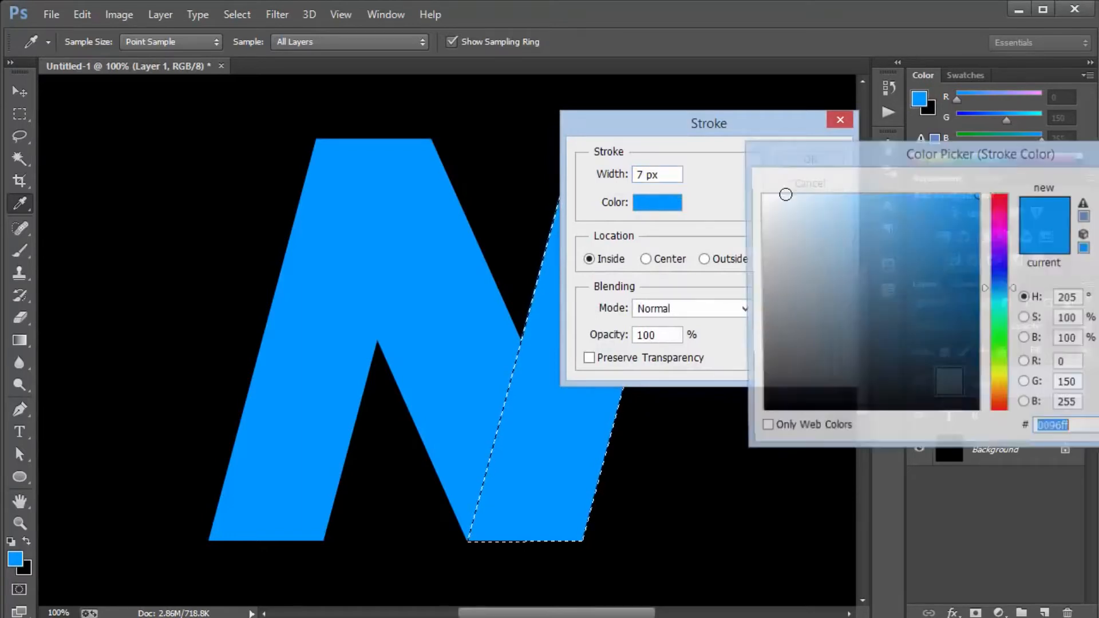
{"action": "key", "text": "Return"}
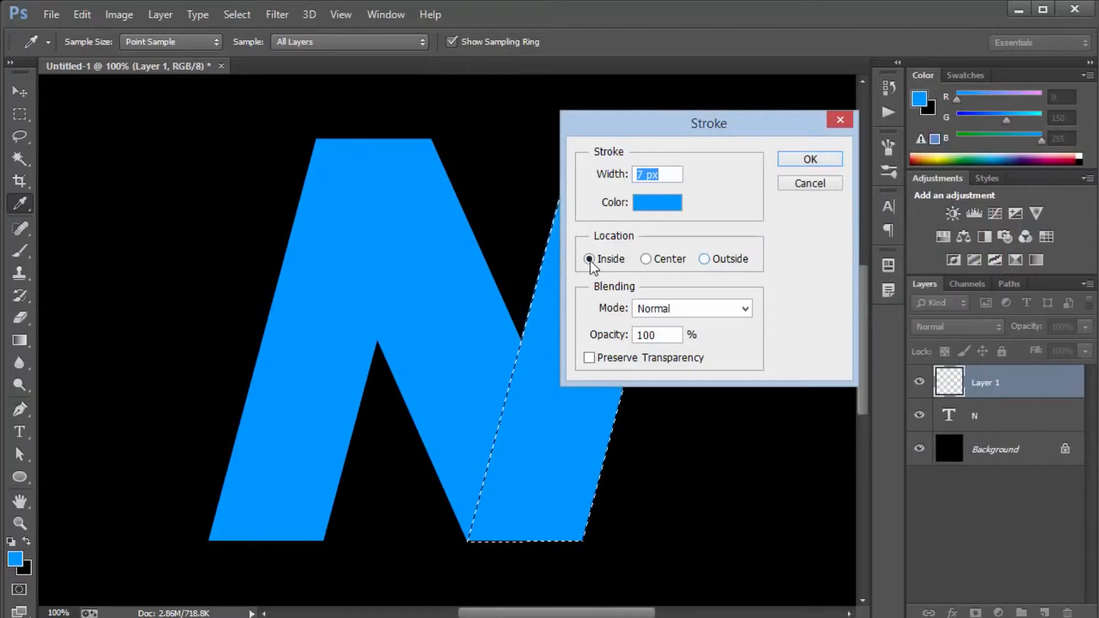
{"action": "left_click", "coordinate": [810, 159]}
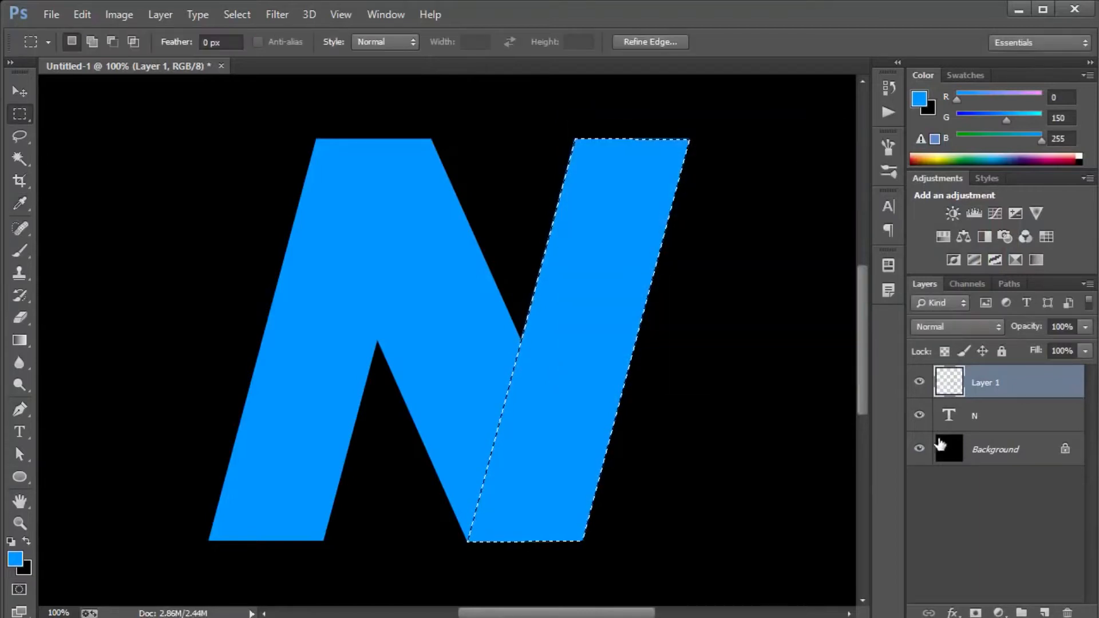
Hide the N text layer and clear the selection.
{"action": "left_click", "coordinate": [919, 415]}
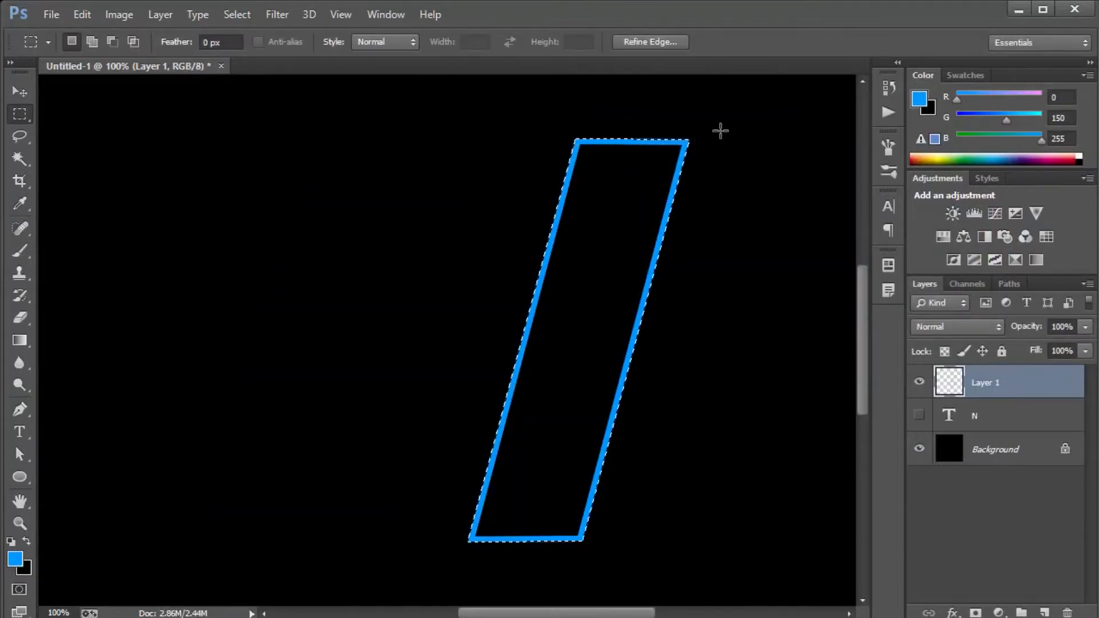
{"action": "key", "text": "ctrl+d"}
{"action": "key", "text": "v"}
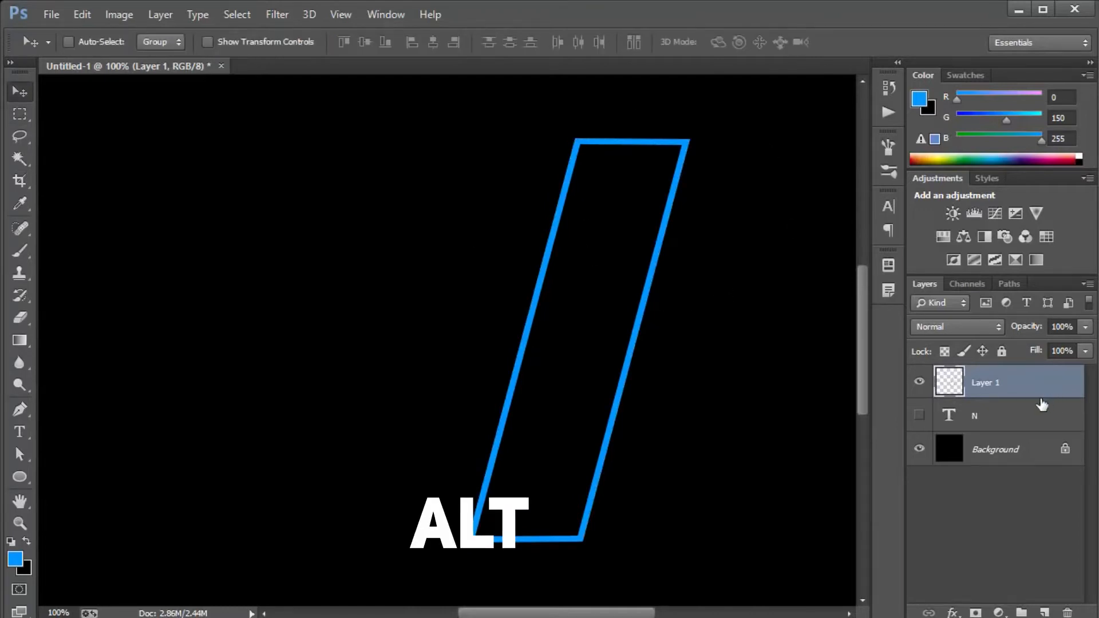
Duplicate the stem outline layer and apply a Gaussian Blur with a 10-pixel radius to the copy.
{"action": "key", "text": "ctrl+j"}
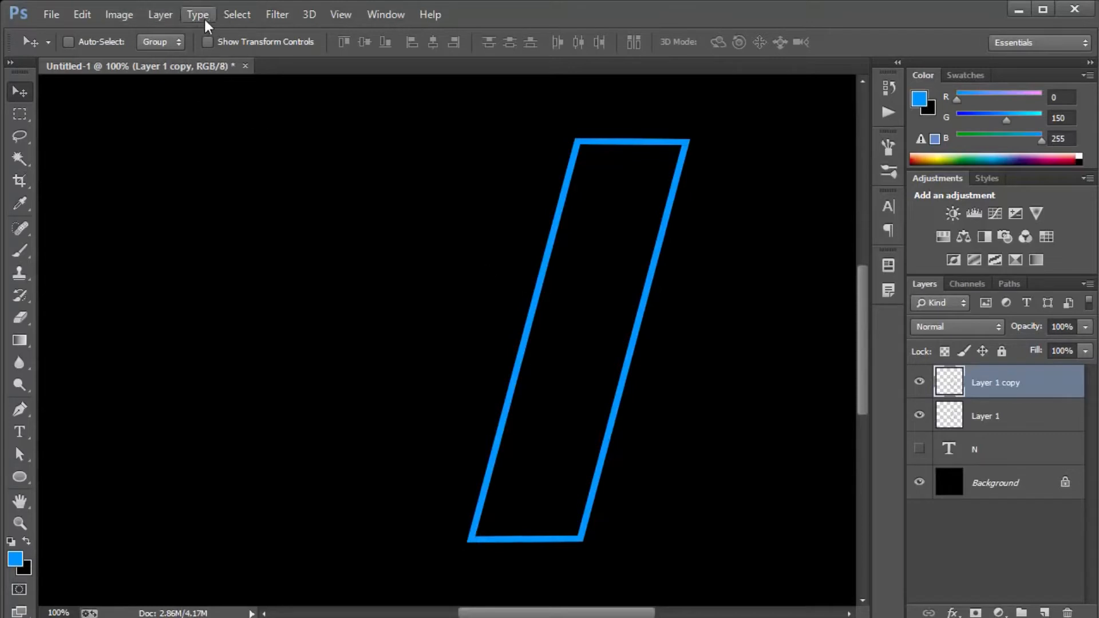
{"action": "left_click", "coordinate": [122, 12]}
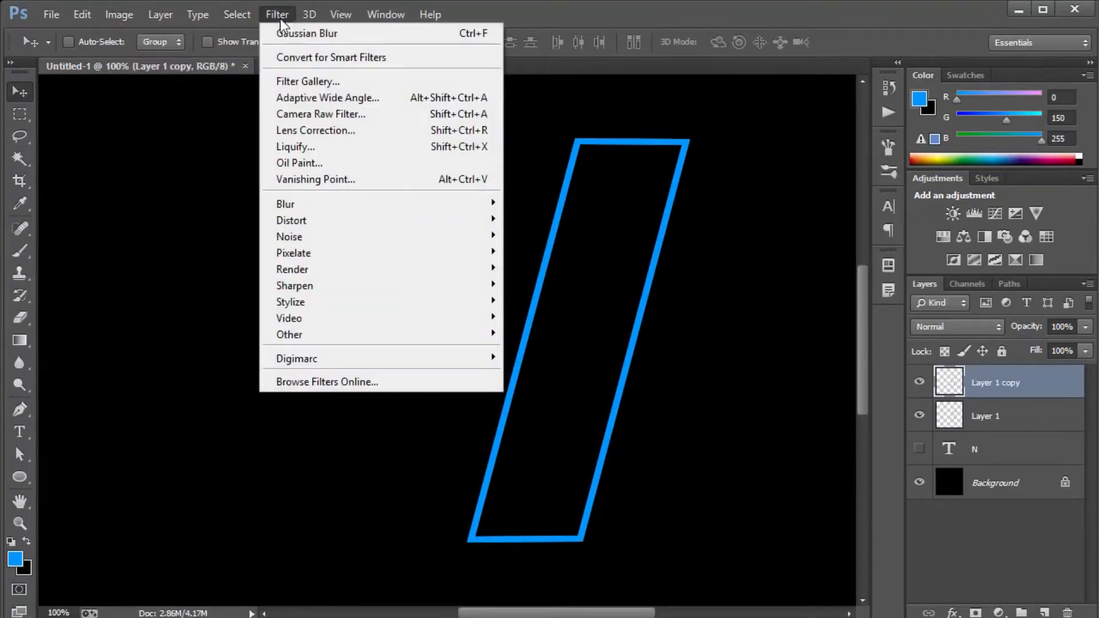
{"action": "mouse_move", "coordinate": [322, 203]}
{"action": "left_click", "coordinate": [541, 322]}
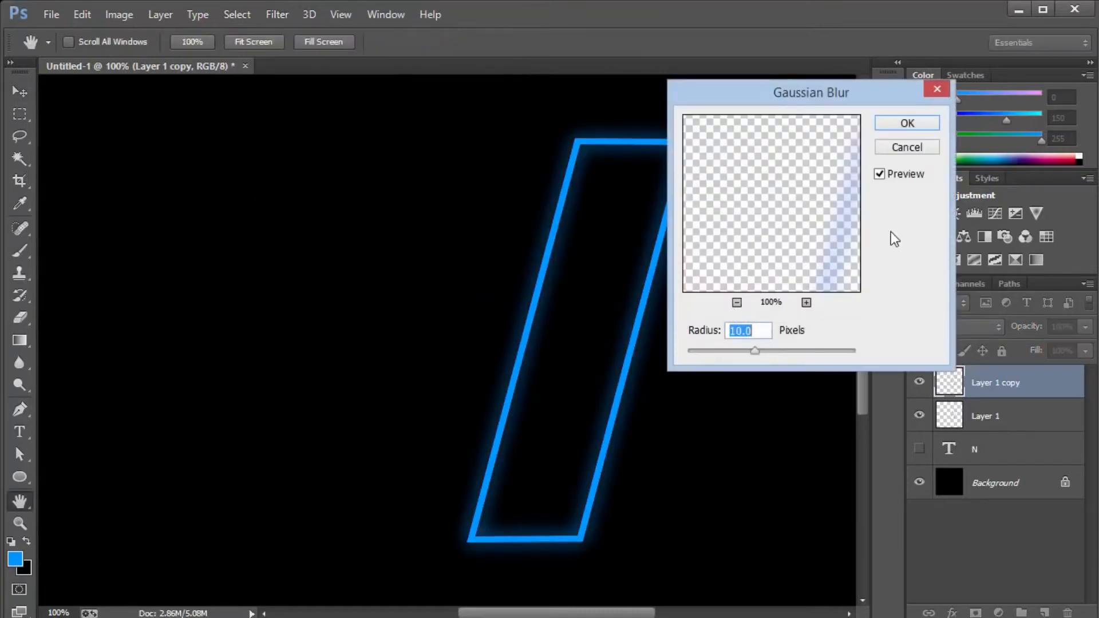
{"action": "type", "text": "10"}
{"action": "left_click", "coordinate": [910, 123]}
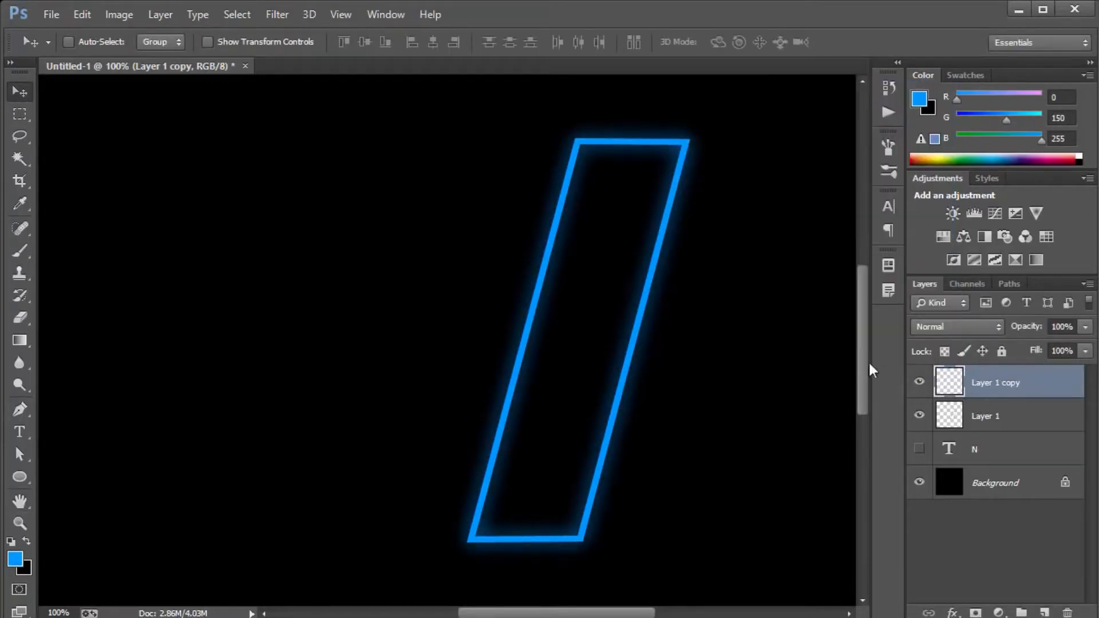
Hide the blurred copy and duplicate the sharp outline on Layer 1.
{"action": "left_click", "coordinate": [1031, 414]}
{"action": "left_click", "coordinate": [919, 383]}
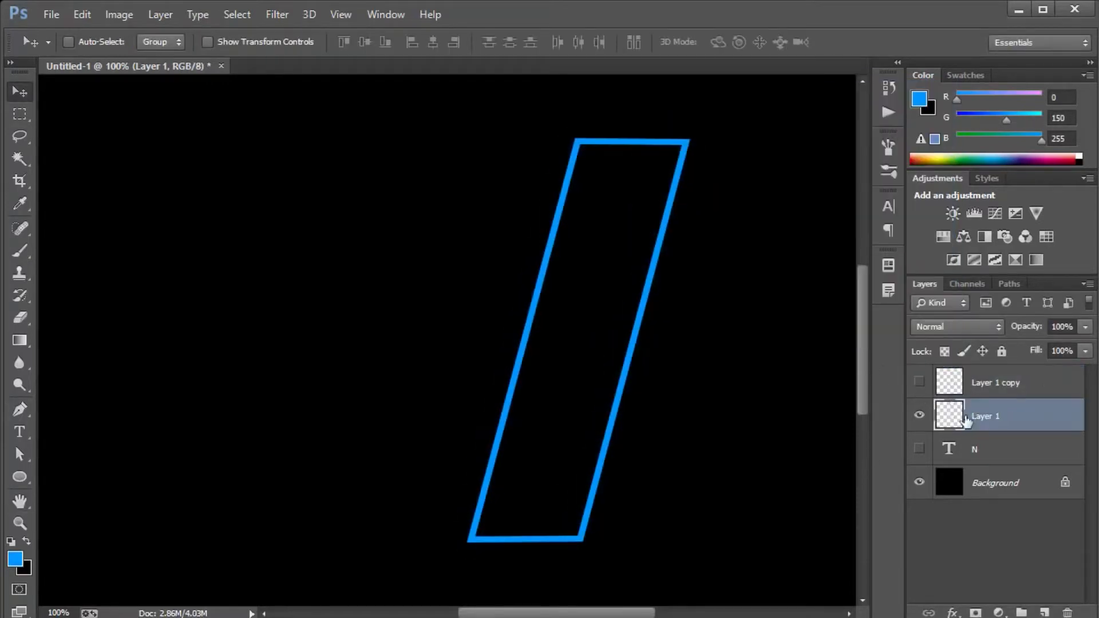
{"action": "key", "text": "ctrl+j"}
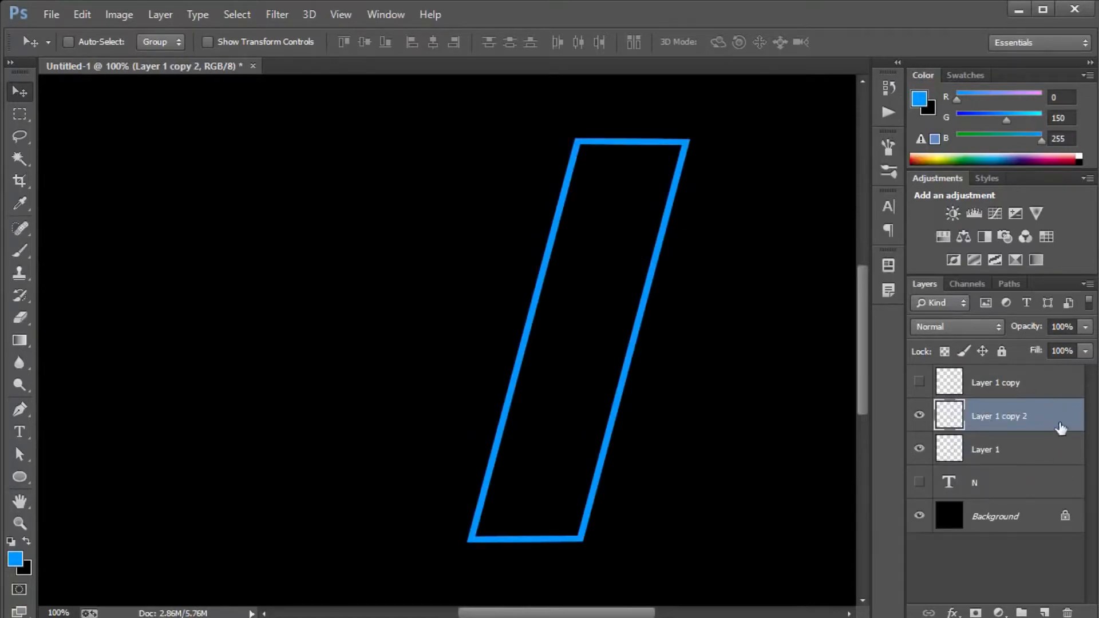
Give Layer 1 copy 2 a white (ffffff) Color Overlay and rasterize its layer style.
{"action": "double_click", "coordinate": [1061, 428]}
{"action": "left_click", "coordinate": [696, 312]}
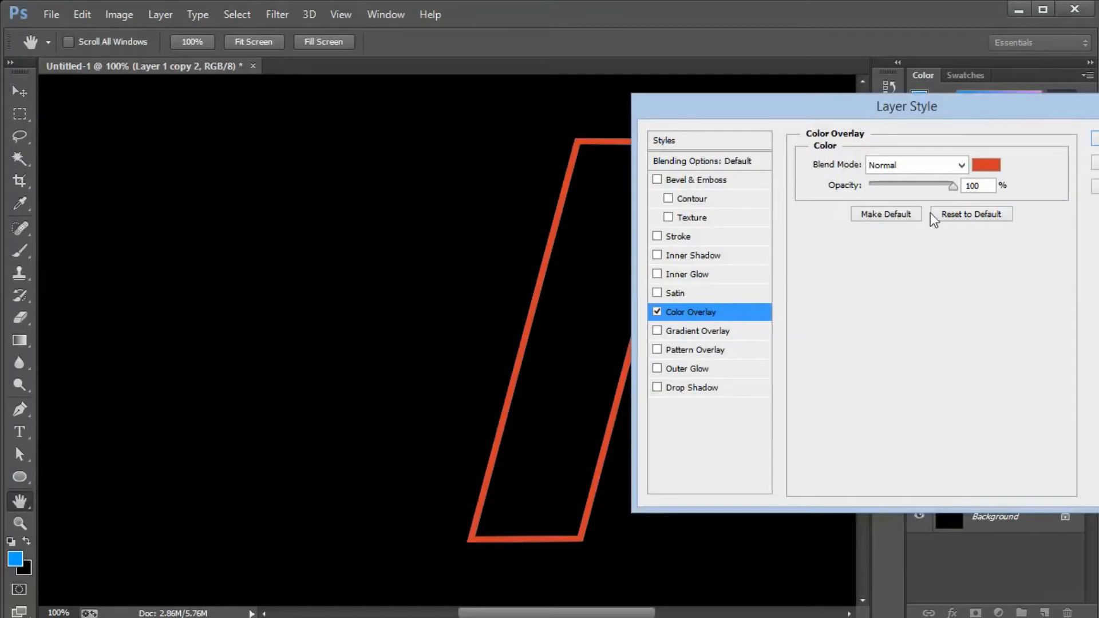
{"action": "left_click", "coordinate": [985, 166]}
{"action": "left_click", "coordinate": [762, 196]}
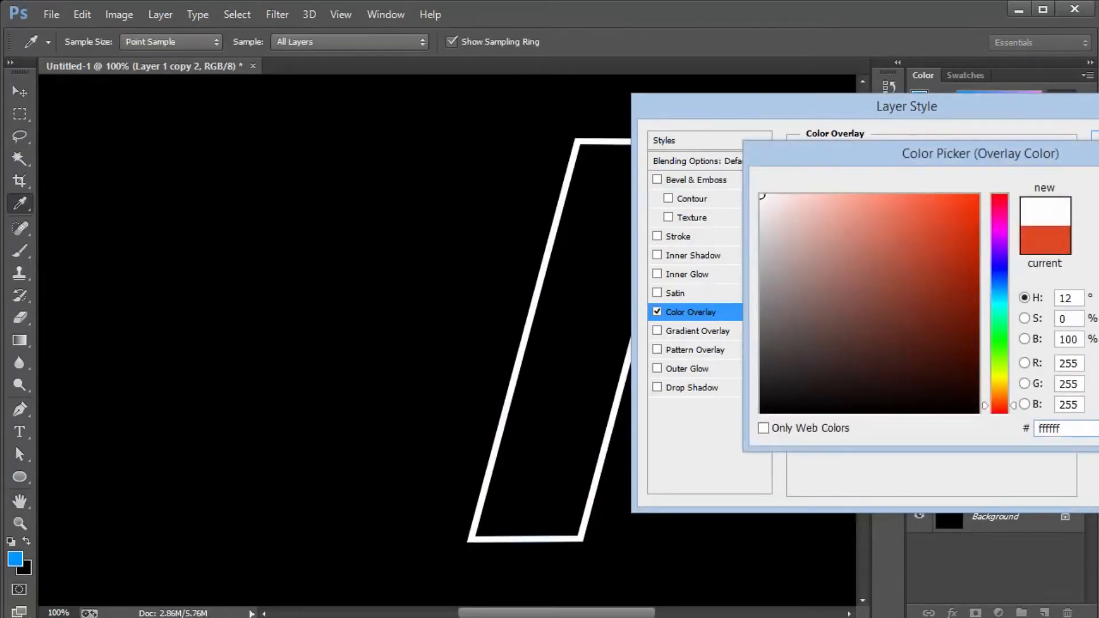
{"action": "key", "text": "Return"}
{"action": "key", "text": "Return"}
{"action": "right_click", "coordinate": [1045, 416]}
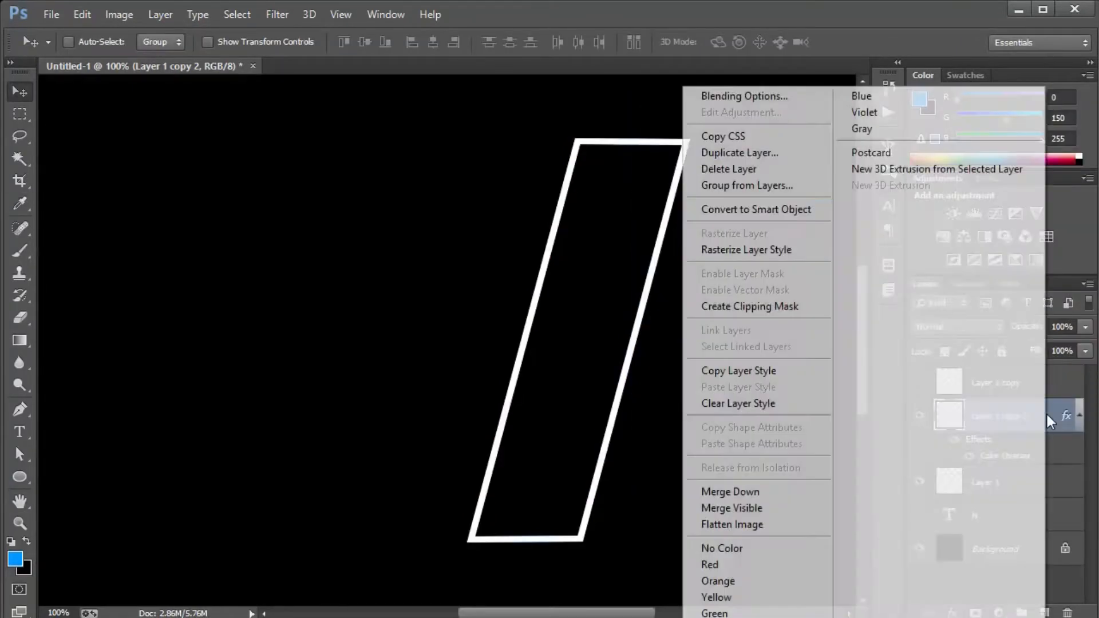
{"action": "left_click", "coordinate": [739, 249]}
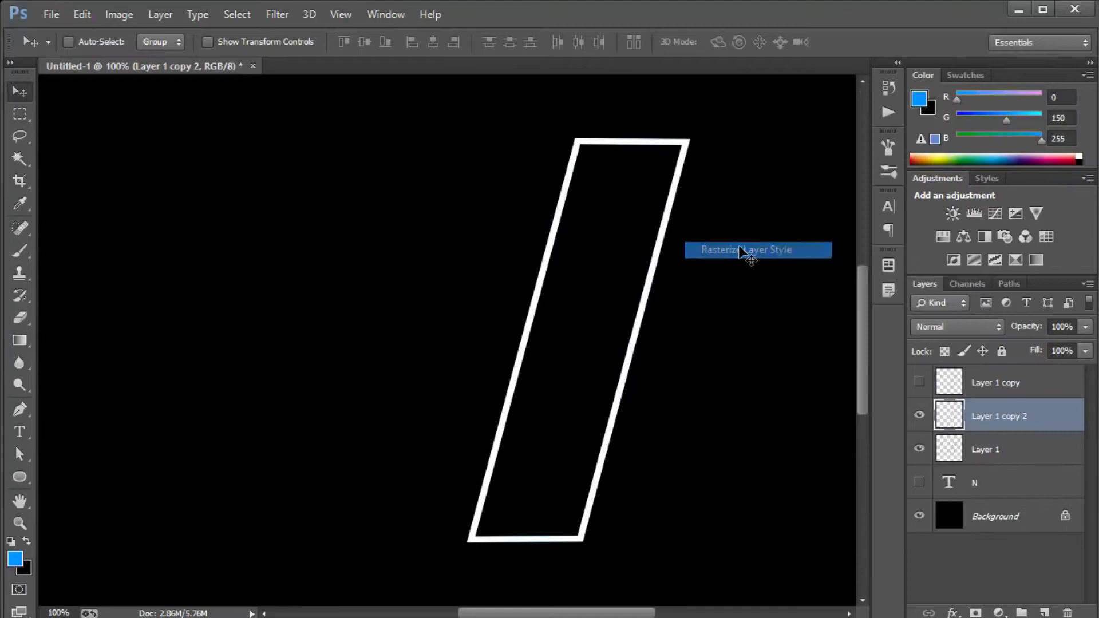
Move the white outline layer to the top of the layer stack and show both it and the blurred copy.
{"action": "left_click", "coordinate": [920, 419]}
{"action": "left_click", "coordinate": [919, 415]}
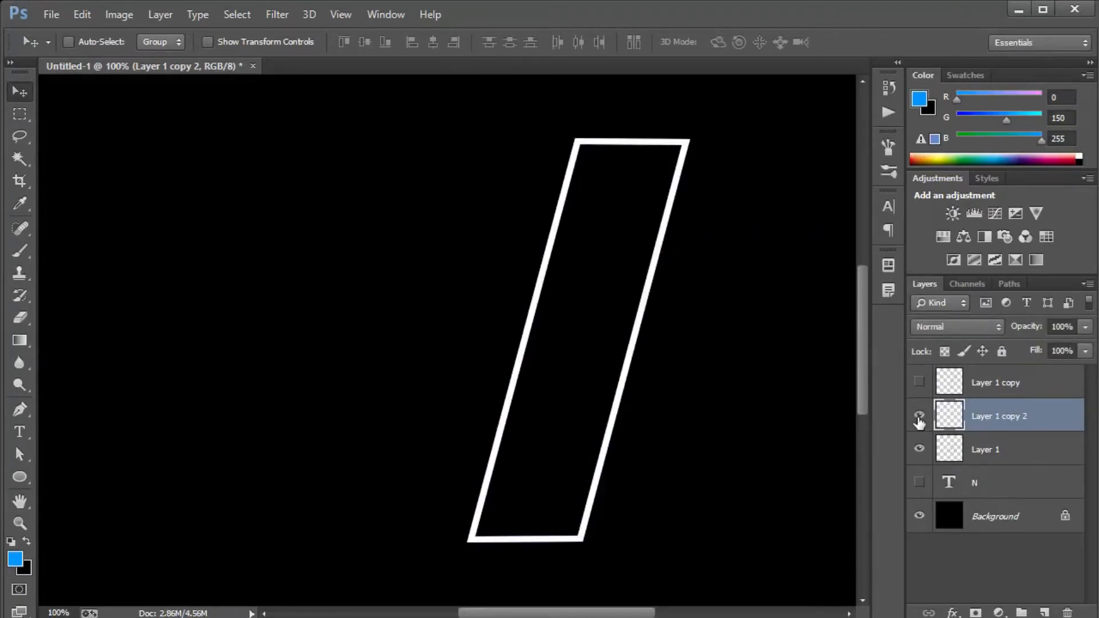
{"action": "left_click", "coordinate": [919, 419]}
{"action": "left_click_drag", "start_coordinate": [973, 417], "coordinate": [967, 375]}
{"action": "left_click", "coordinate": [999, 417]}
{"action": "left_click", "coordinate": [918, 416]}
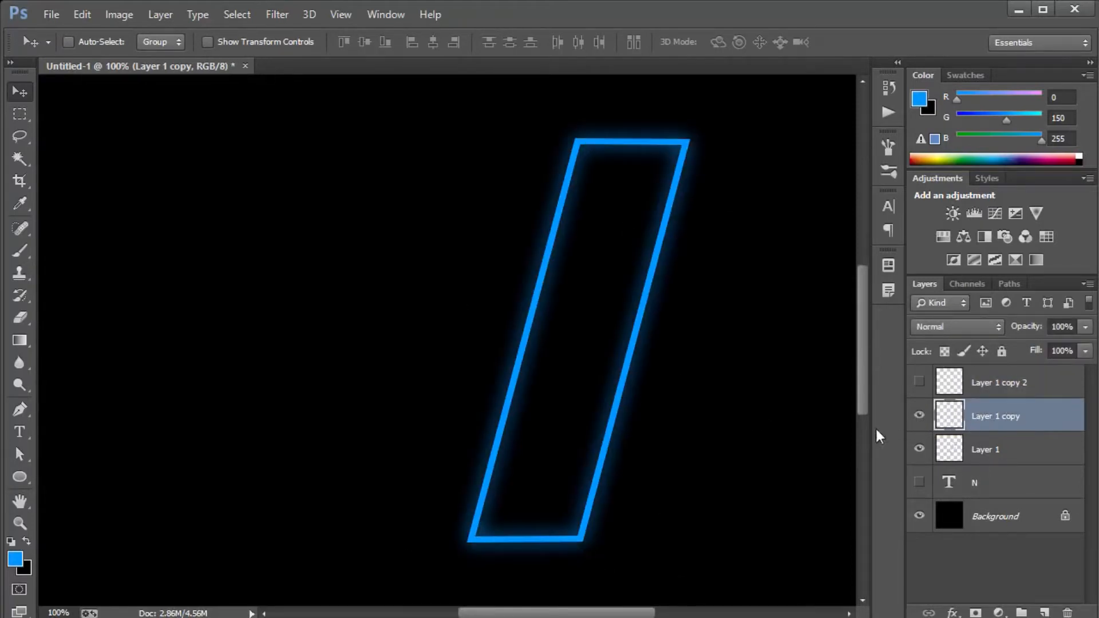
{"action": "left_click", "coordinate": [989, 383]}
{"action": "left_click", "coordinate": [919, 381]}
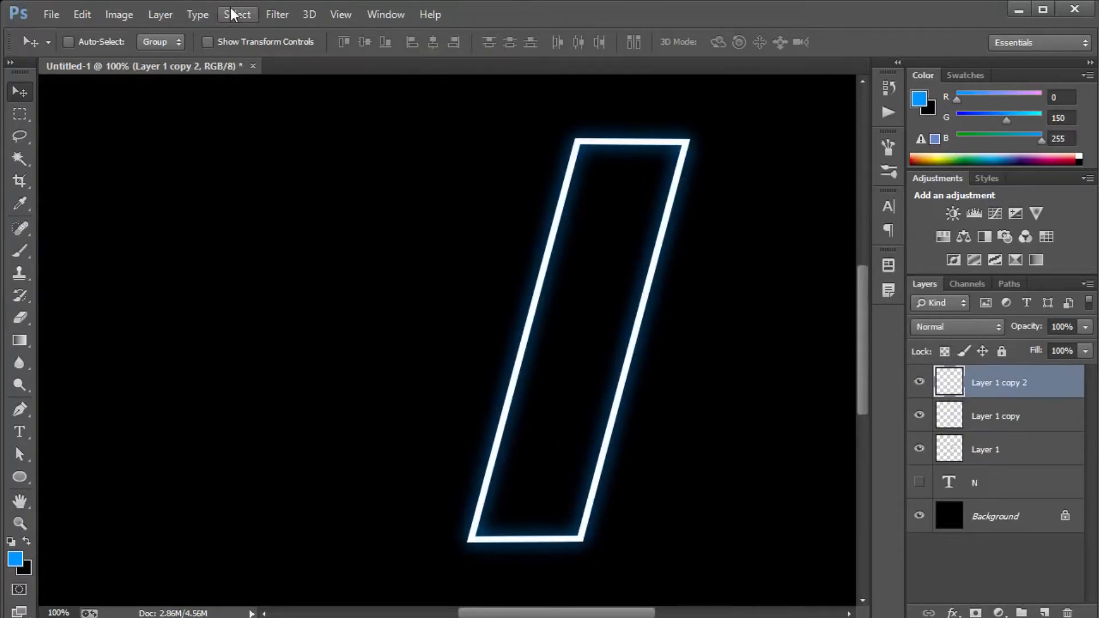
Apply a Gaussian Blur with a 2-pixel radius to the white outline layer and set its blend mode to Overlay.
{"action": "left_click", "coordinate": [277, 15]}
{"action": "mouse_move", "coordinate": [372, 206]}
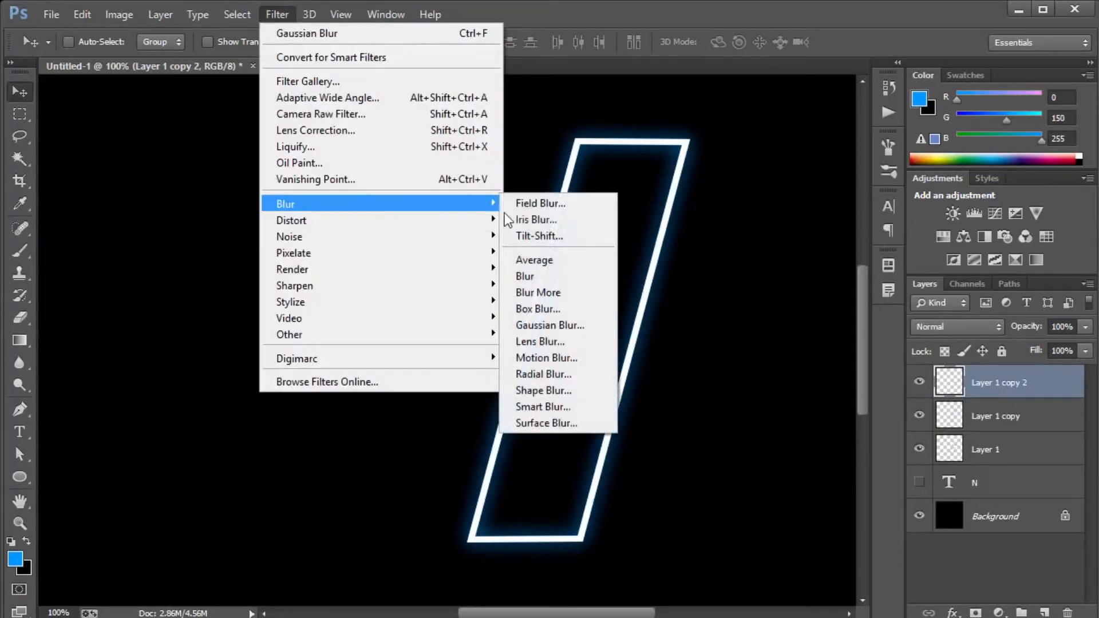
{"action": "left_click", "coordinate": [547, 325]}
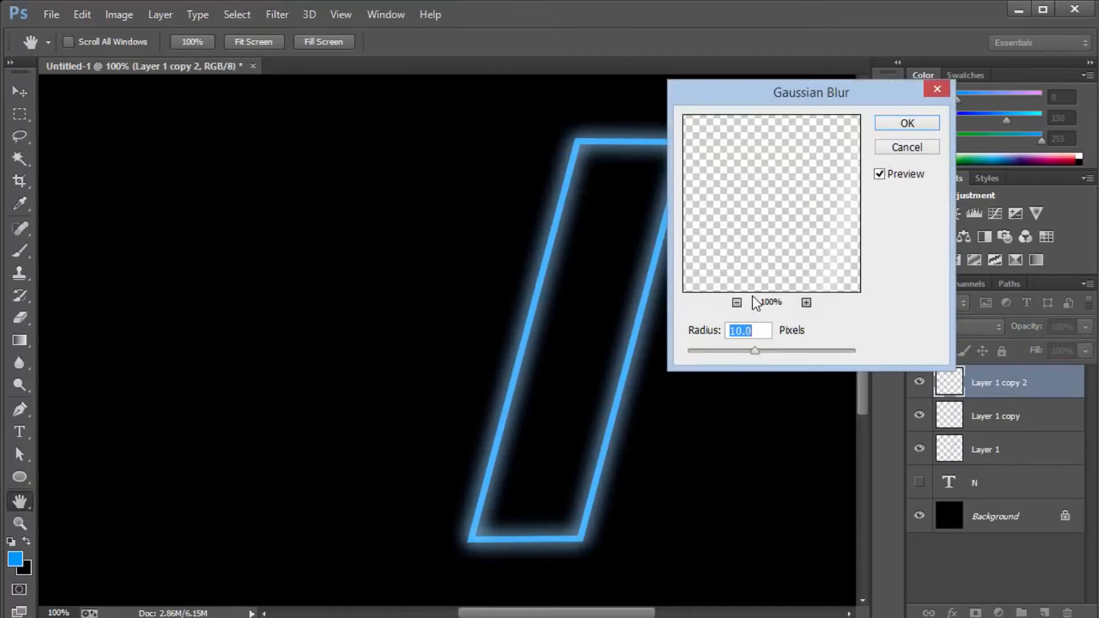
{"action": "type", "text": "3"}
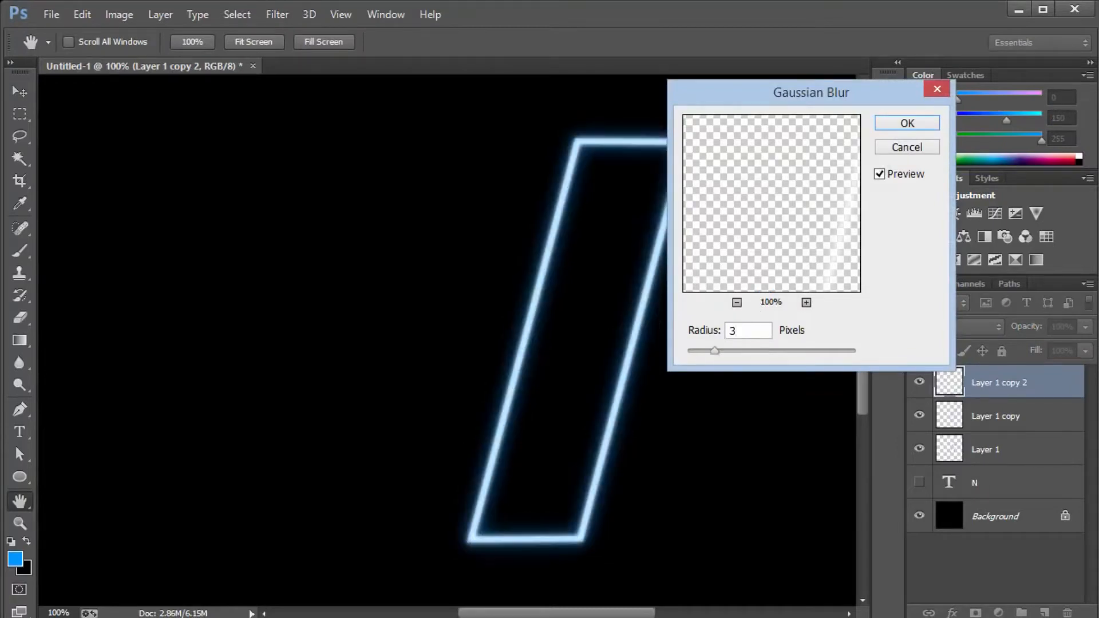
{"action": "key", "text": "BackSpace"}
{"action": "type", "text": "2"}
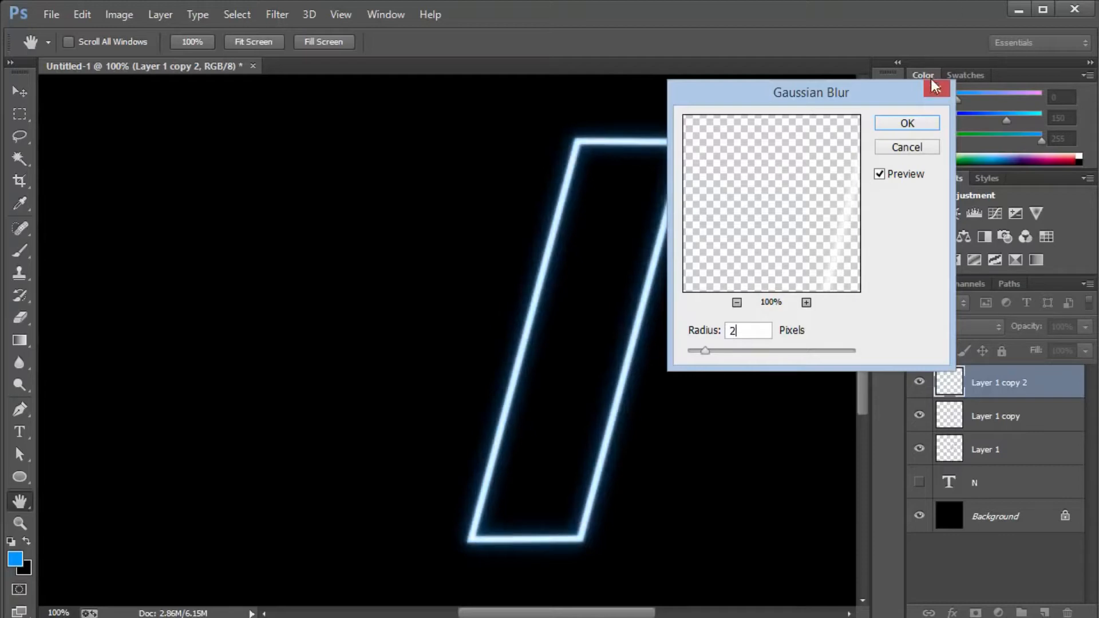
{"action": "left_click", "coordinate": [918, 121]}
{"action": "left_click", "coordinate": [980, 328]}
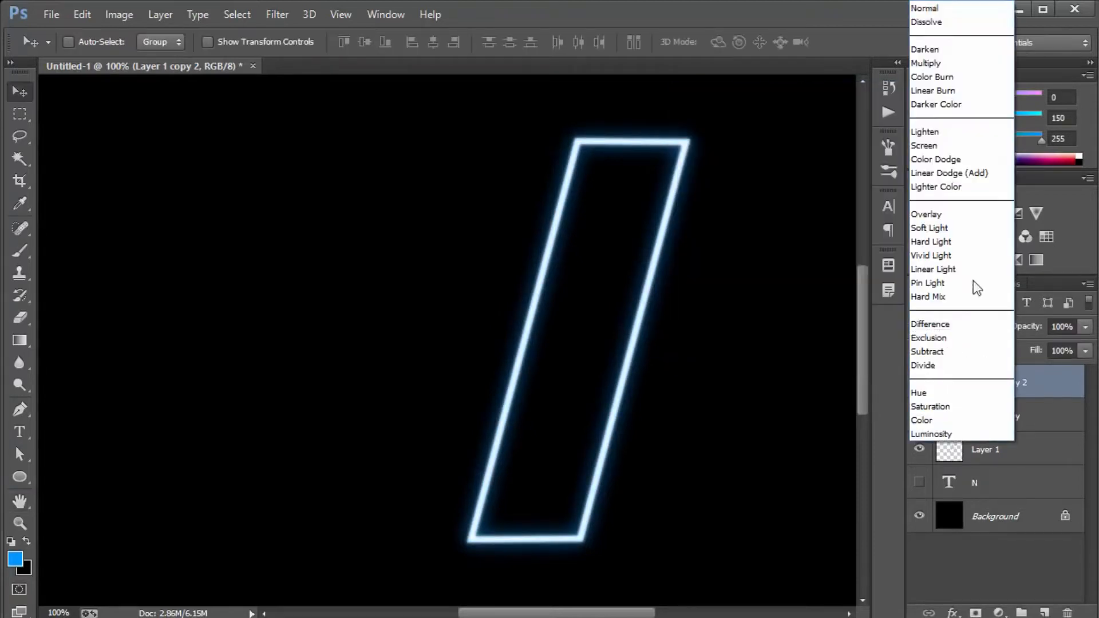
{"action": "left_click", "coordinate": [957, 218]}
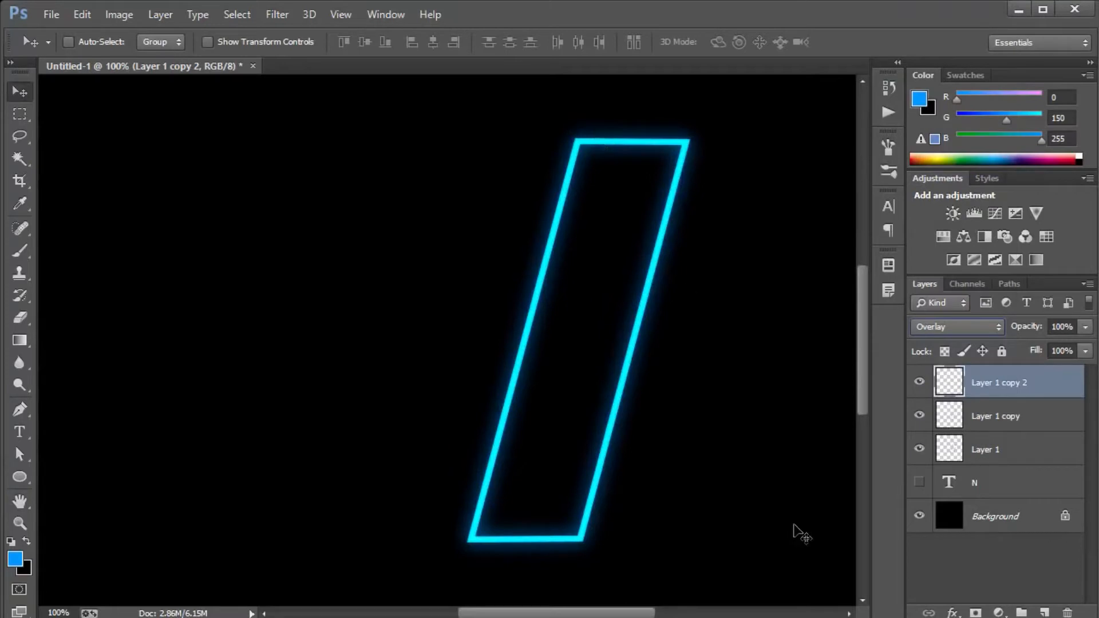
Compare the outline with and without Layer 1 copy 2, and set that layer's opacity to 70%.
{"action": "left_click", "coordinate": [920, 385]}
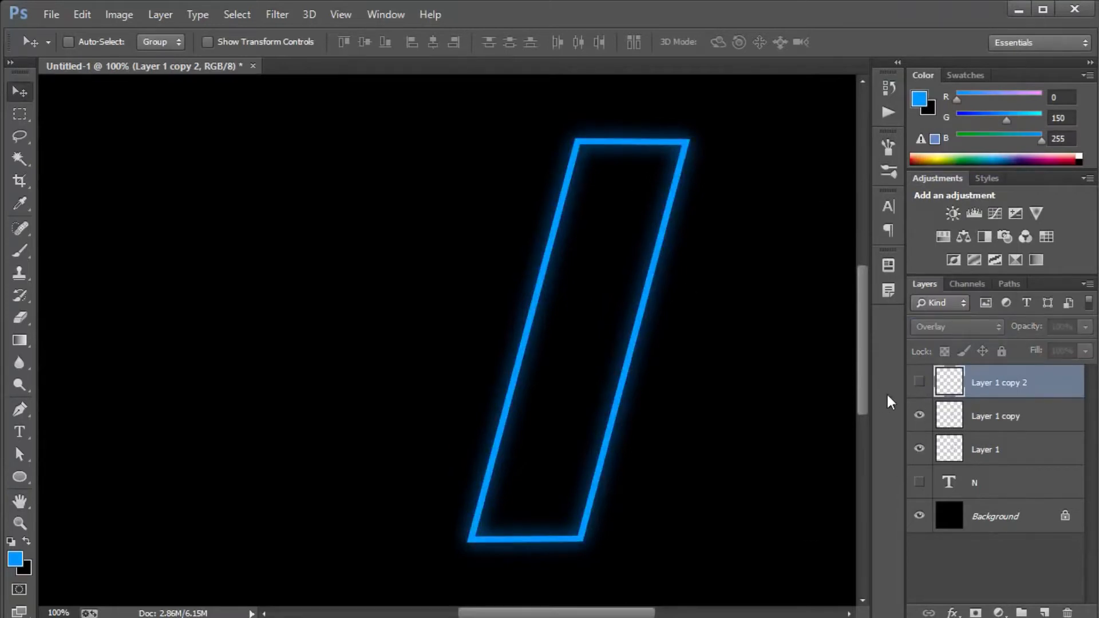
{"action": "left_click", "coordinate": [920, 383]}
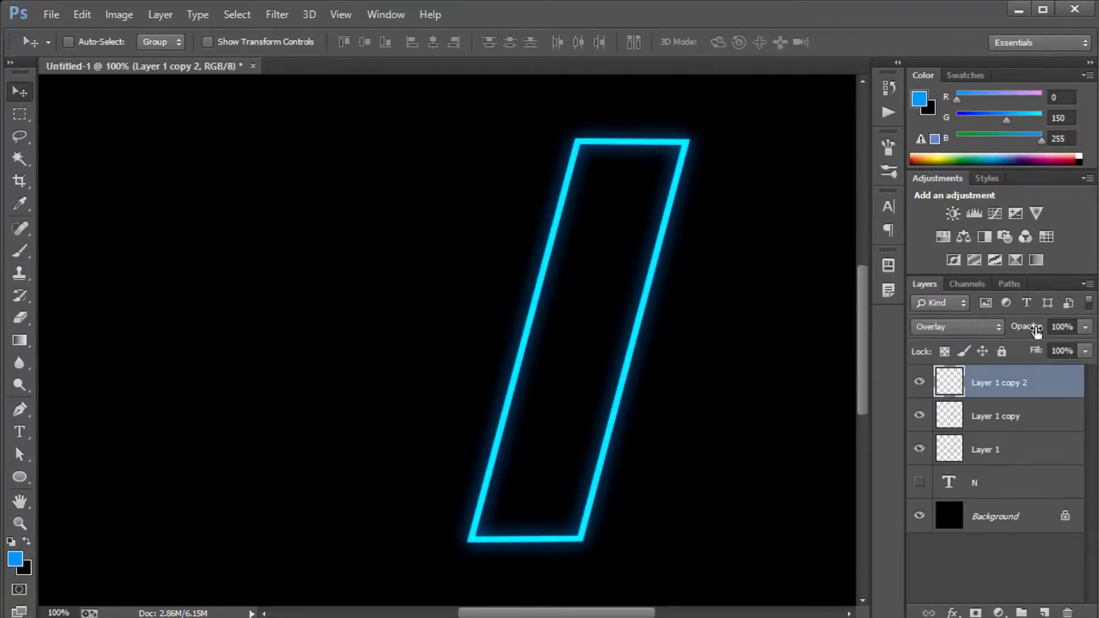
{"action": "left_click", "coordinate": [1024, 417]}
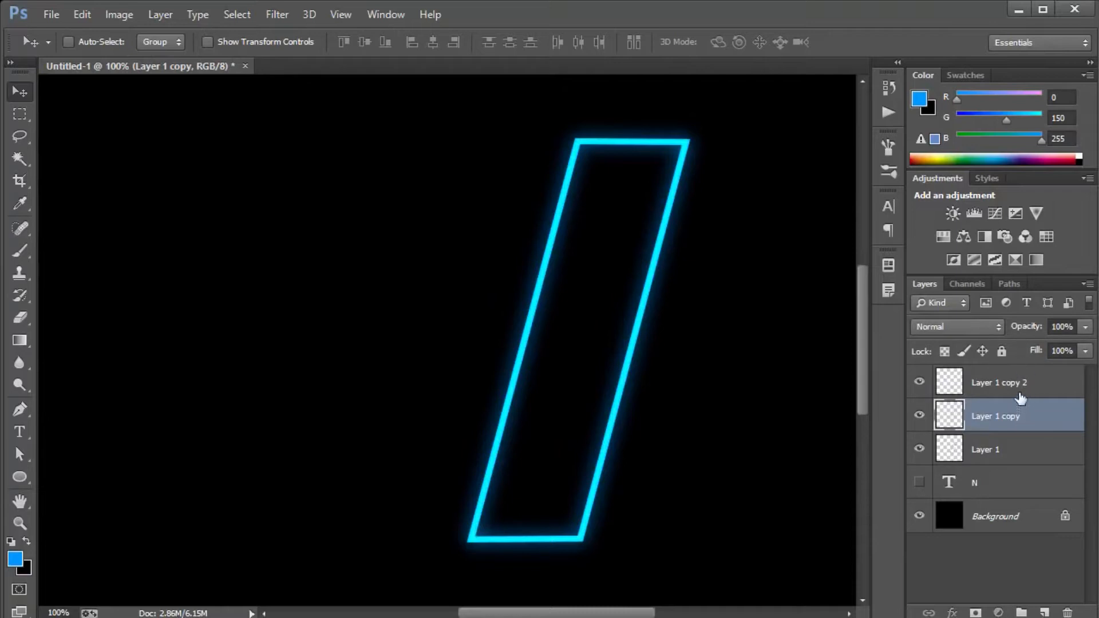
{"action": "left_click", "coordinate": [1020, 393]}
{"action": "left_click", "coordinate": [1024, 328]}
{"action": "type", "text": "70"}
{"action": "key", "text": "Return"}
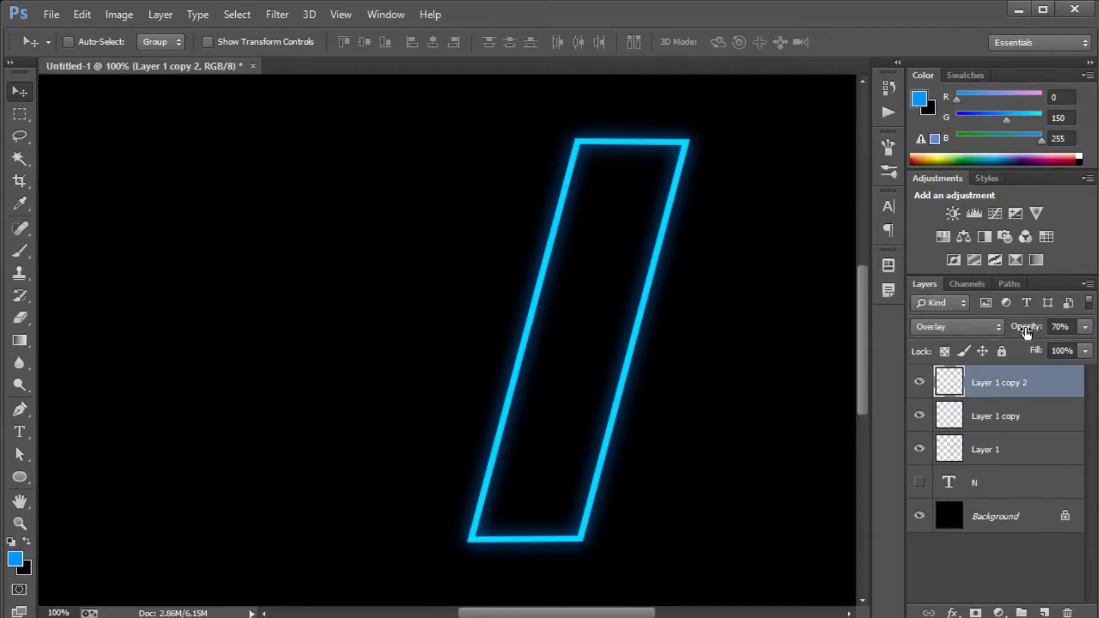
Check the white overlay outline's effect again and reduce its layer opacity to 65%.
{"action": "left_click", "coordinate": [919, 383]}
{"action": "left_click", "coordinate": [918, 383]}
{"action": "left_click", "coordinate": [1029, 335]}
{"action": "type", "text": "65"}
{"action": "key", "text": "Return"}
Hide Layer 1 copy 2 and partly erase the glow on Layer 1 copy with a 300 px Eraser at 70% opacity.
{"action": "left_click", "coordinate": [1067, 416], "text": "shift"}
{"action": "key", "text": "e"}
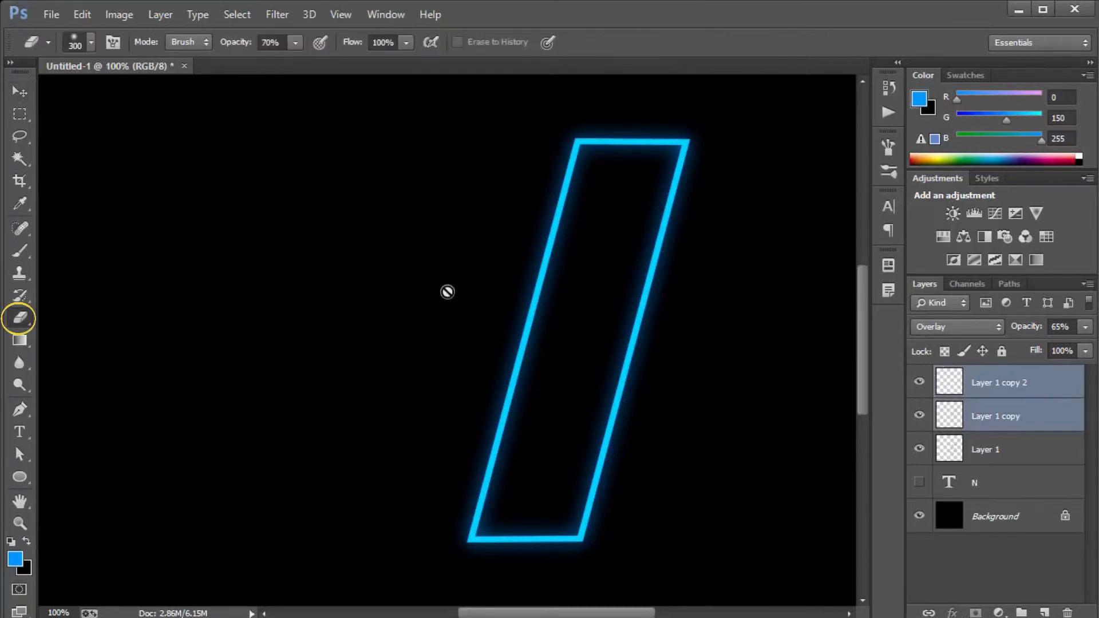
{"action": "left_click", "coordinate": [1052, 413]}
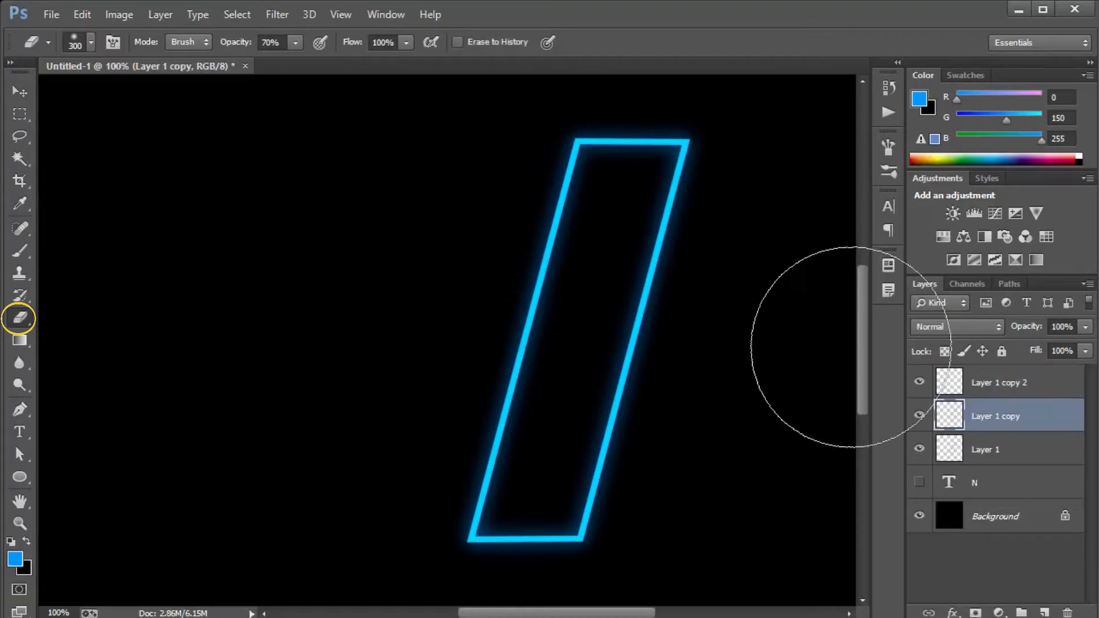
{"action": "left_click", "coordinate": [920, 382]}
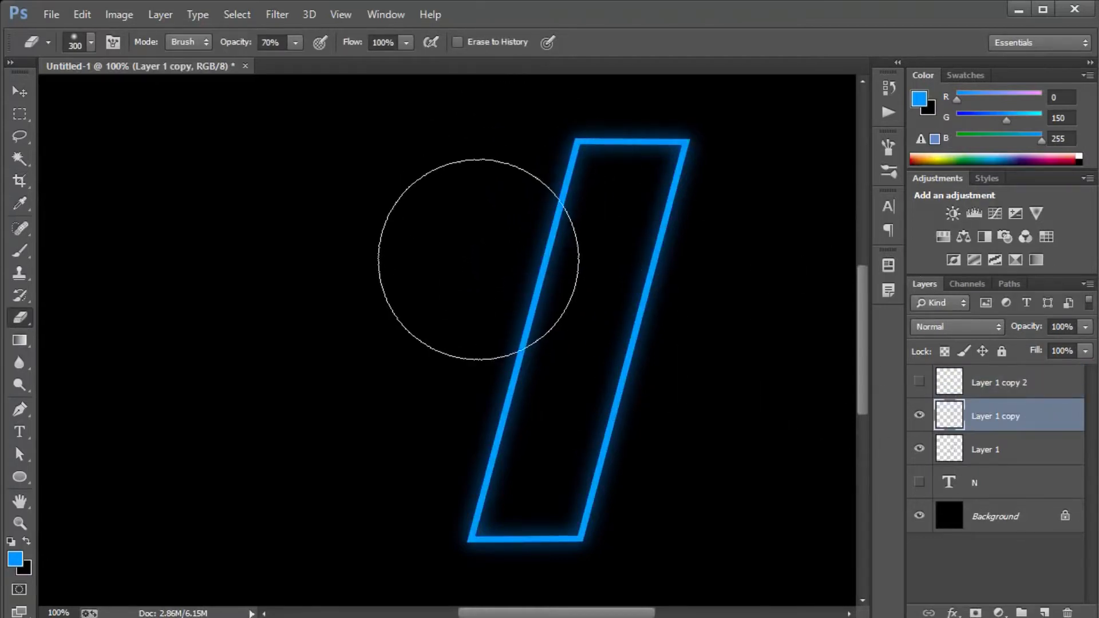
{"action": "mouse_move", "coordinate": [648, 441]}
{"action": "left_mouse_down"}
{"action": "mouse_move", "coordinate": [660, 423]}
{"action": "mouse_move", "coordinate": [653, 595]}
{"action": "mouse_move", "coordinate": [663, 399]}
{"action": "mouse_move", "coordinate": [680, 557]}
{"action": "left_mouse_up"}
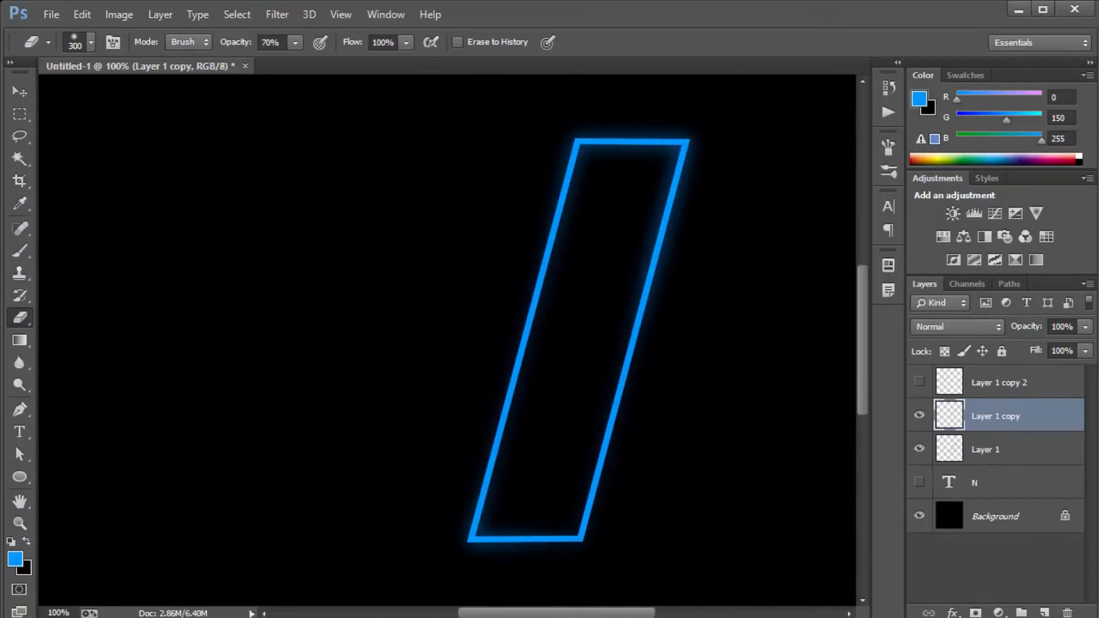
Show Layer 1 copy 2, partly erase its white highlight along the left and lower right edges, and set its opacity to 100%.
{"action": "left_click", "coordinate": [996, 382]}
{"action": "left_click", "coordinate": [919, 381]}
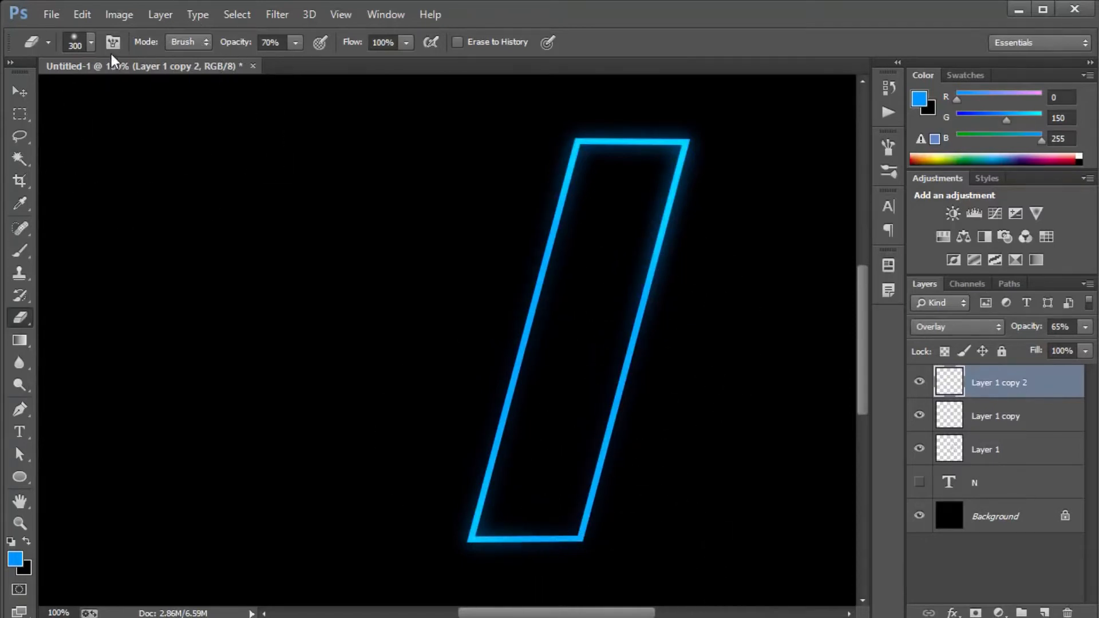
{"action": "left_click", "coordinate": [91, 43]}
{"action": "left_click", "coordinate": [675, 3]}
{"action": "mouse_move", "coordinate": [504, 154]}
{"action": "left_mouse_down"}
{"action": "mouse_move", "coordinate": [471, 328]}
{"action": "mouse_move", "coordinate": [453, 210]}
{"action": "left_mouse_up"}
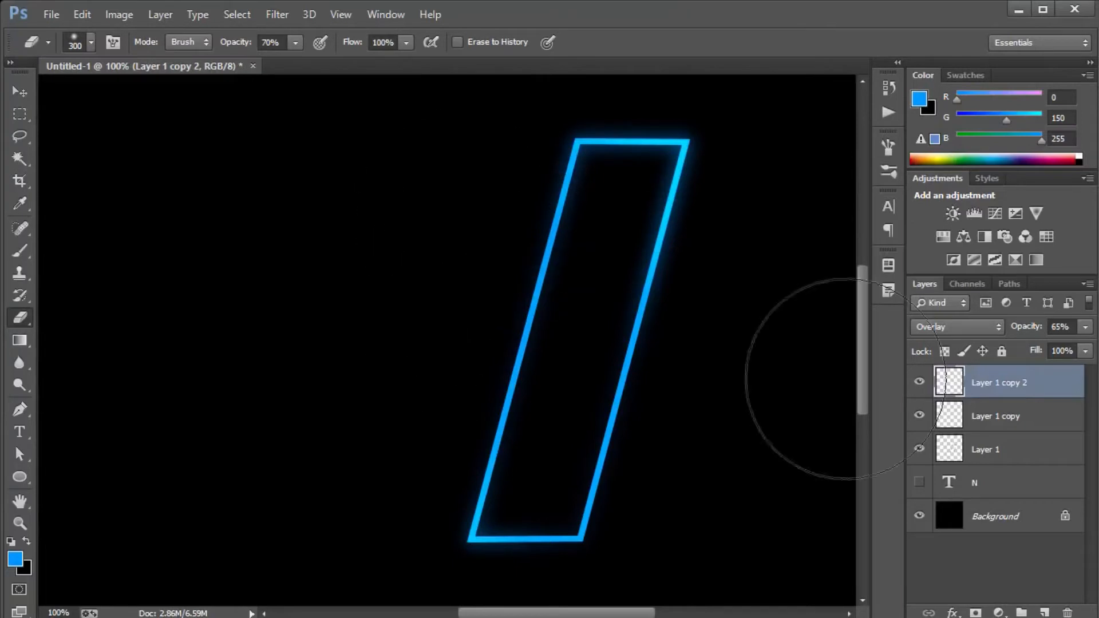
{"action": "left_click", "coordinate": [993, 416]}
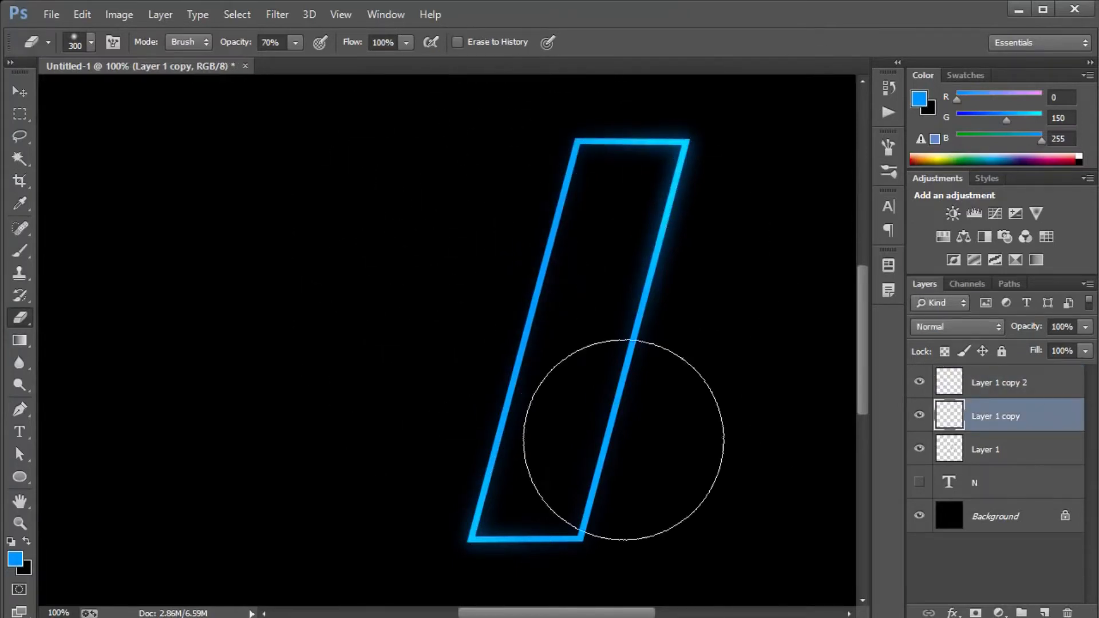
{"action": "left_click", "coordinate": [1054, 380]}
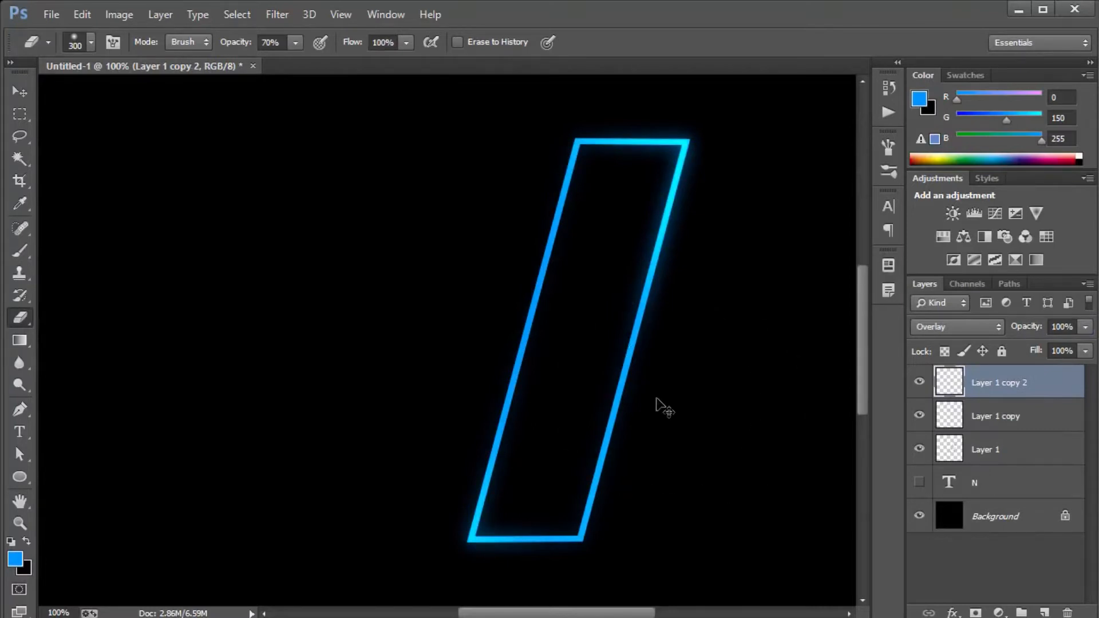
Duplicate the erased glow layer, Layer 1 copy, and set the duplicate's opacity to 70%.
{"action": "key", "text": "ctrl+minus"}
{"action": "left_click", "coordinate": [1016, 428]}
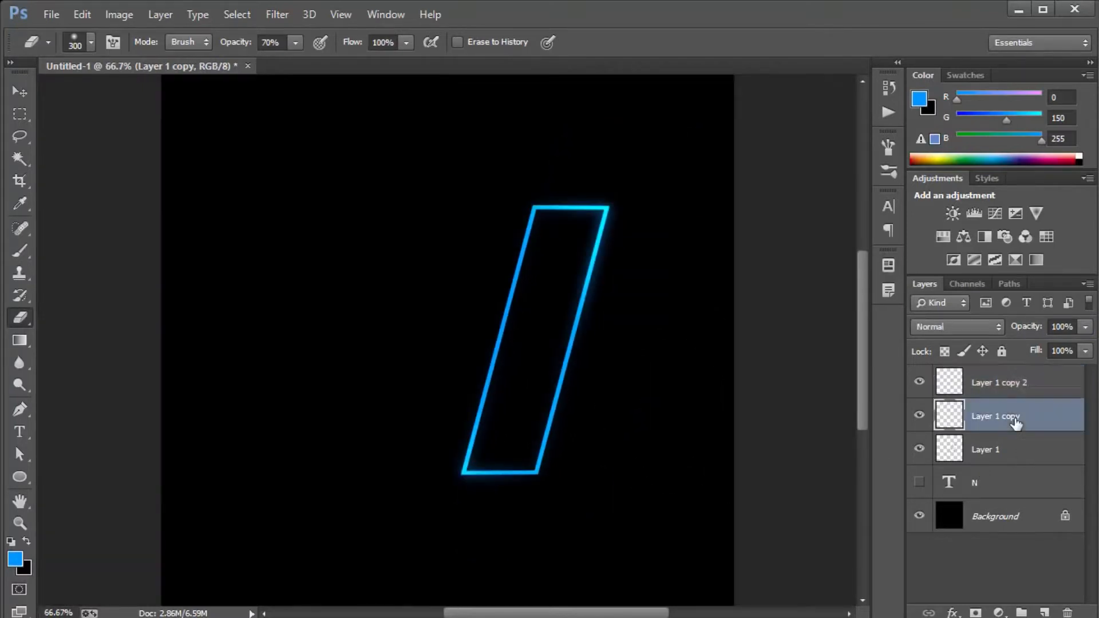
{"action": "key", "text": "ctrl+j"}
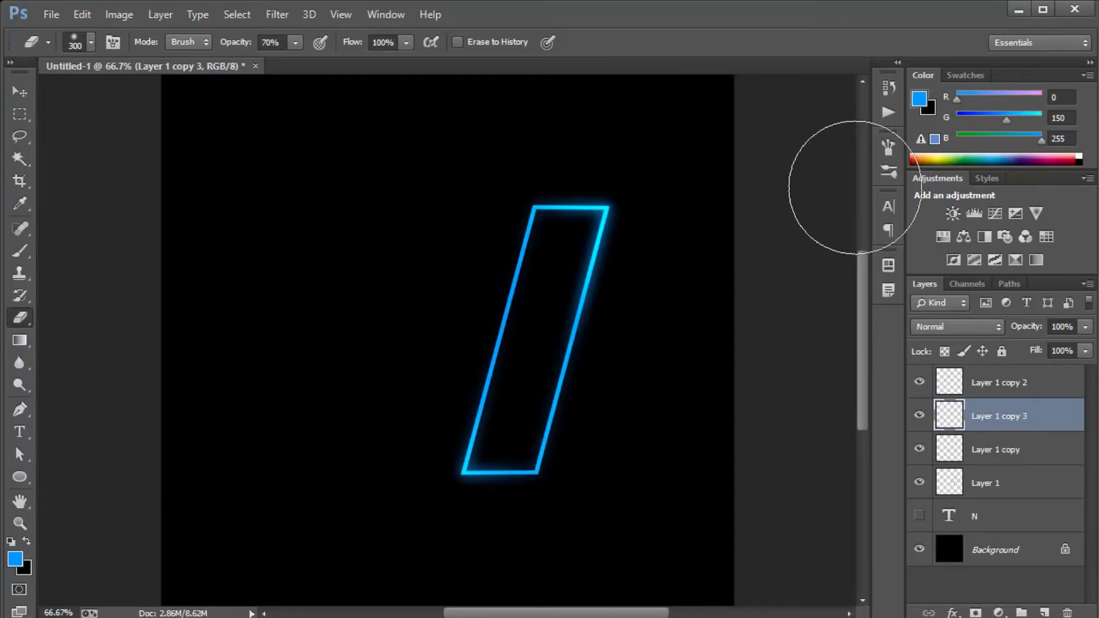
{"action": "key", "text": "ctrl+plus"}
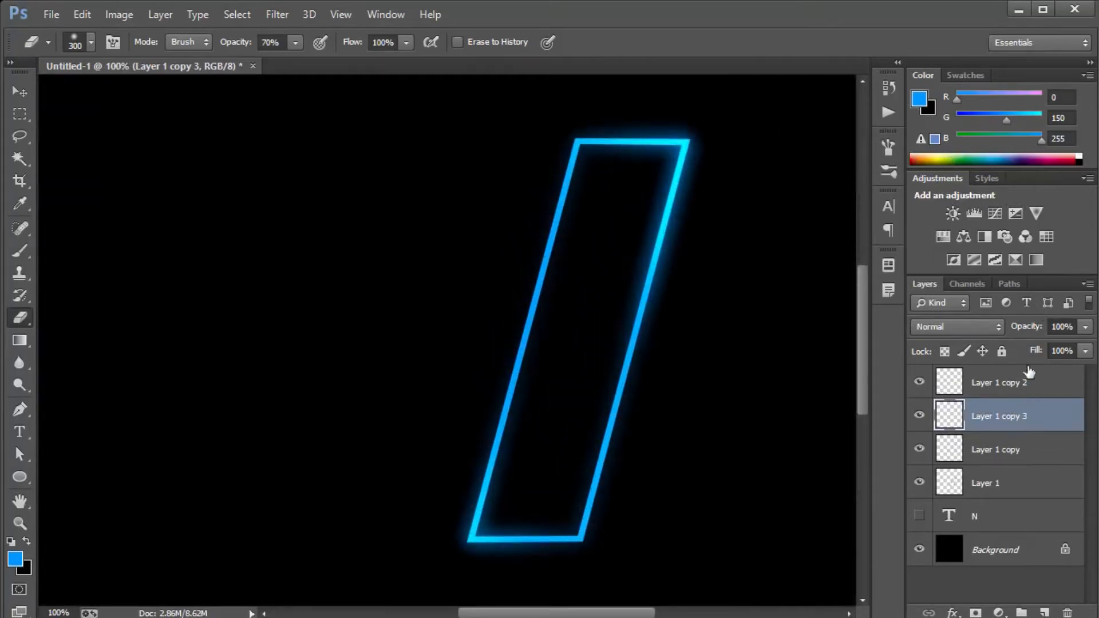
{"action": "left_click", "coordinate": [1029, 328]}
{"action": "type", "text": "70"}
{"action": "key", "text": "Return"}
{"action": "key", "text": "v"}
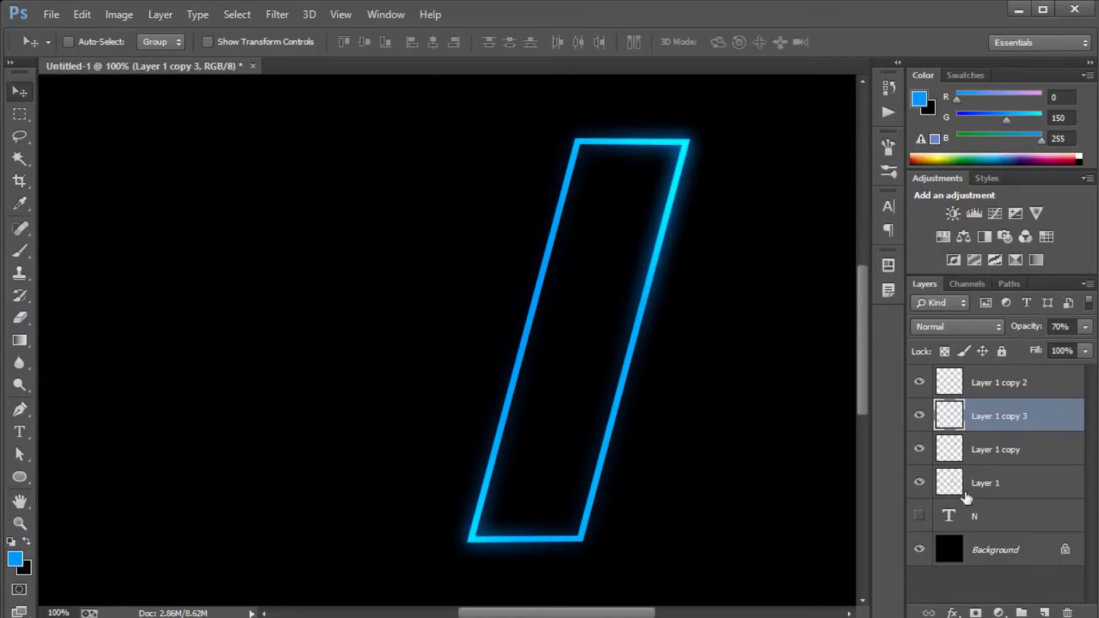
Show the N text layer, hide the four outline layers, and group them under the name 1.
{"action": "left_click", "coordinate": [918, 517]}
{"action": "left_click_drag", "start_coordinate": [920, 485], "coordinate": [924, 355]}
{"action": "left_click", "coordinate": [998, 486]}
{"action": "left_click", "coordinate": [1006, 389], "text": "shift"}
{"action": "key", "text": "ctrl+g"}
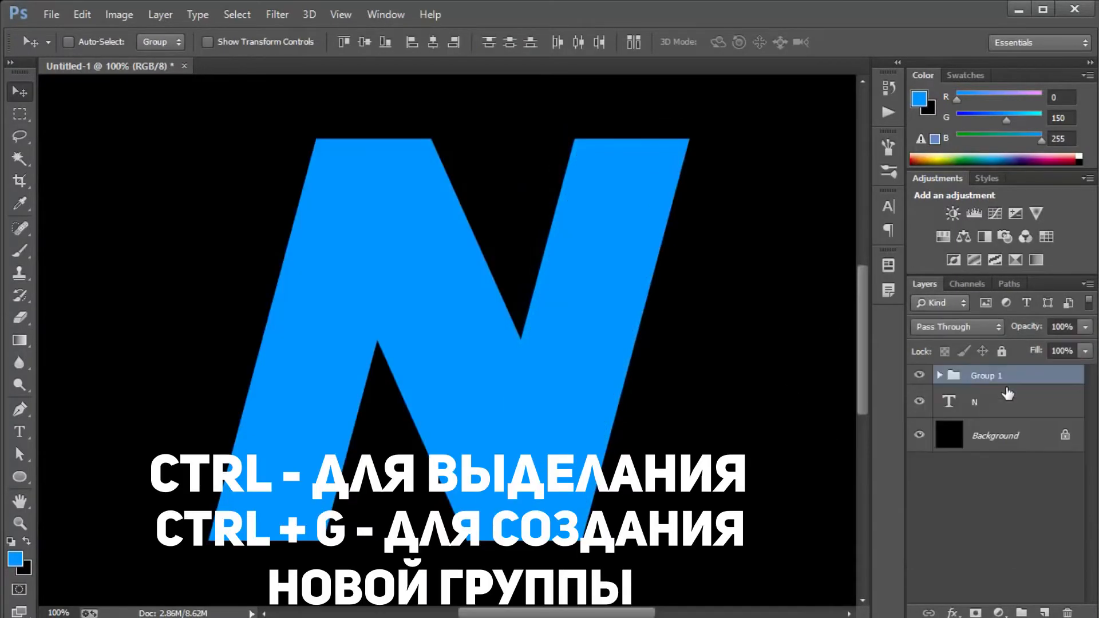
{"action": "double_click", "coordinate": [987, 376]}
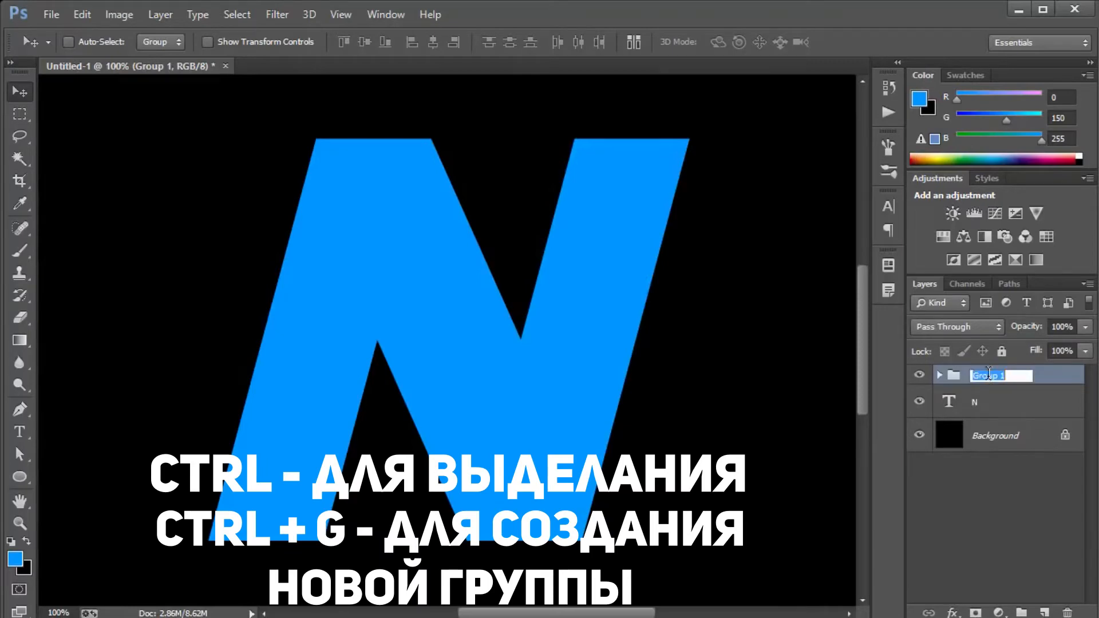
{"action": "type", "text": "1"}
{"action": "key", "text": "Return"}
{"action": "left_click", "coordinate": [988, 404]}
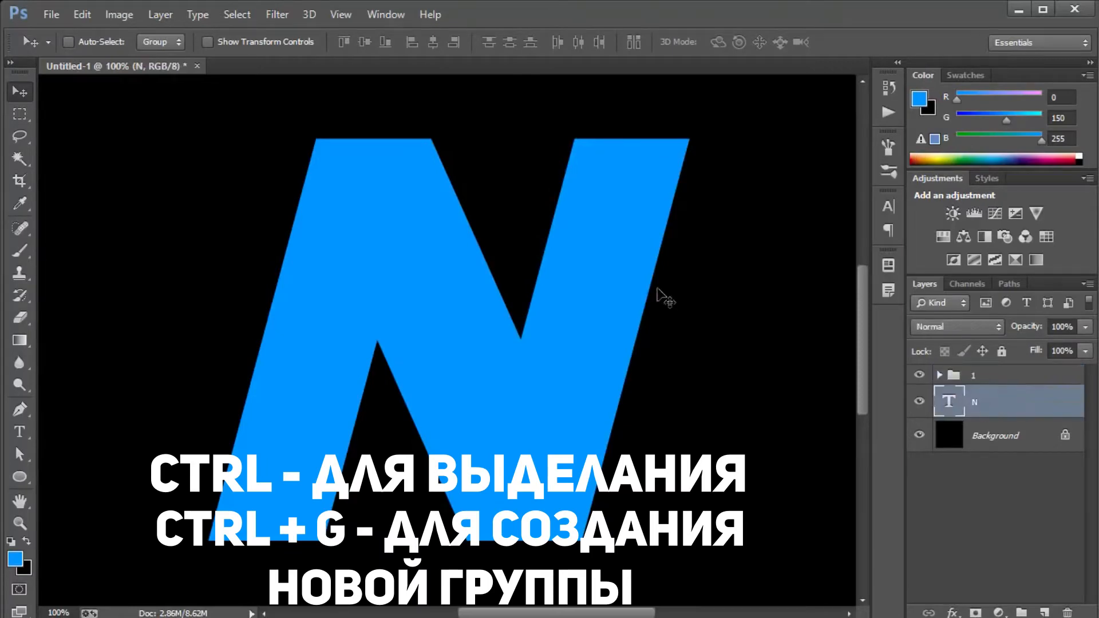
Duplicate group 1 and make all outline layers inside both groups visible.
{"action": "left_click", "coordinate": [975, 377]}
{"action": "key", "text": "ctrl+j"}
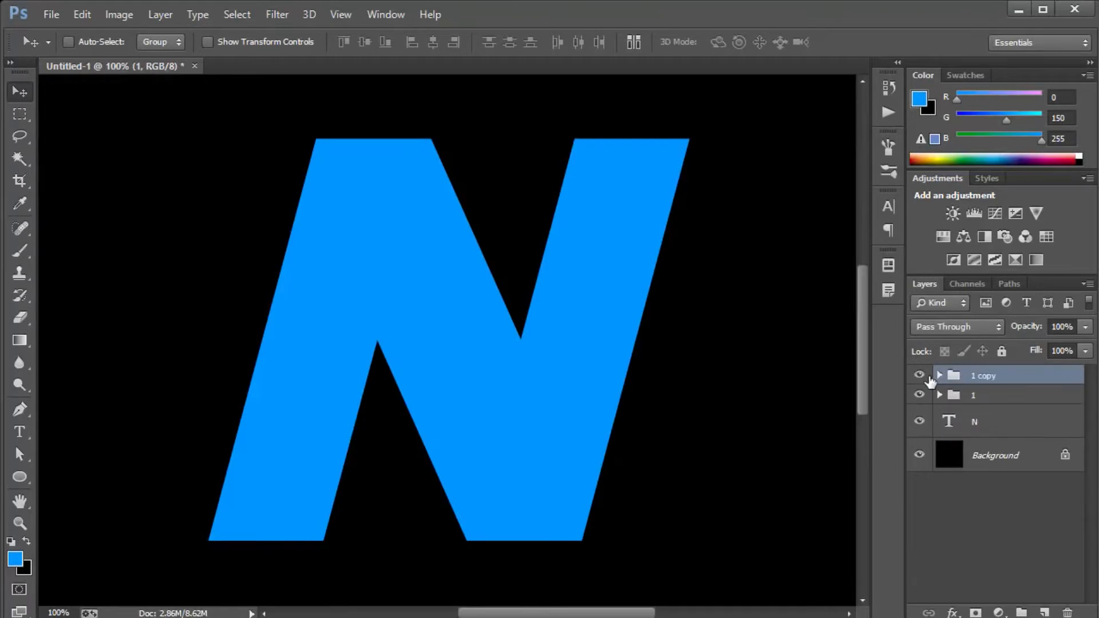
{"action": "left_click", "coordinate": [940, 376]}
{"action": "left_click_drag", "start_coordinate": [920, 401], "coordinate": [920, 507]}
{"action": "left_click", "coordinate": [939, 529]}
{"action": "scroll", "coordinate": [996, 481], "scroll_direction": "down", "scroll_amount": 4}
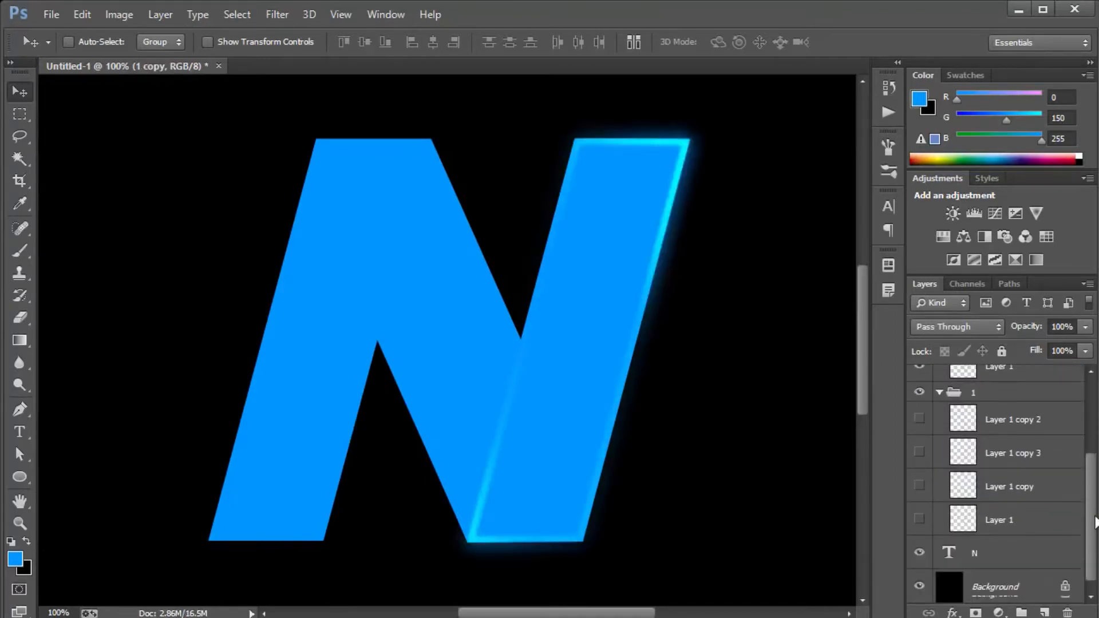
{"action": "left_click_drag", "start_coordinate": [920, 419], "coordinate": [920, 519]}
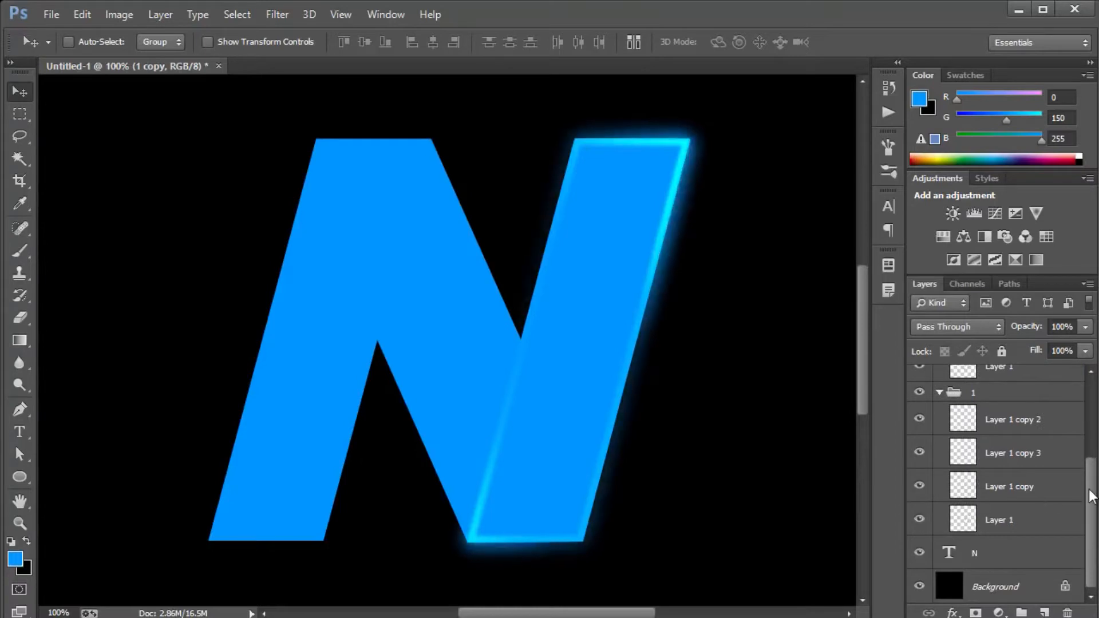
{"action": "scroll", "coordinate": [1090, 496], "scroll_direction": "up", "scroll_amount": 4}
{"action": "left_click", "coordinate": [939, 529]}
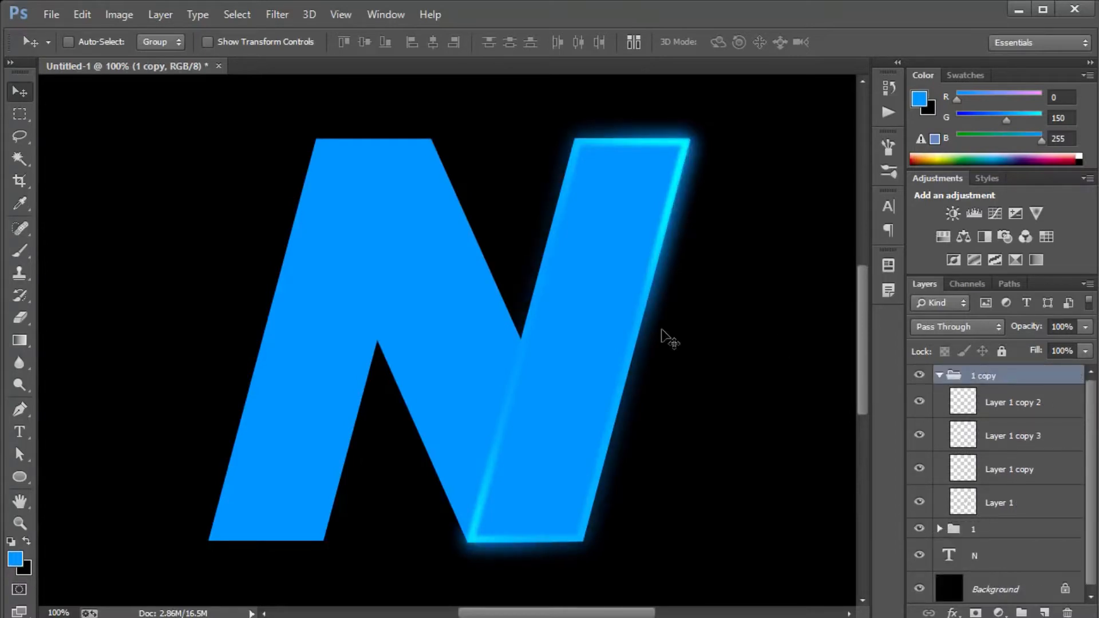
Move the 1 copy group onto the left stem of the N and hide both outline groups.
{"action": "left_click_drag", "start_coordinate": [586, 299], "coordinate": [340, 294]}
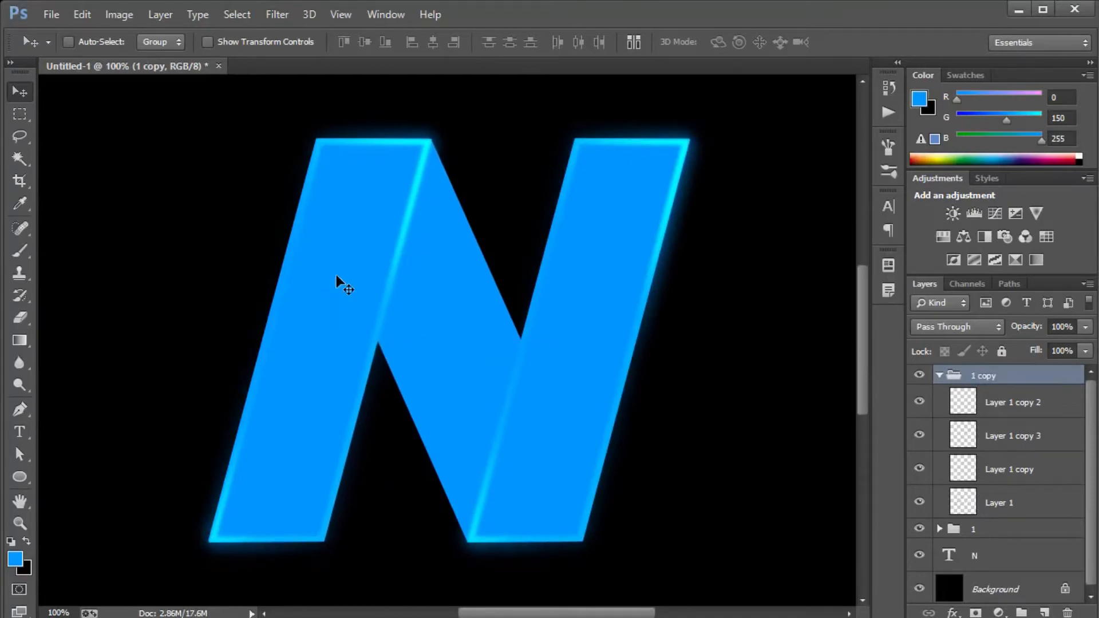
{"action": "left_click", "coordinate": [938, 376]}
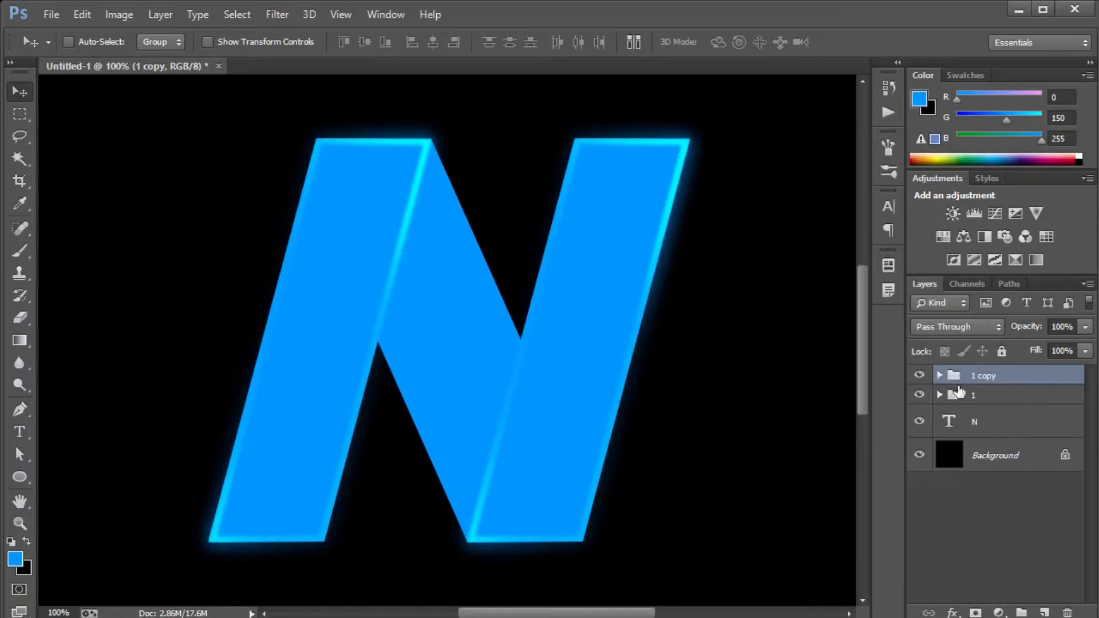
{"action": "left_click_drag", "start_coordinate": [928, 382], "coordinate": [923, 397]}
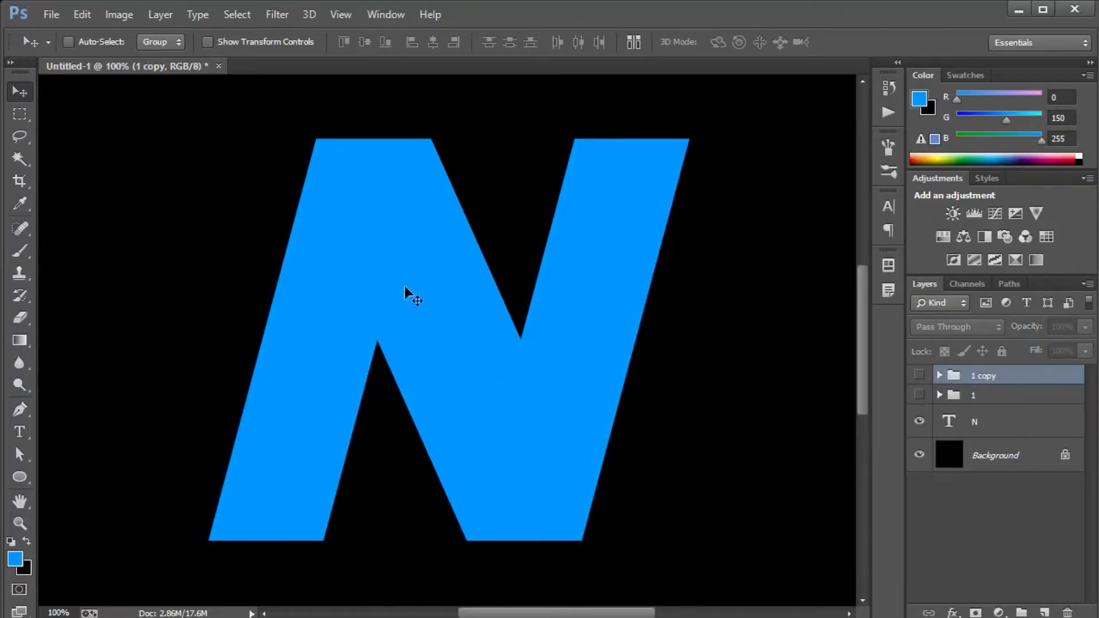
Start a Pen path at the left stem's top right corner, running along the diagonal's upper edge to the right stem's outer edge.
{"action": "key", "text": "p"}
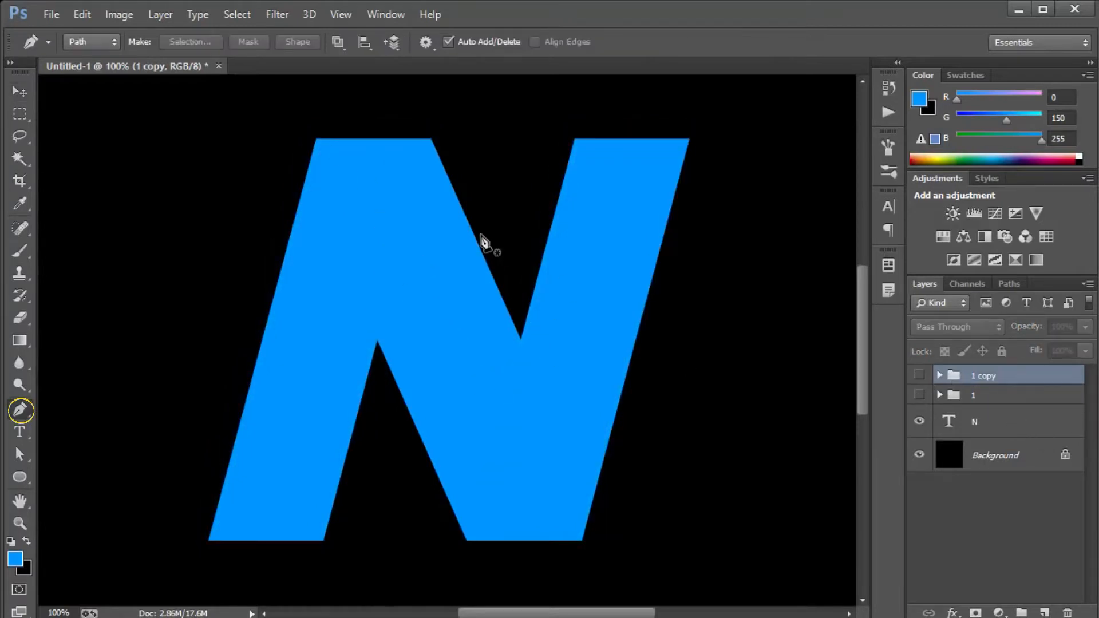
{"action": "left_click", "coordinate": [606, 458]}
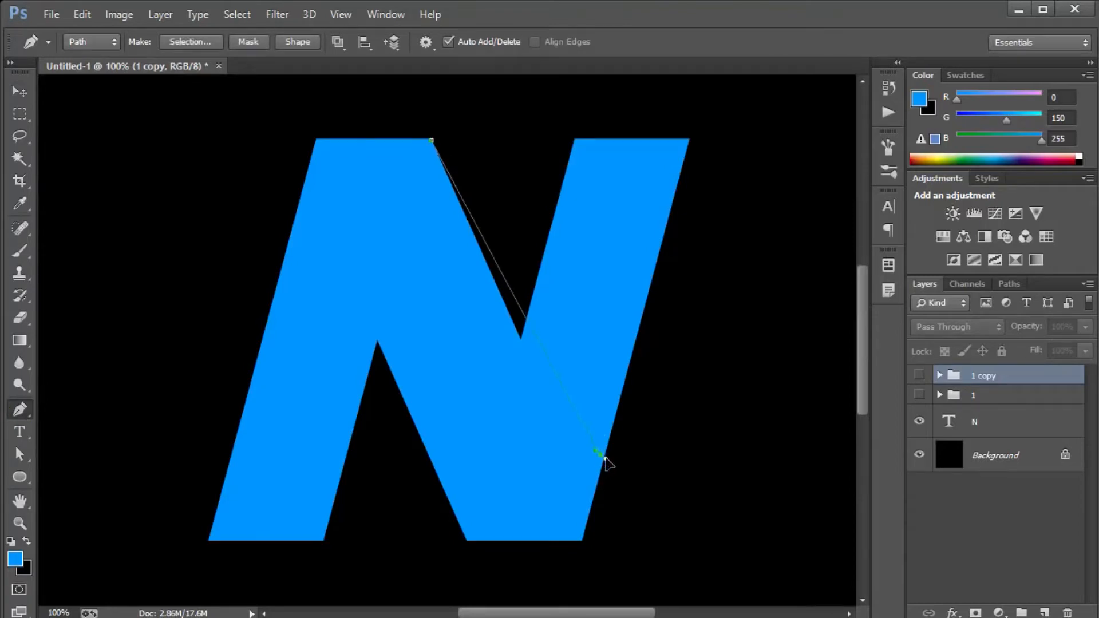
{"action": "left_click", "coordinate": [606, 458]}
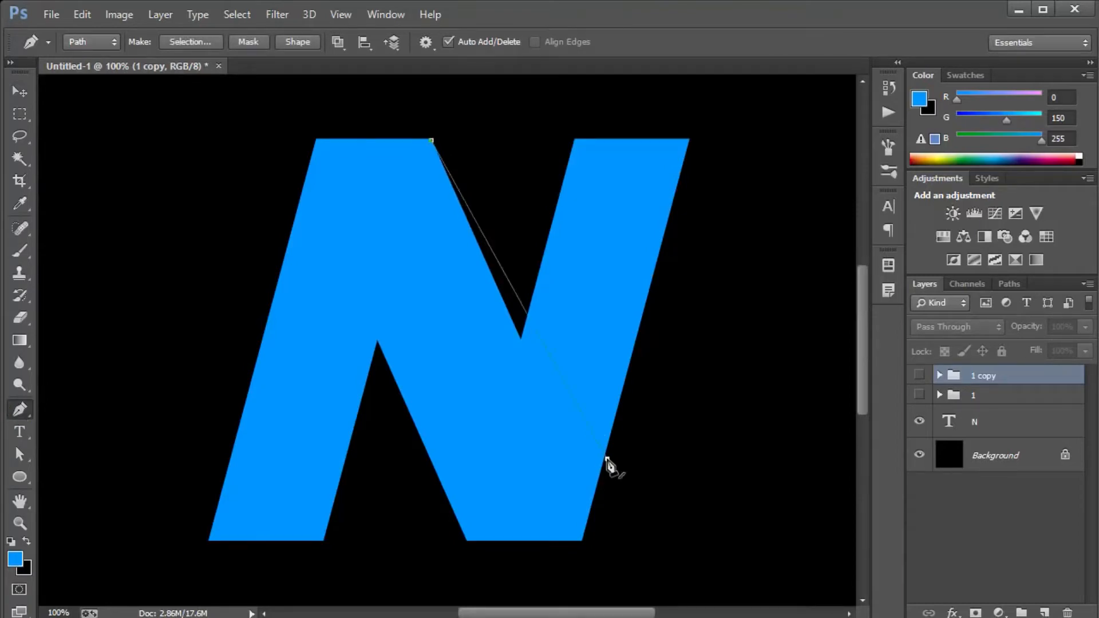
{"action": "key", "text": "Down"}
{"action": "key", "text": "Down"}
{"action": "key", "text": "Down"}
{"action": "key", "text": "Down"}
{"action": "key", "text": "Down"}
{"action": "key", "text": "Down"}
{"action": "key", "text": "Down"}
{"action": "key", "text": "Down"}
{"action": "key", "text": "Down"}
{"action": "key", "text": "Down"}
{"action": "key", "text": "Down"}
{"action": "key", "text": "Down"}
{"action": "key", "text": "Down"}
{"action": "key", "text": "Down"}
{"action": "key", "text": "Down"}
{"action": "key", "text": "Down"}
{"action": "key", "text": "Down"}
{"action": "key", "text": "Down"}
{"action": "key", "text": "Down"}
{"action": "key", "text": "Down"}
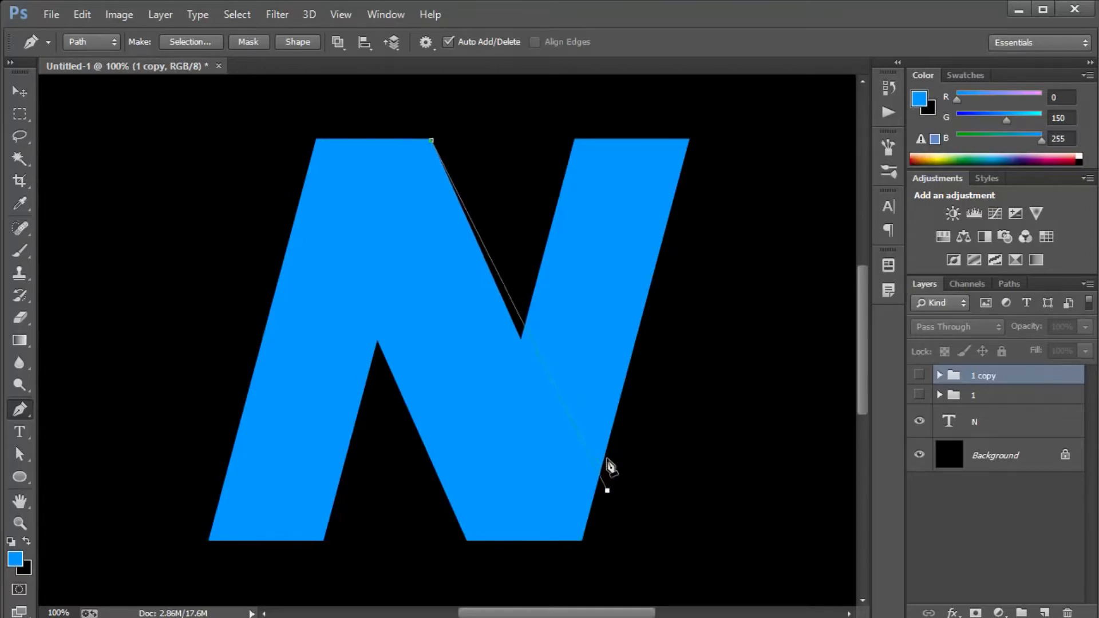
{"action": "key", "text": "Left"}
{"action": "key", "text": "Left"}
{"action": "key", "text": "Left"}
{"action": "key", "text": "Left"}
{"action": "key", "text": "Left"}
{"action": "key", "text": "Left"}
{"action": "key", "text": "Left"}
{"action": "key", "text": "Left"}
{"action": "key", "text": "Left"}
{"action": "key", "text": "Left"}
{"action": "key", "text": "Left"}
{"action": "key", "text": "Left"}
{"action": "key", "text": "Left"}
{"action": "key", "text": "Left"}
{"action": "key", "text": "Left"}
{"action": "key", "text": "Left"}
{"action": "key", "text": "Left"}
{"action": "key", "text": "Left"}
{"action": "key", "text": "Left"}
{"action": "key", "text": "Left"}
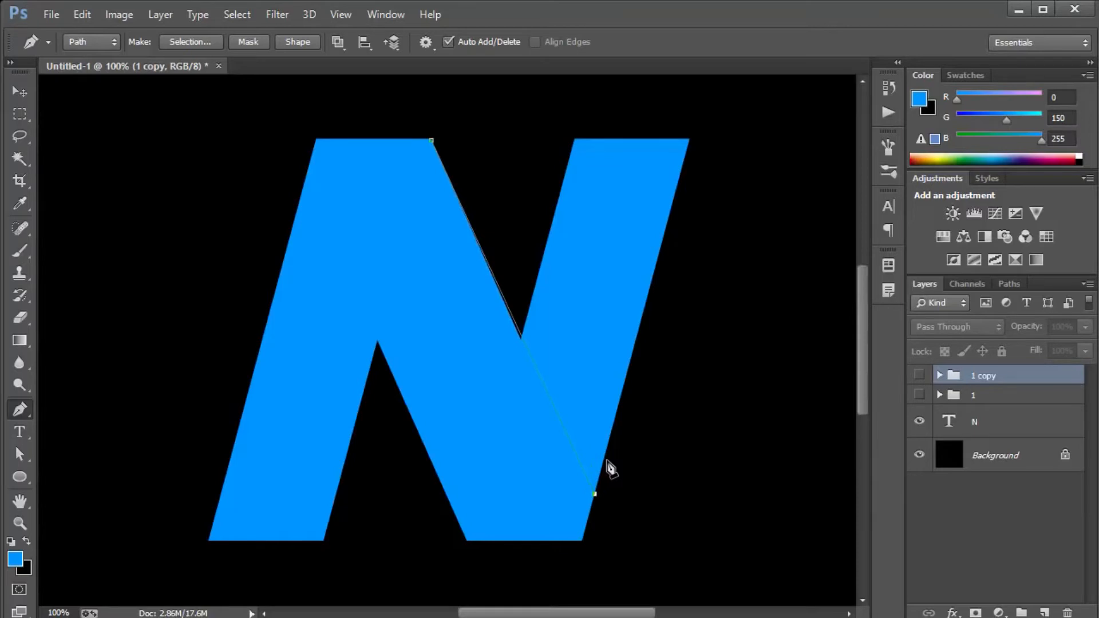
Complete the diagonal's closed path through the right stem's two bottom corners, the left stem's outer edge and its top corners.
{"action": "left_click", "coordinate": [583, 542]}
{"action": "left_click", "coordinate": [469, 542]}
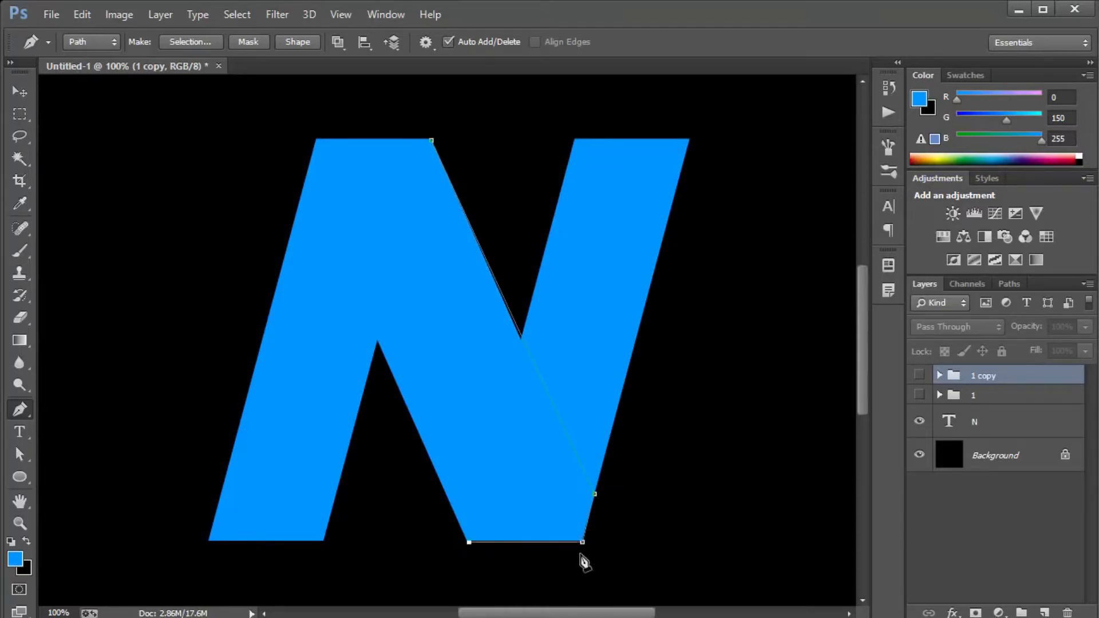
{"action": "left_click", "coordinate": [302, 197]}
{"action": "left_click", "coordinate": [317, 139]}
{"action": "left_click", "coordinate": [432, 141]}
Hide the N text layer and convert the diagonal's path into a selection on a new layer.
{"action": "left_click", "coordinate": [919, 421]}
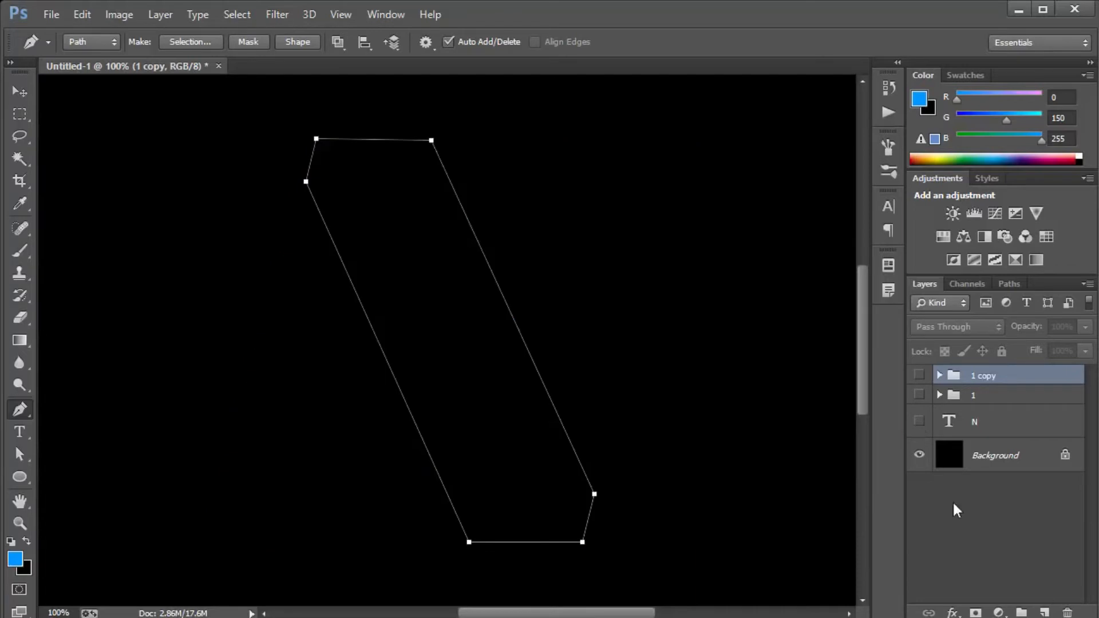
{"action": "left_click", "coordinate": [1045, 612]}
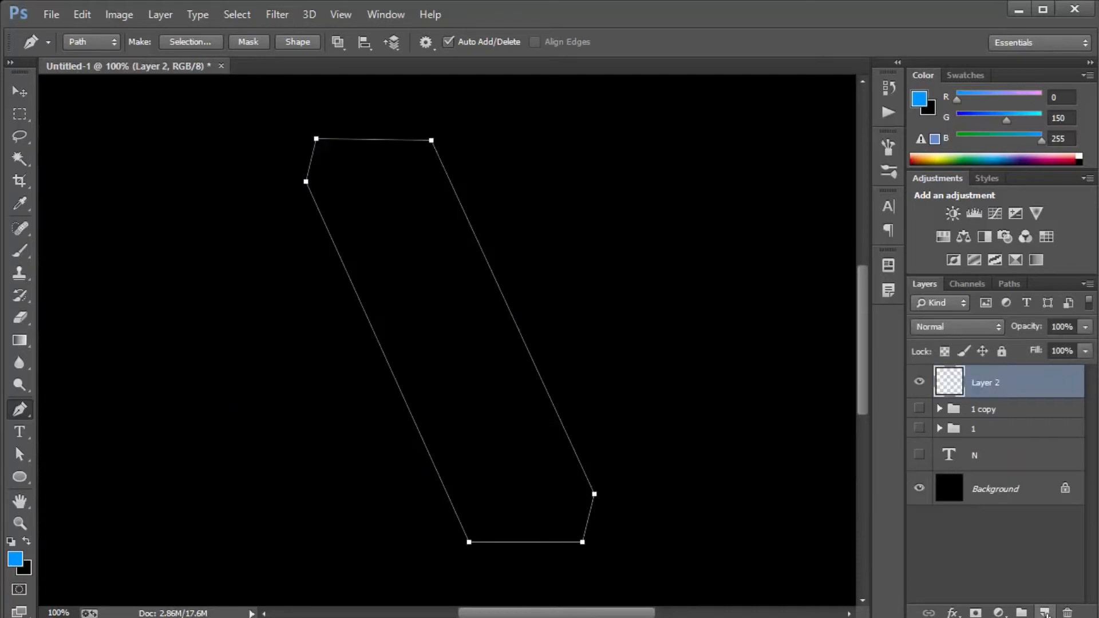
{"action": "left_click", "coordinate": [20, 114]}
{"action": "right_click", "coordinate": [382, 205]}
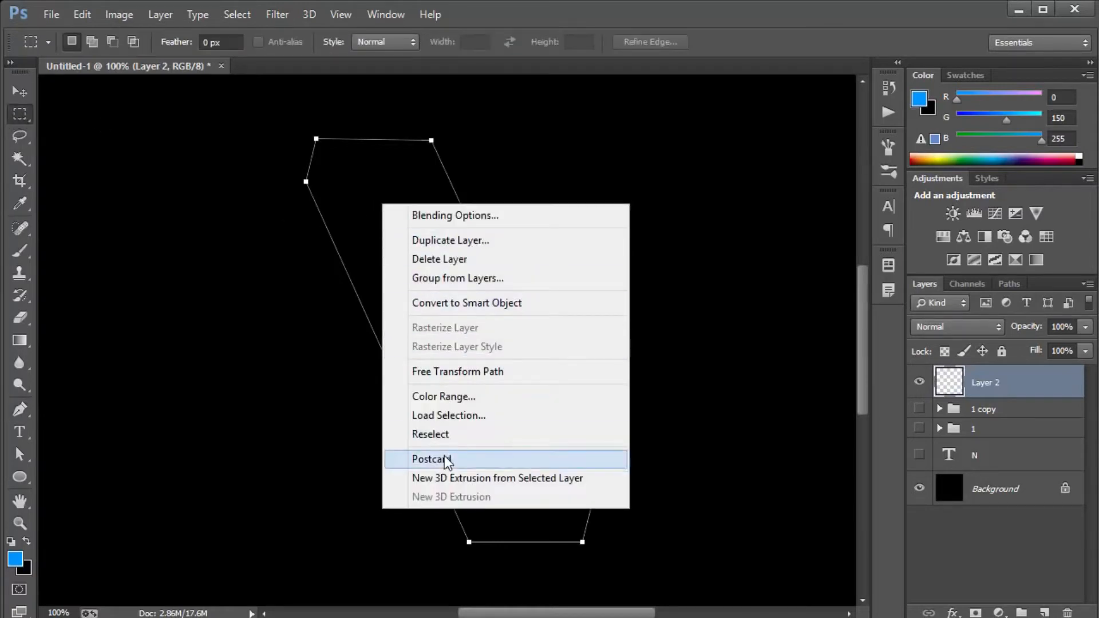
{"action": "right_click", "coordinate": [349, 252]}
{"action": "key", "text": "ctrl+Return"}
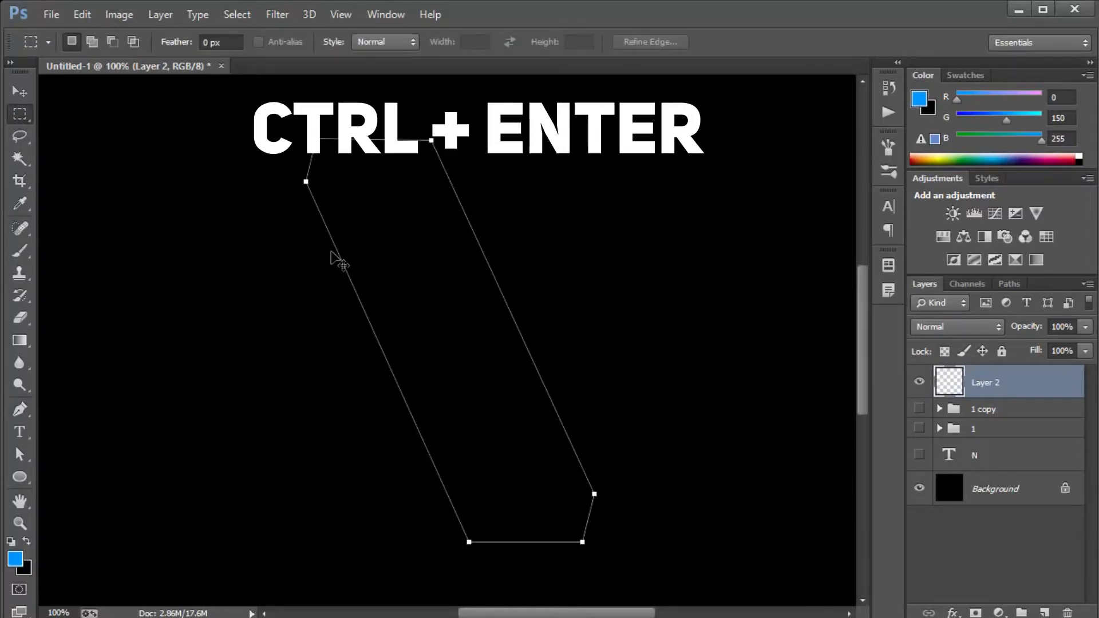
Stroke the diagonal selection with a 7 px blue line located inside, and deselect it.
{"action": "right_click", "coordinate": [323, 195]}
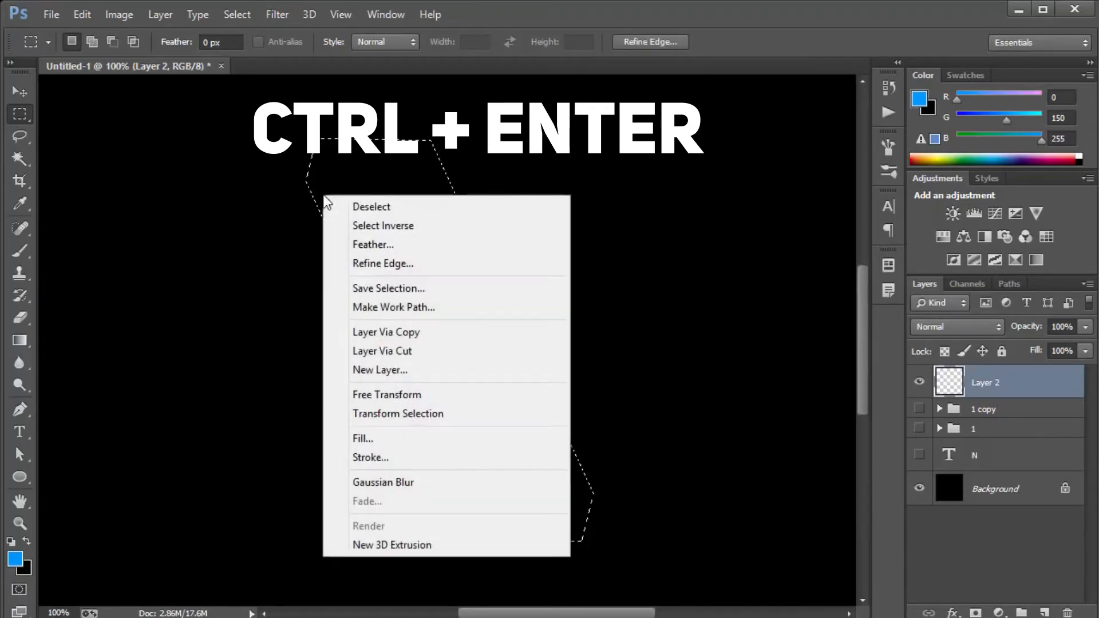
{"action": "left_click", "coordinate": [417, 461]}
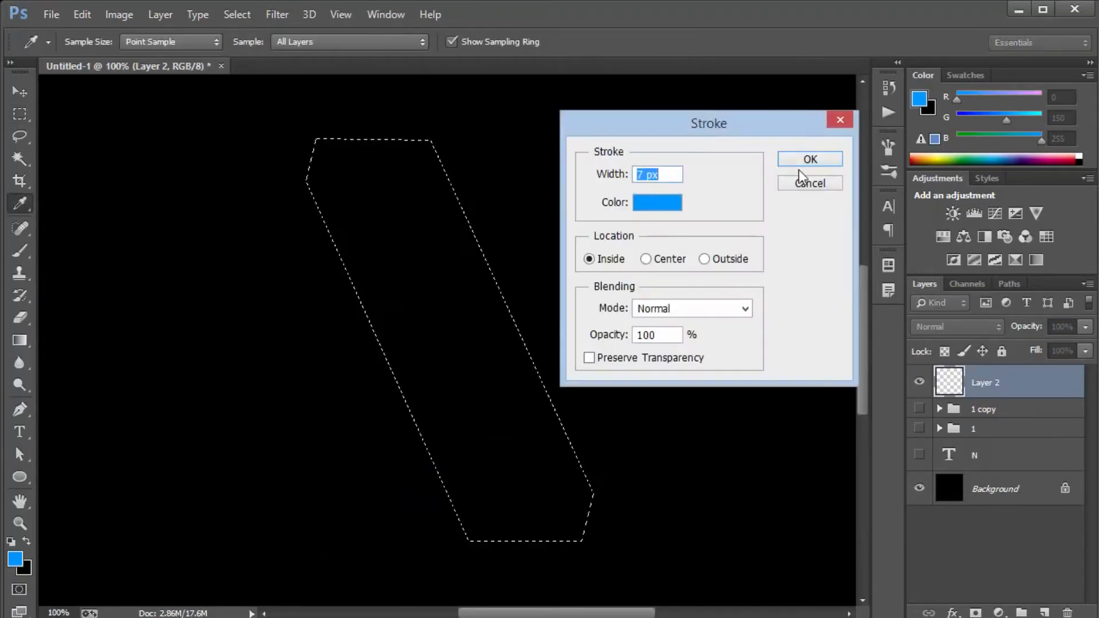
{"action": "left_click", "coordinate": [806, 162]}
{"action": "key", "text": "ctrl+d"}
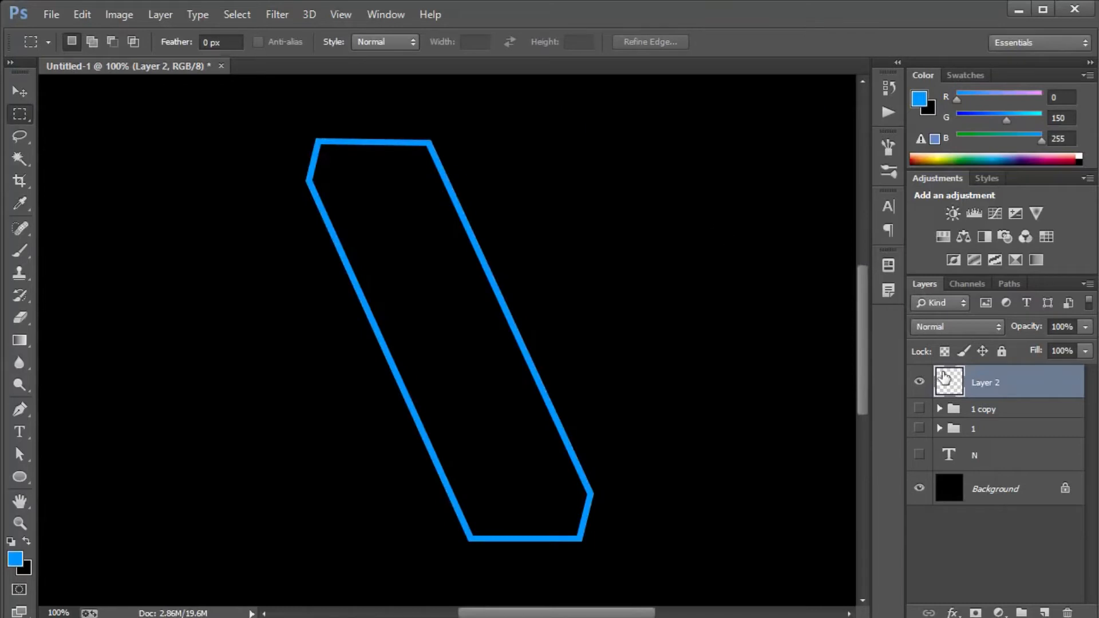
Duplicate the diagonal outline layer and apply a Gaussian Blur with a 10 pixel radius to the copy.
{"action": "key", "text": "ctrl+j"}
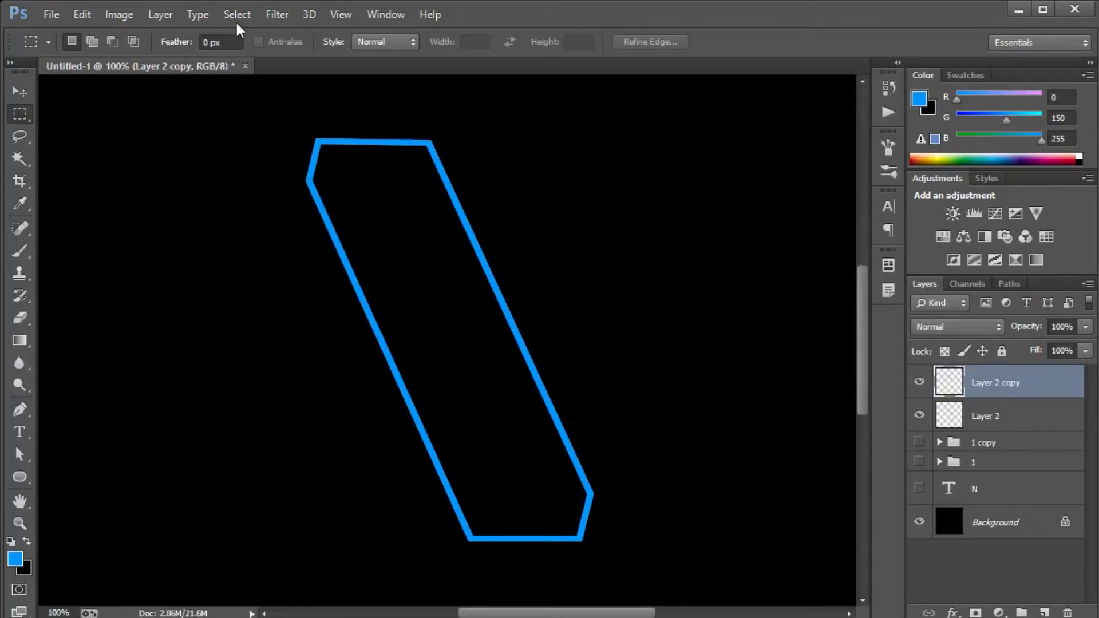
{"action": "left_click", "coordinate": [277, 15]}
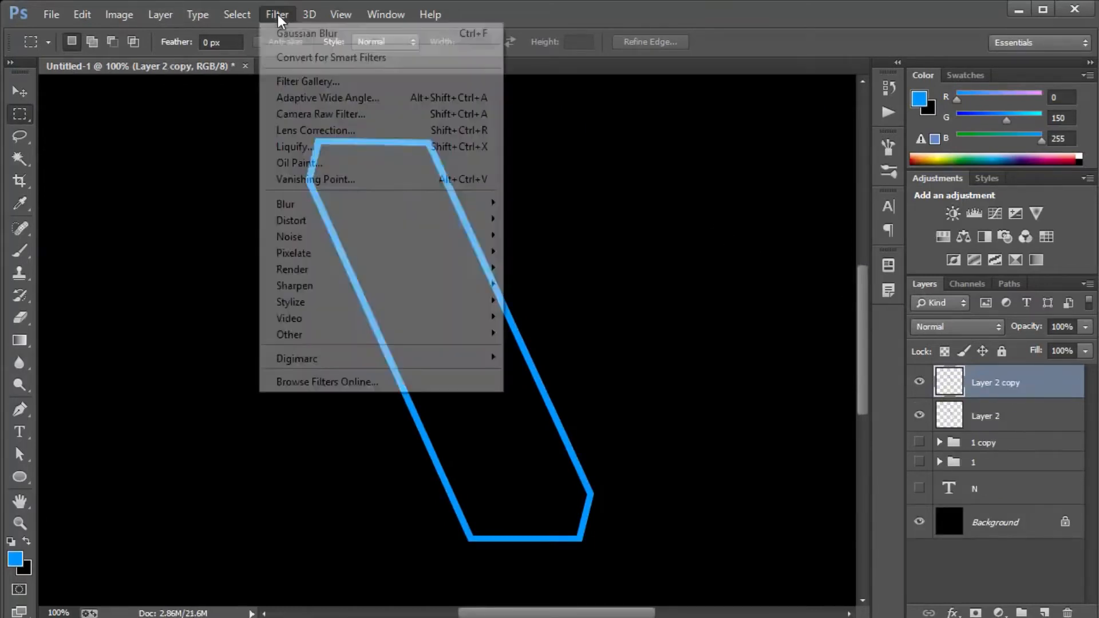
{"action": "mouse_move", "coordinate": [356, 203]}
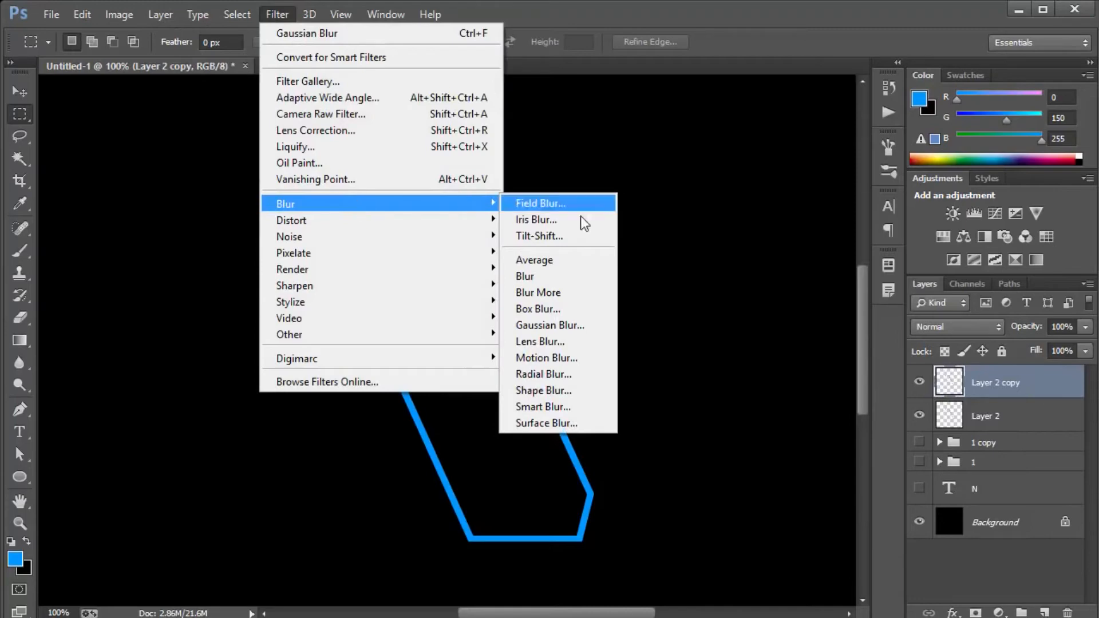
{"action": "left_click", "coordinate": [574, 325]}
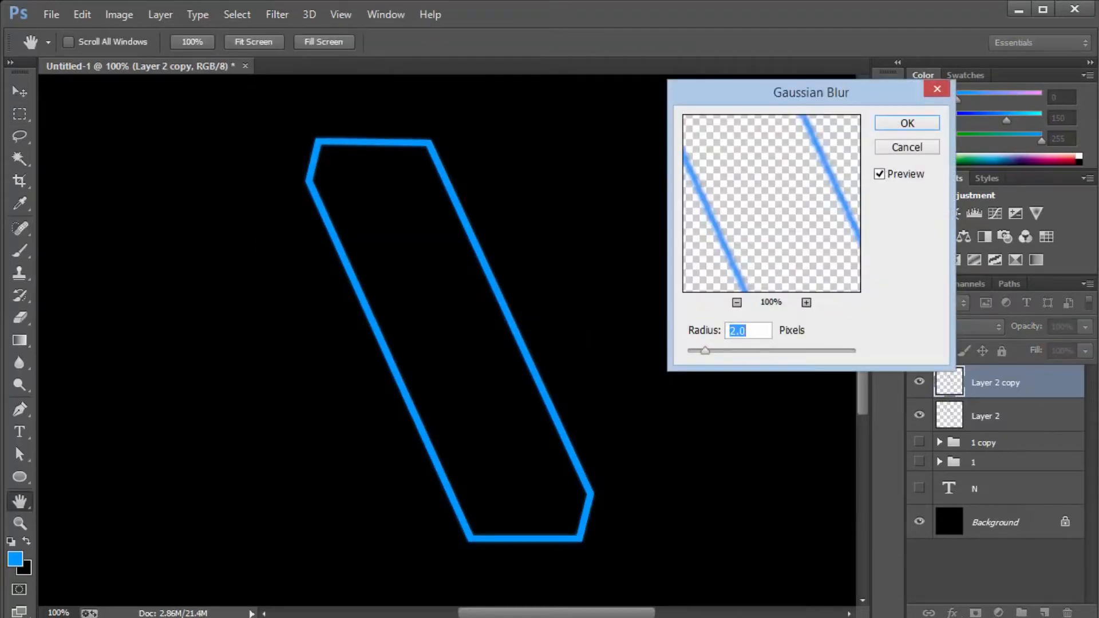
{"action": "type", "text": "10"}
{"action": "key", "text": "Return"}
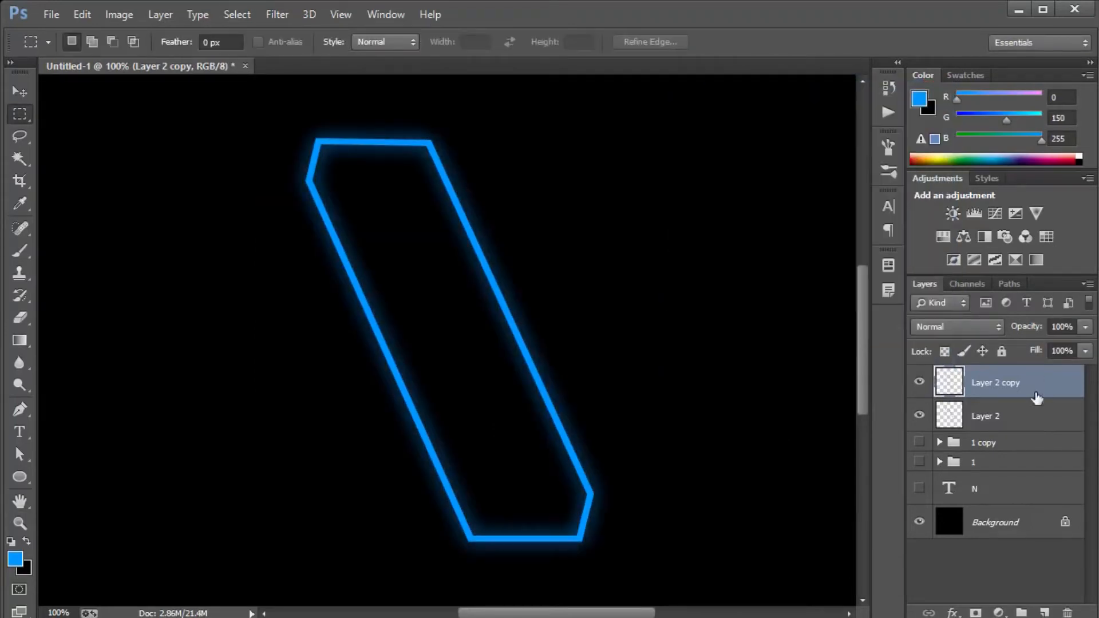
Duplicate Layer 2 again and give the copy a white Color Overlay, rasterized into the layer.
{"action": "left_click", "coordinate": [1031, 416]}
{"action": "key", "text": "ctrl+j"}
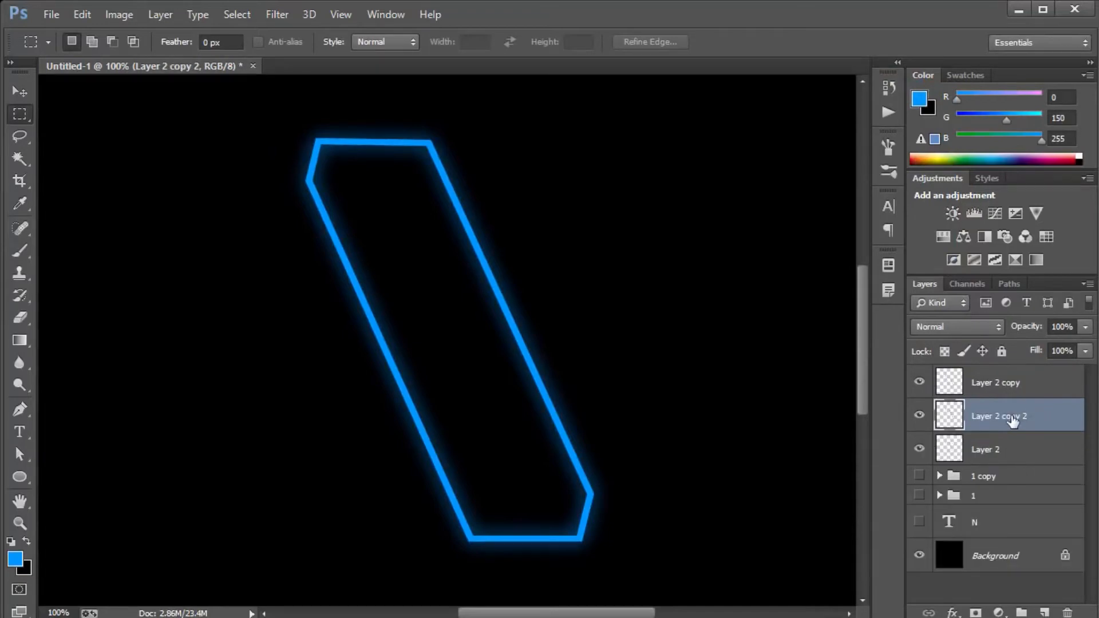
{"action": "double_click", "coordinate": [1055, 422]}
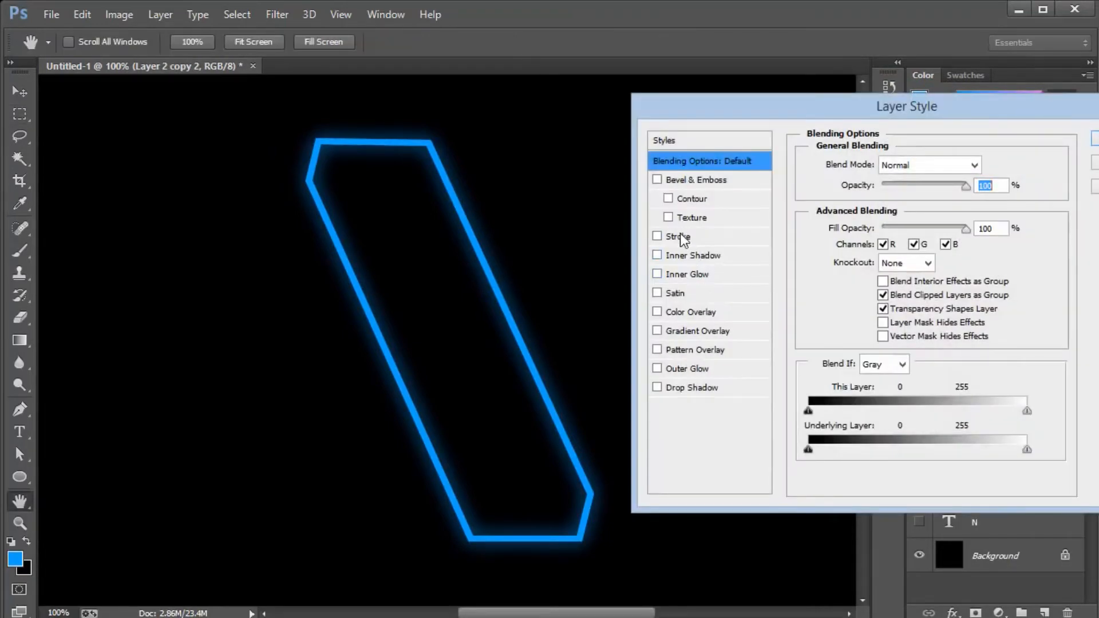
{"action": "left_click", "coordinate": [713, 312]}
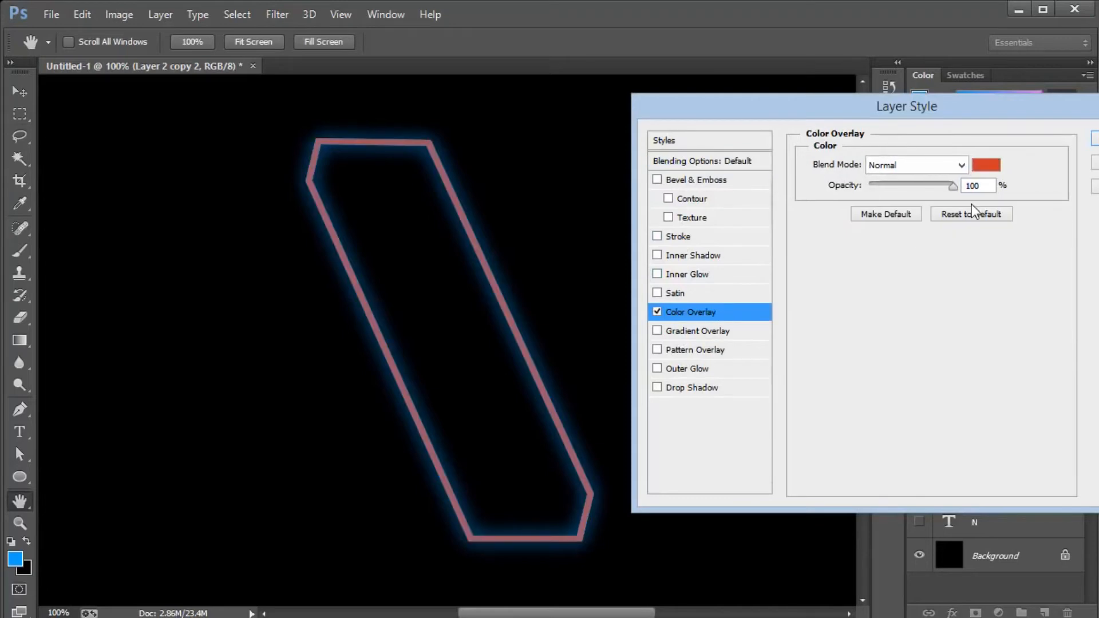
{"action": "left_click", "coordinate": [979, 172]}
{"action": "left_click_drag", "start_coordinate": [854, 279], "coordinate": [762, 196]}
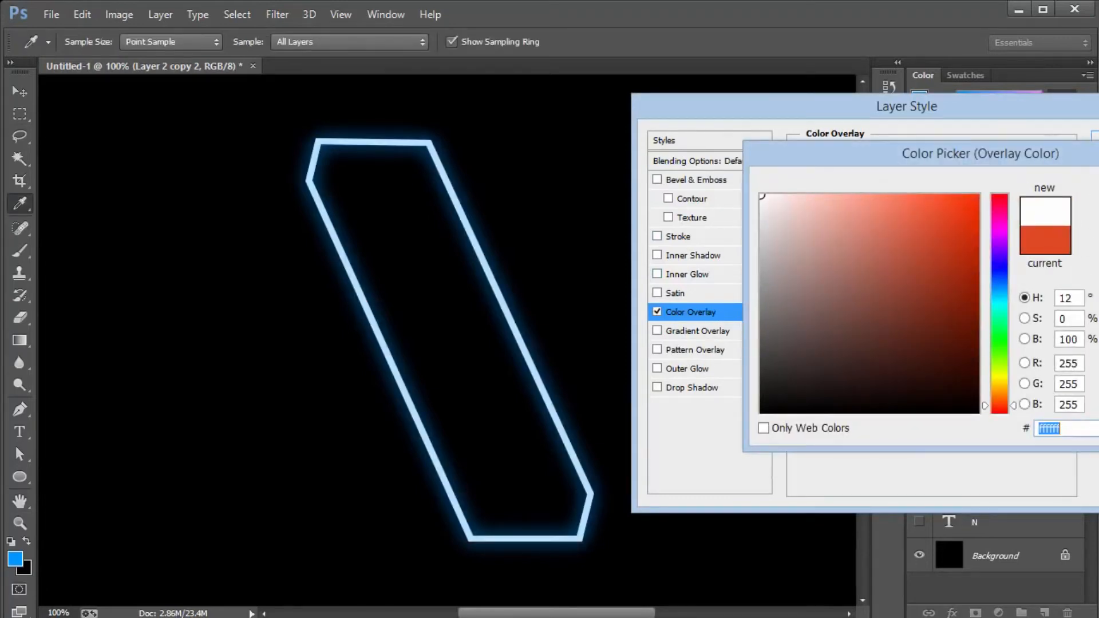
{"action": "key", "text": "Return"}
{"action": "left_click_drag", "start_coordinate": [1063, 116], "coordinate": [846, 140]}
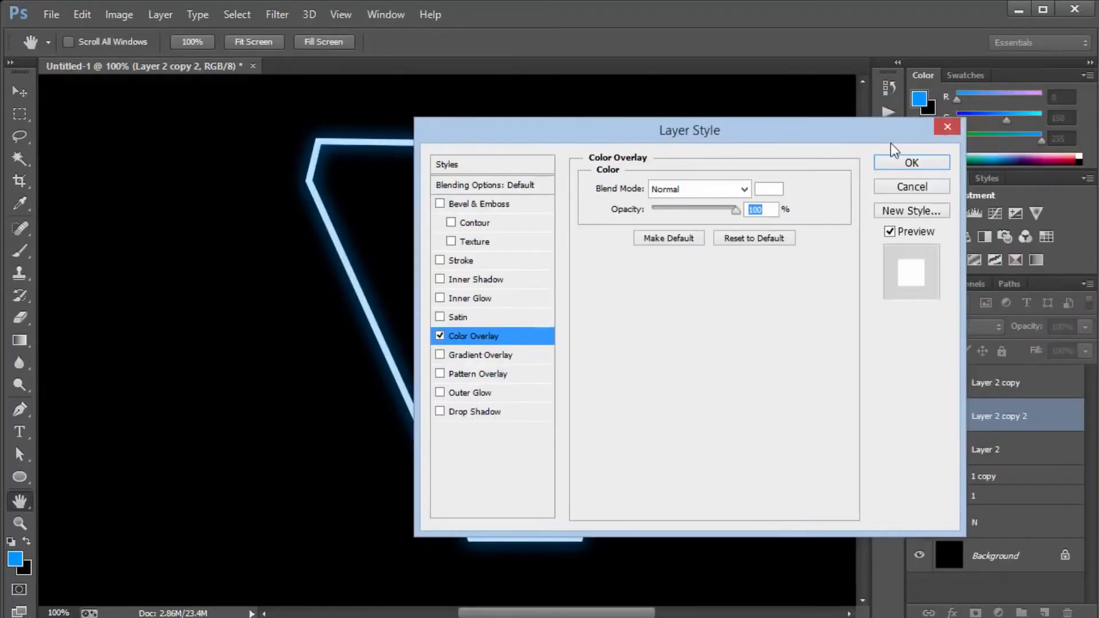
{"action": "left_click", "coordinate": [914, 163]}
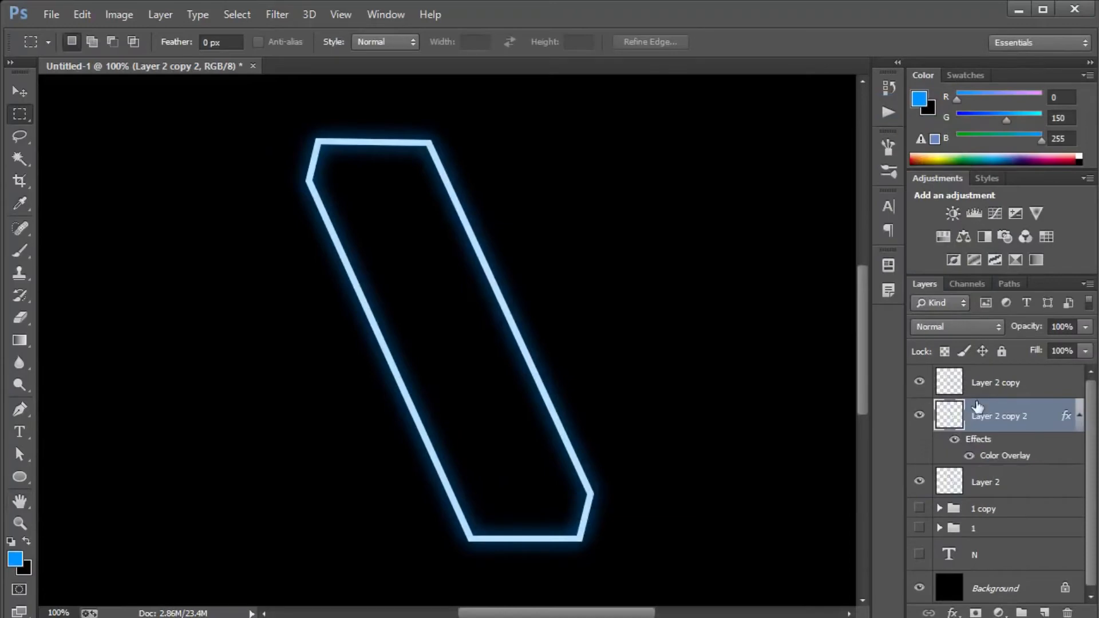
{"action": "right_click", "coordinate": [1040, 418]}
{"action": "left_click", "coordinate": [793, 252]}
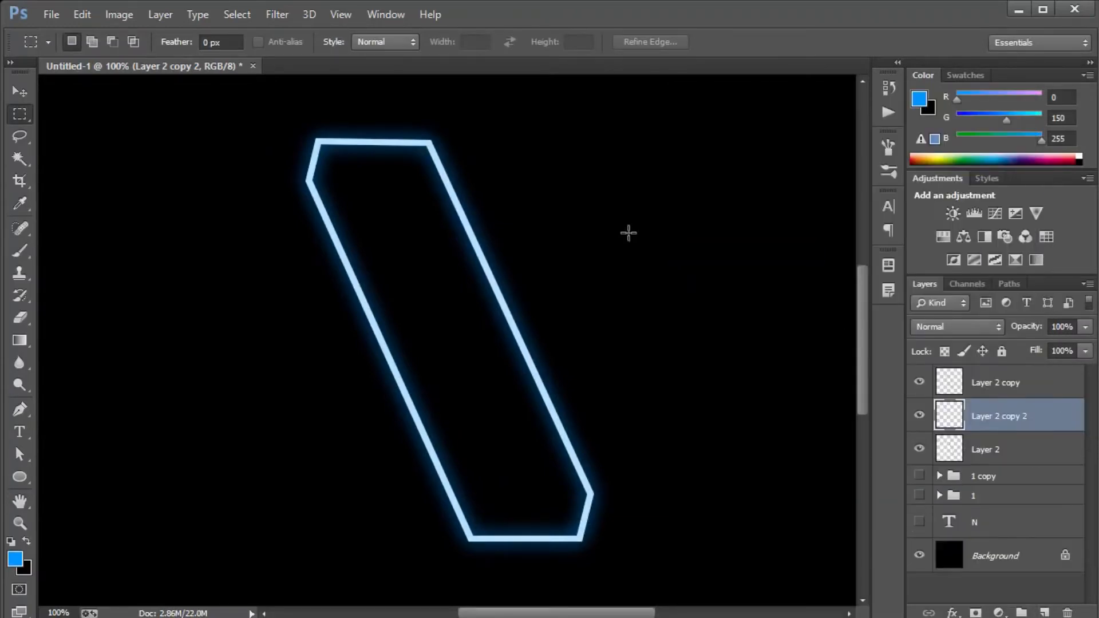
Move Layer 2 copy 2 to the top of the layer stack and set its blend mode to Overlay.
{"action": "left_click_drag", "start_coordinate": [1039, 421], "coordinate": [1024, 373]}
{"action": "left_click", "coordinate": [973, 327]}
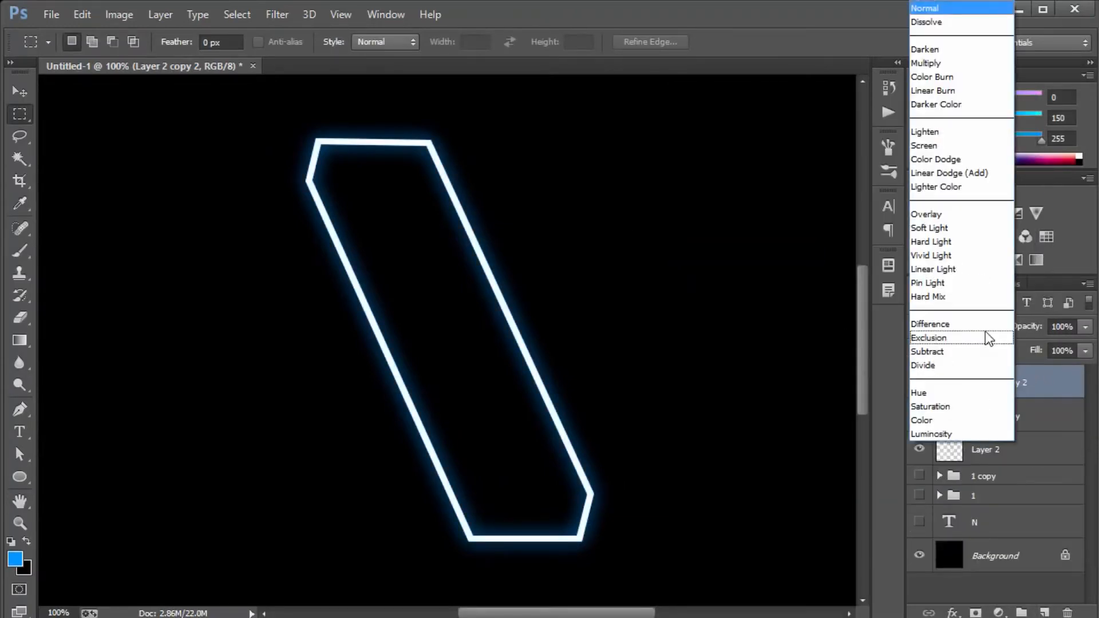
{"action": "left_click", "coordinate": [946, 213]}
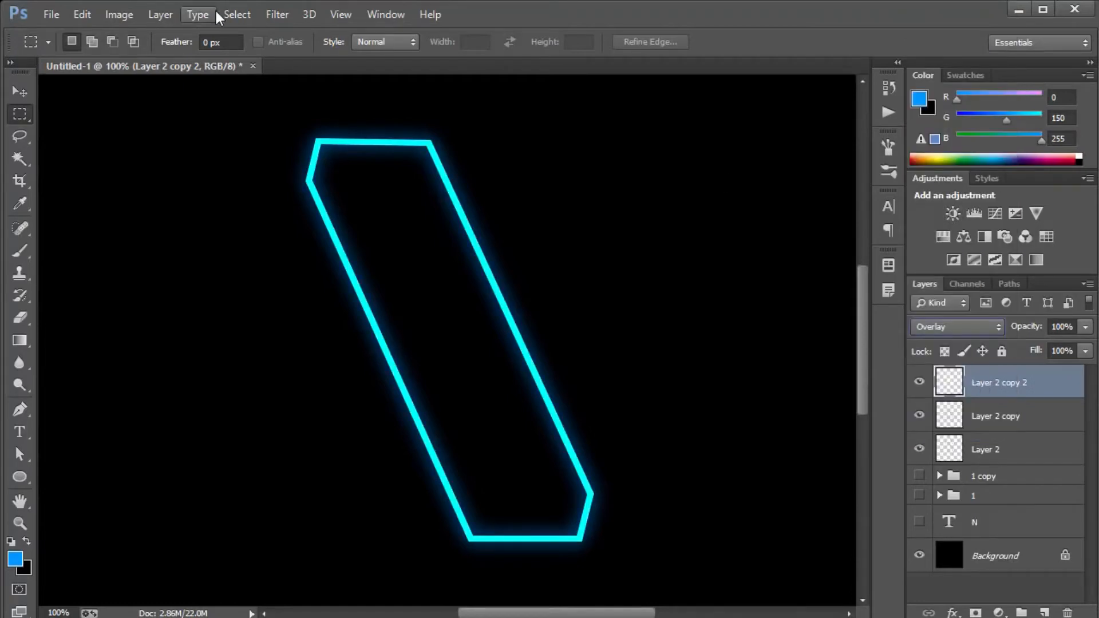
Apply a Gaussian Blur with a 2 pixel radius to Layer 2 copy 2.
{"action": "left_click", "coordinate": [275, 15]}
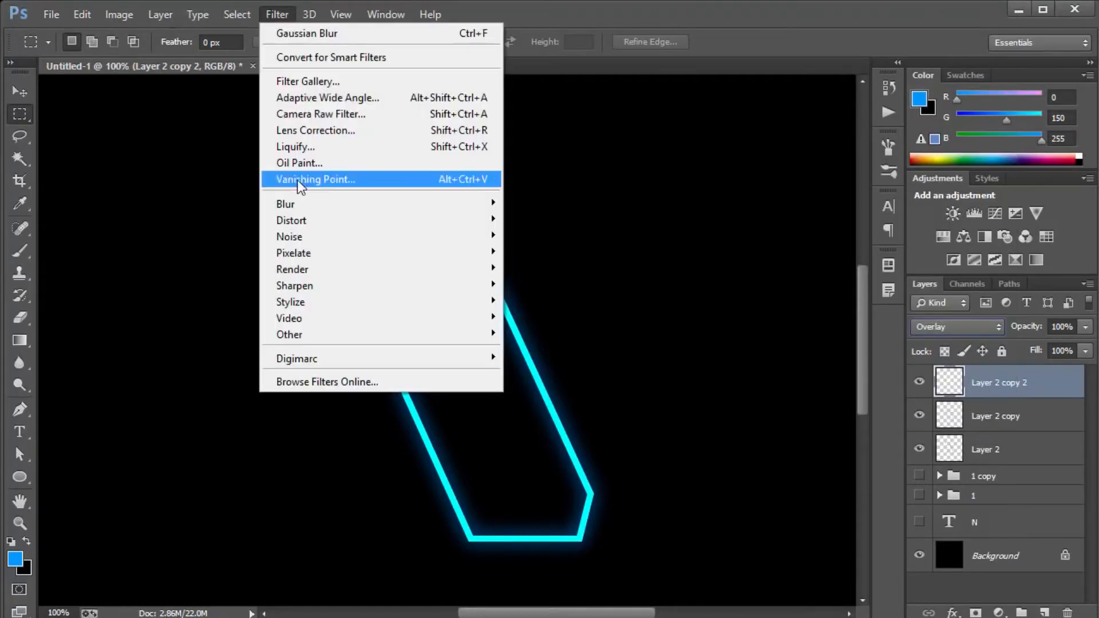
{"action": "mouse_move", "coordinate": [300, 205]}
{"action": "left_click", "coordinate": [549, 325]}
{"action": "type", "text": "2"}
{"action": "key", "text": "Return"}
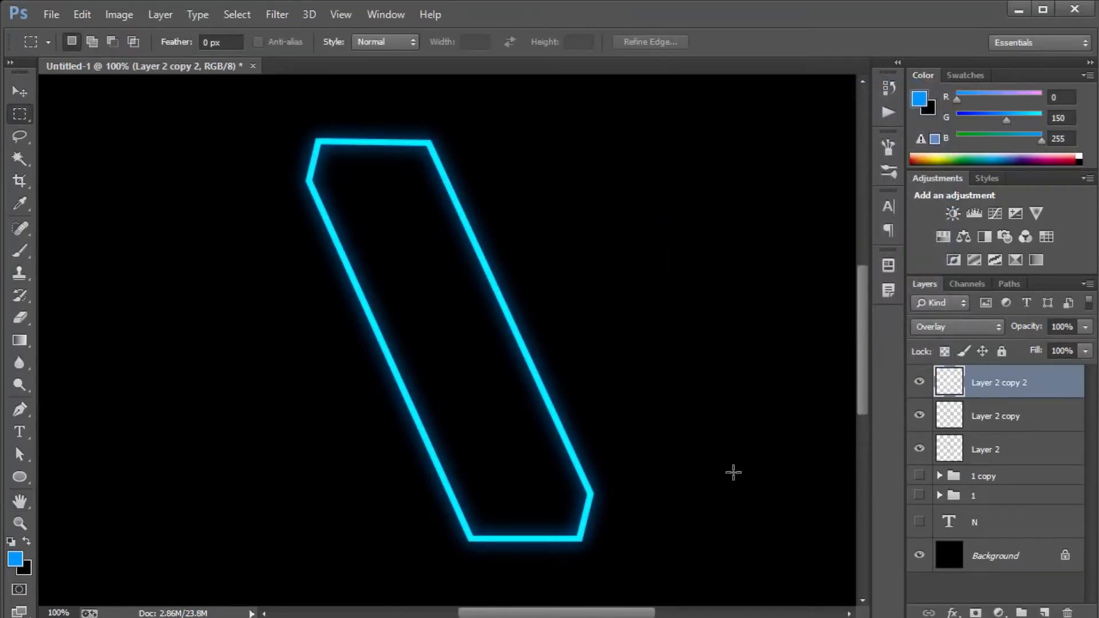
Partly erase the glow on Layer 2 copy and the highlight on Layer 2 copy 2 with a 300 px soft eraser at 70% opacity.
{"action": "left_click", "coordinate": [1024, 427]}
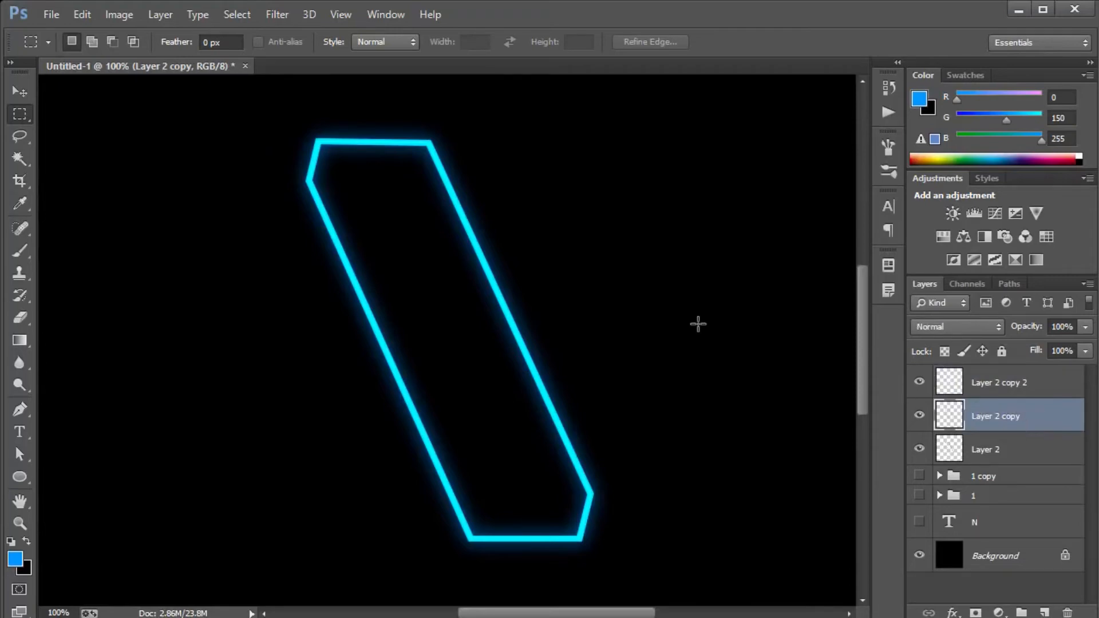
{"action": "key", "text": "e"}
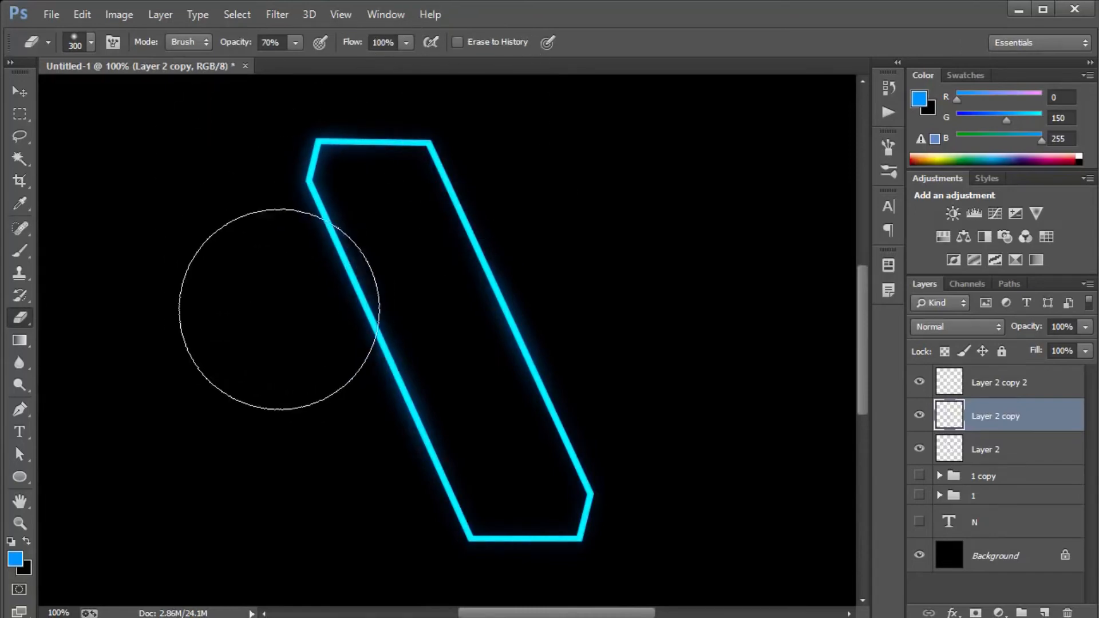
{"action": "left_click", "coordinate": [1005, 389]}
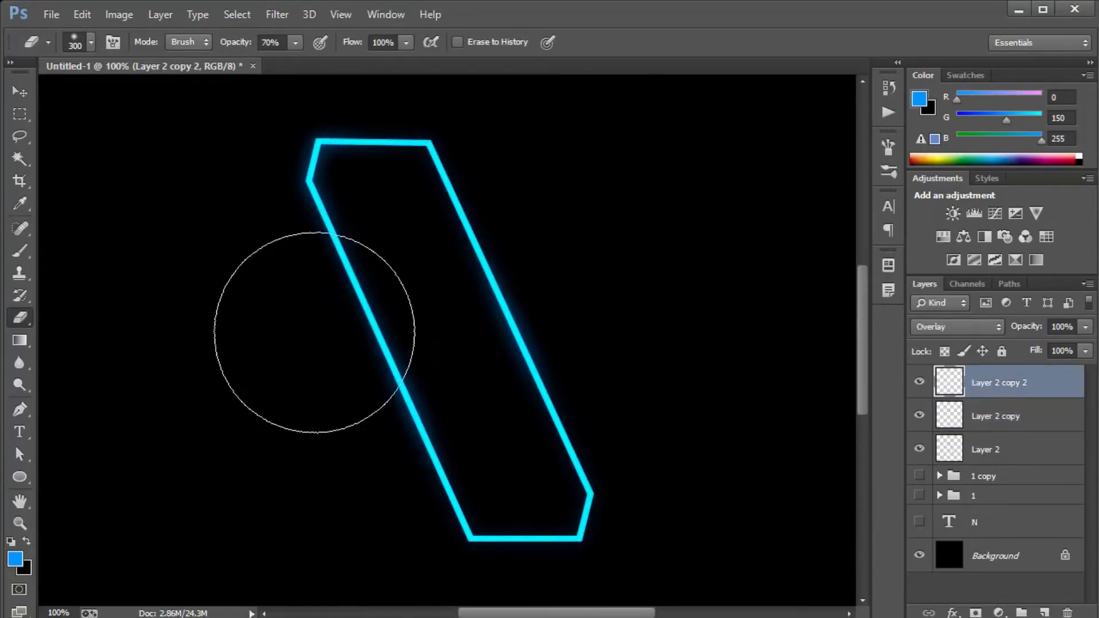
{"action": "left_click_drag", "start_coordinate": [581, 555], "coordinate": [540, 528]}
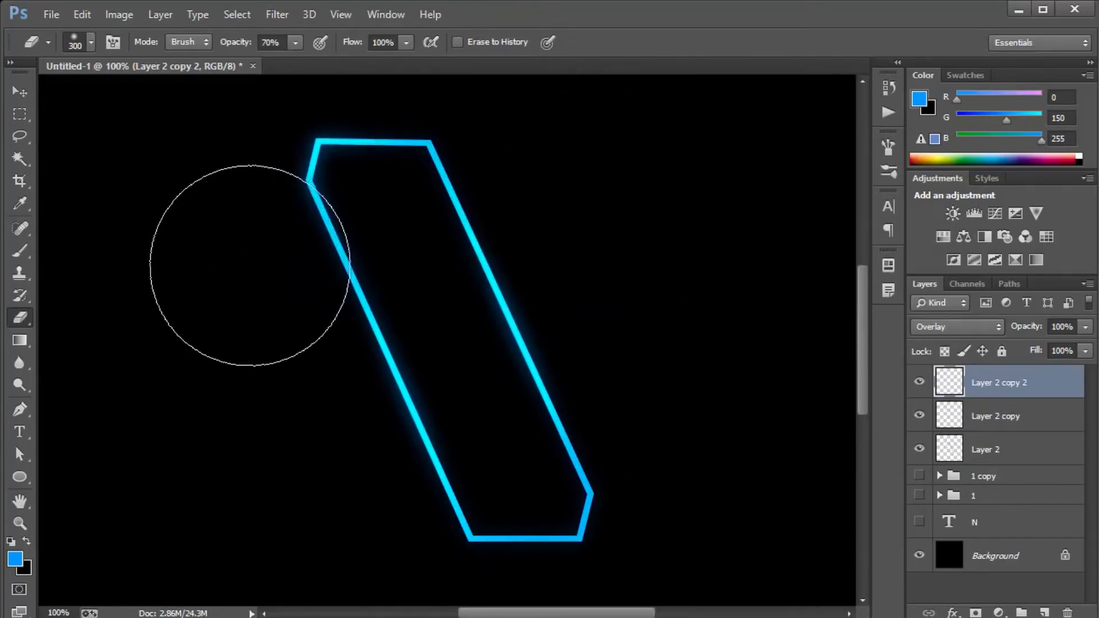
Examine the opacity and blend mode of the outline layers inside the 1 copy group.
{"action": "left_click", "coordinate": [1036, 429]}
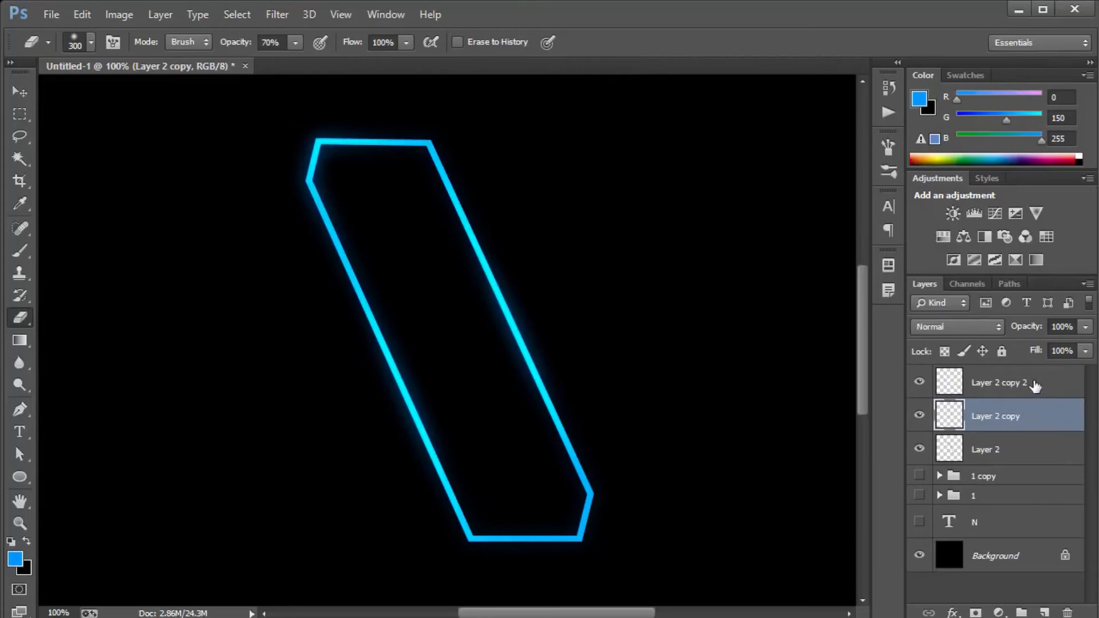
{"action": "left_click", "coordinate": [940, 477]}
{"action": "left_click", "coordinate": [1013, 504]}
{"action": "left_click", "coordinate": [1017, 538]}
{"action": "left_click", "coordinate": [1012, 571]}
{"action": "left_click", "coordinate": [1018, 511]}
{"action": "left_click", "coordinate": [1014, 543]}
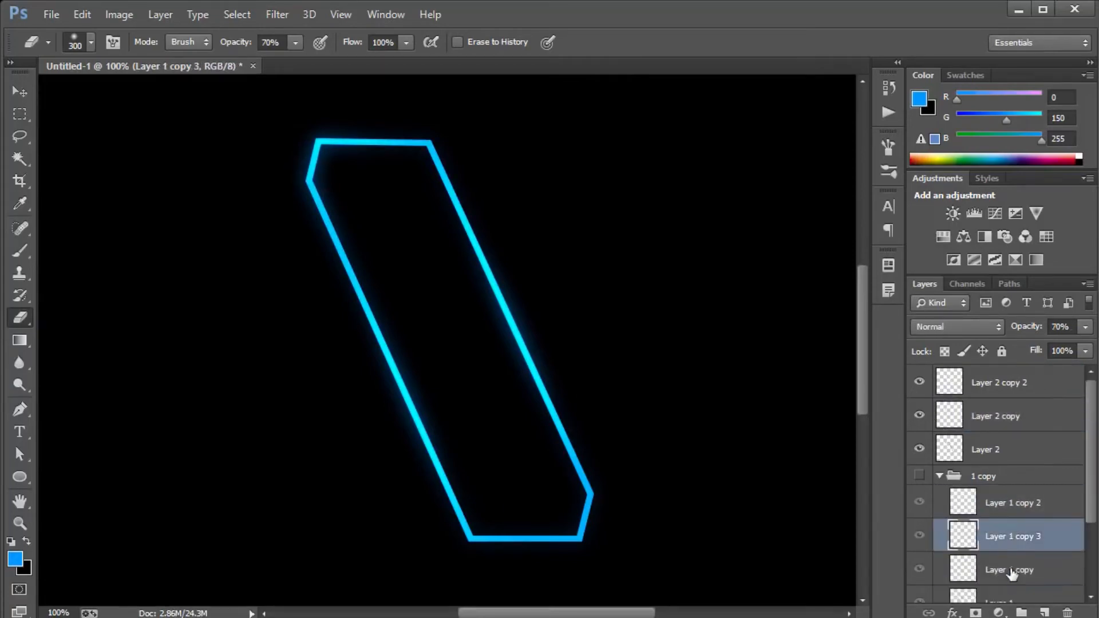
{"action": "left_click", "coordinate": [1012, 576]}
{"action": "left_click", "coordinate": [1011, 536]}
{"action": "left_click", "coordinate": [1010, 504]}
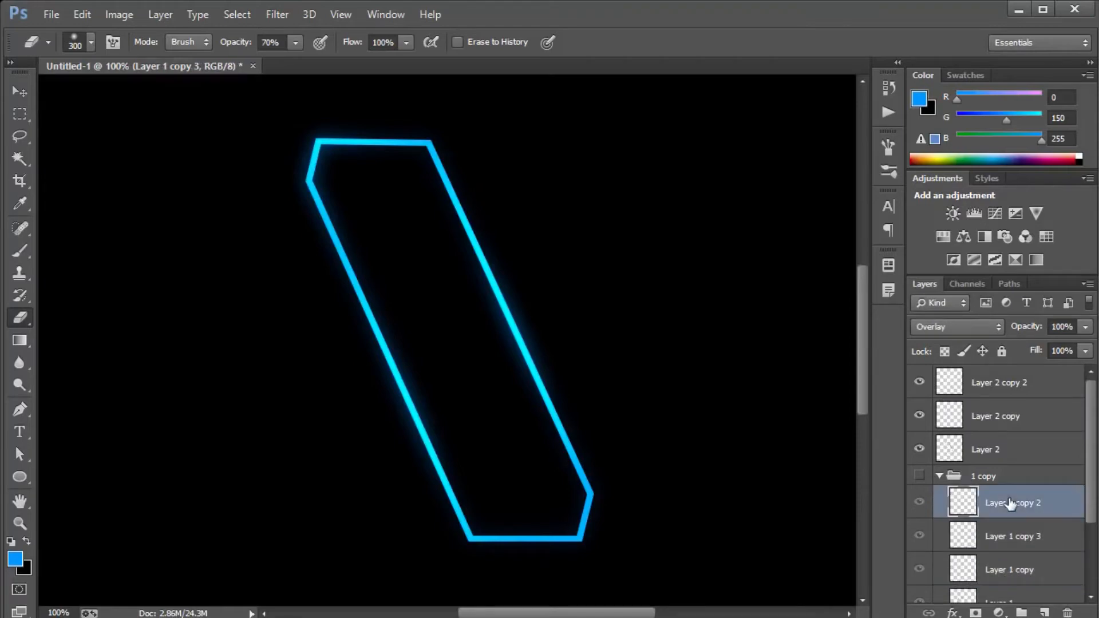
Duplicate the blurred Layer 2 copy and set the duplicate's opacity to 70%.
{"action": "left_click", "coordinate": [1011, 424]}
{"action": "key", "text": "ctrl+j"}
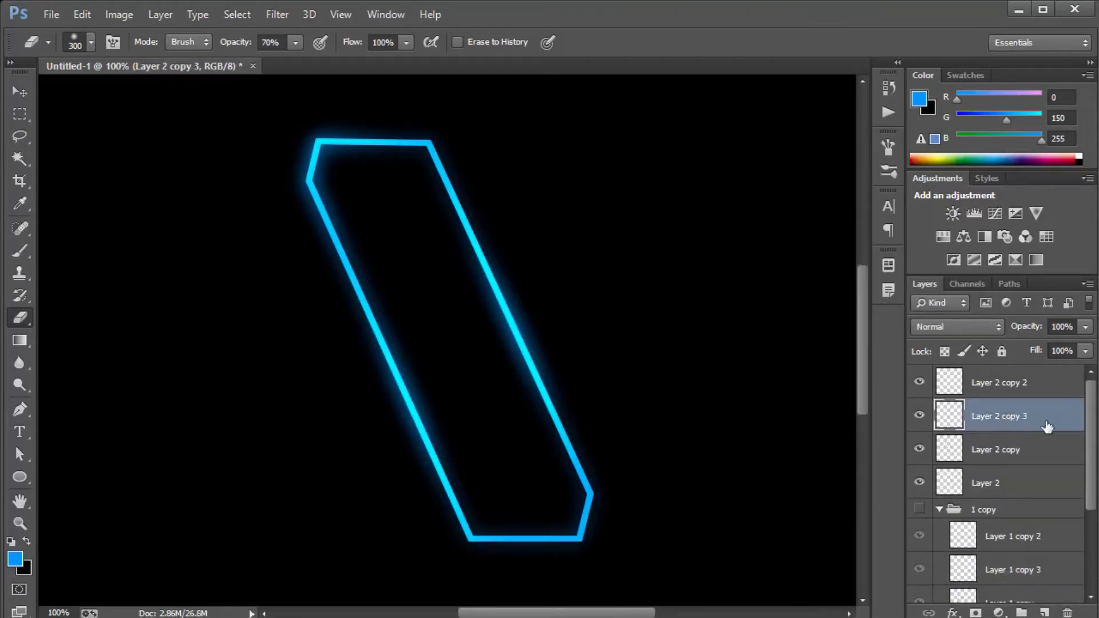
{"action": "left_click", "coordinate": [1028, 334]}
{"action": "type", "text": "70"}
{"action": "key", "text": "Return"}
Collapse the 1 copy group, show both stem groups, and briefly compare the outlines with the N text.
{"action": "left_click", "coordinate": [939, 508]}
{"action": "left_click", "coordinate": [920, 509]}
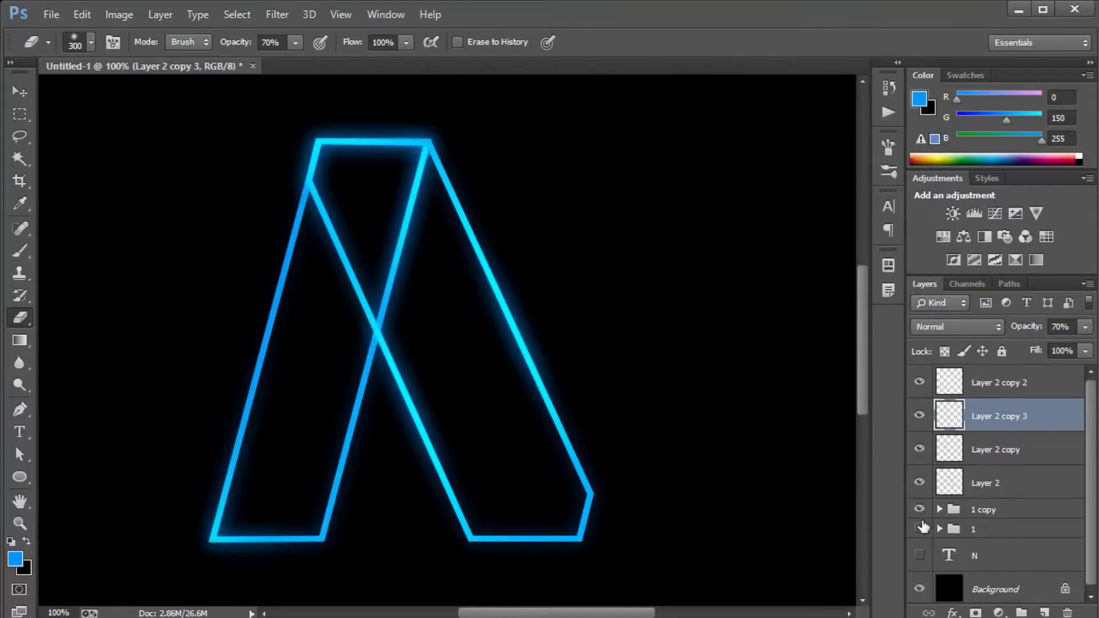
{"action": "left_click", "coordinate": [920, 529]}
{"action": "left_click", "coordinate": [920, 554]}
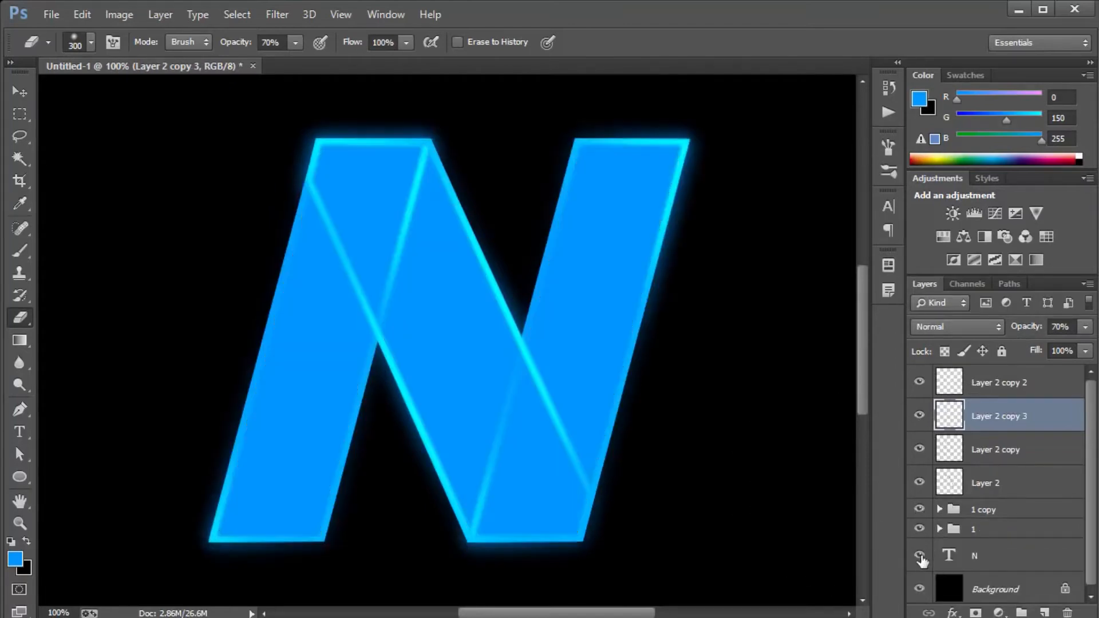
{"action": "left_click", "coordinate": [919, 555]}
Group the four diagonal outline layers, from Layer 2 up to Layer 2 copy 2.
{"action": "left_click", "coordinate": [985, 493]}
{"action": "left_click", "coordinate": [985, 383], "text": "shift"}
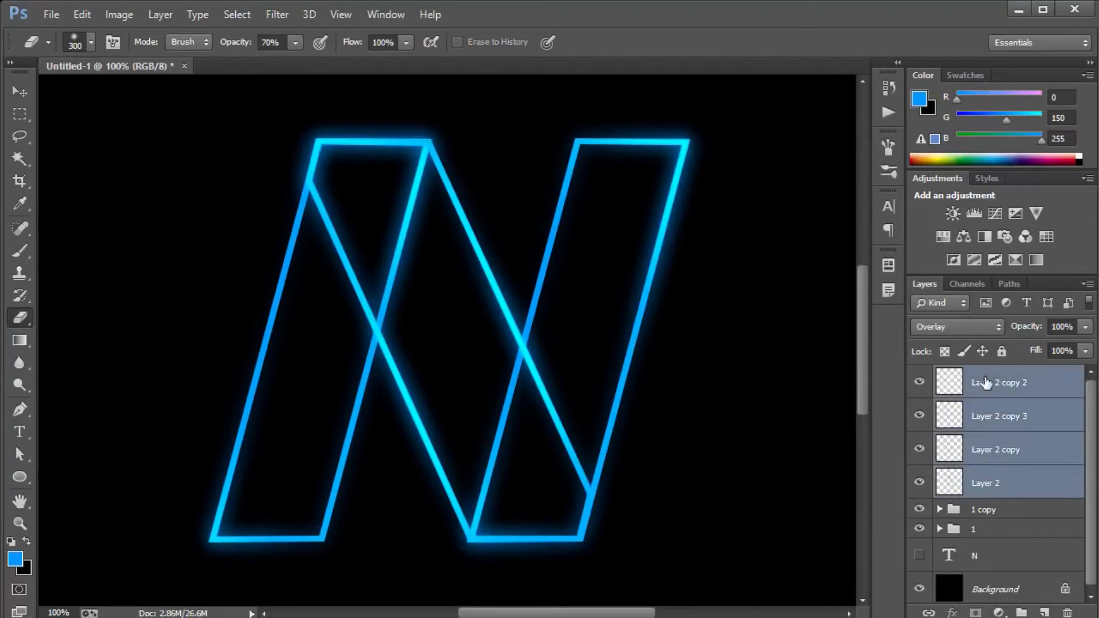
{"action": "key", "text": "ctrl+g"}
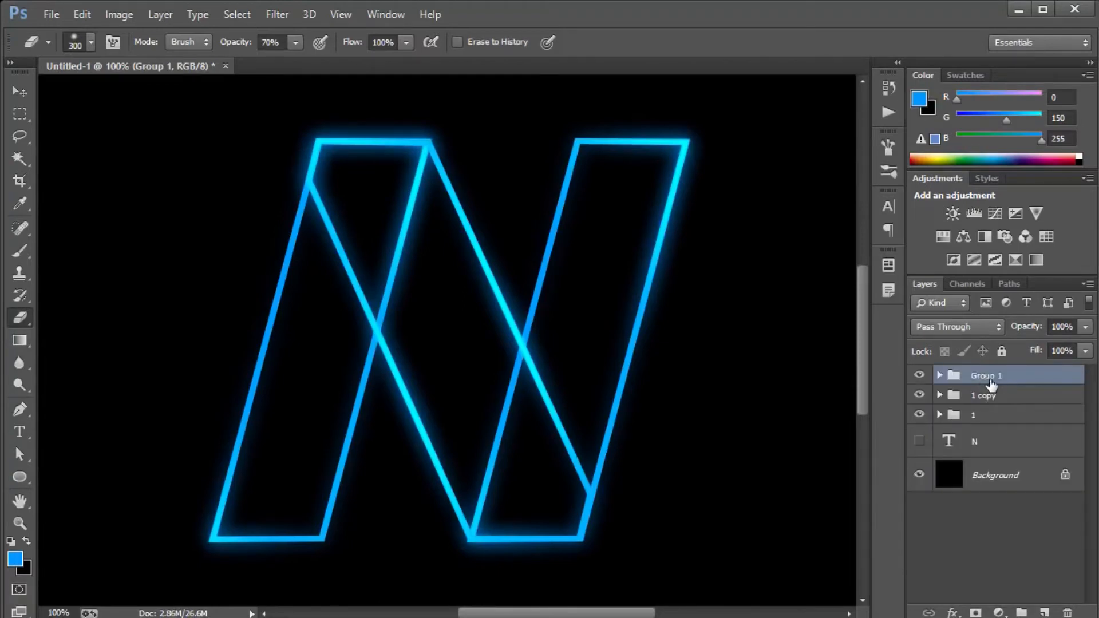
Rename the diagonal's group as 2 and the 1 copy group as 3, and place group 2 between groups 3 and 1.
{"action": "double_click", "coordinate": [991, 381]}
{"action": "type", "text": "2"}
{"action": "key", "text": "Return"}
{"action": "double_click", "coordinate": [986, 396]}
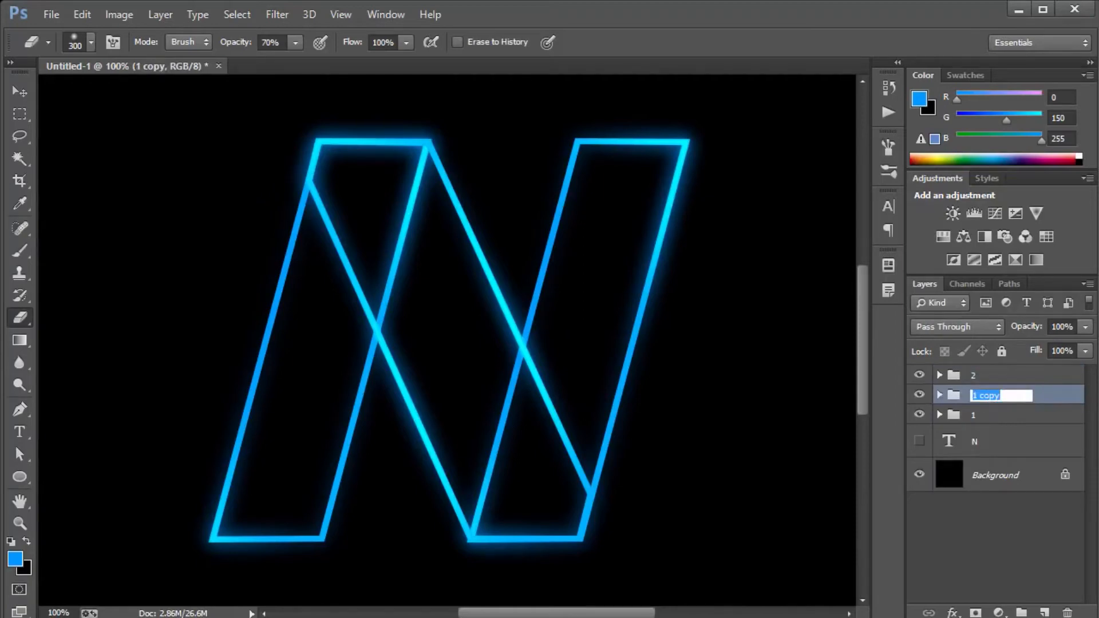
{"action": "type", "text": "3"}
{"action": "key", "text": "Return"}
{"action": "left_click_drag", "start_coordinate": [984, 380], "coordinate": [978, 402]}
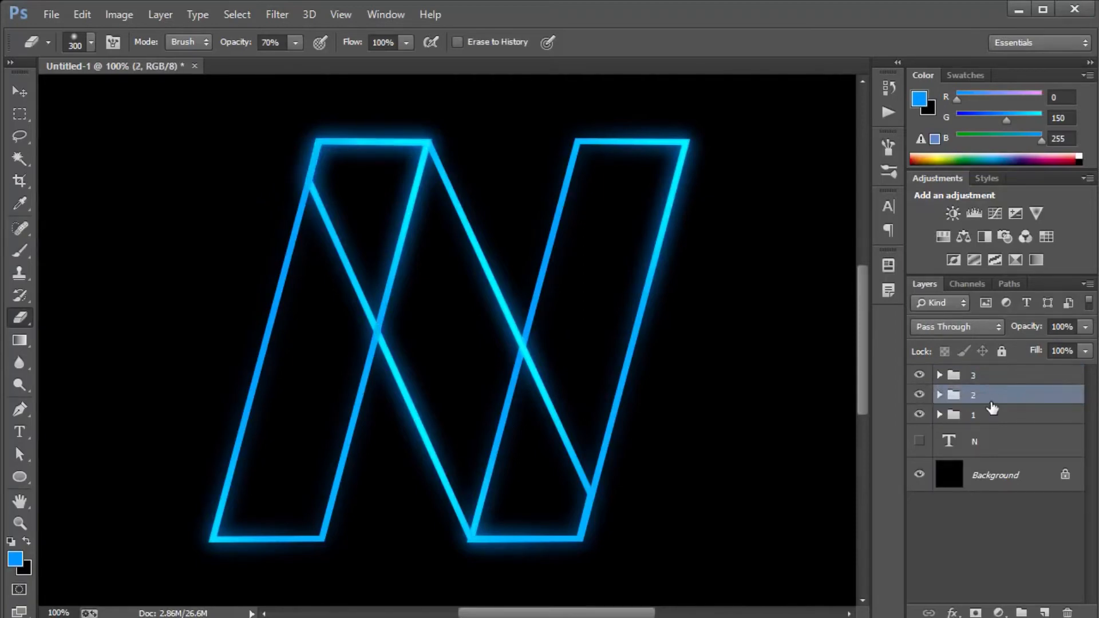
Gather groups 1, 2 and 3 into one parent group and duplicate that parent group.
{"action": "key", "text": "v"}
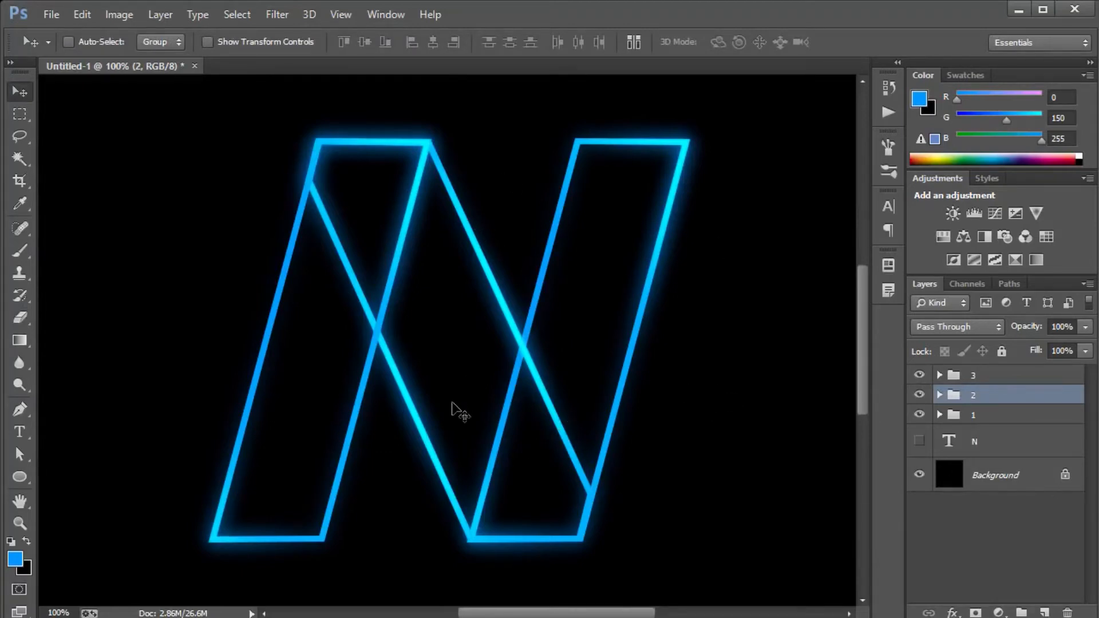
{"action": "left_click", "coordinate": [1009, 419]}
{"action": "left_click", "coordinate": [1006, 381], "text": "shift"}
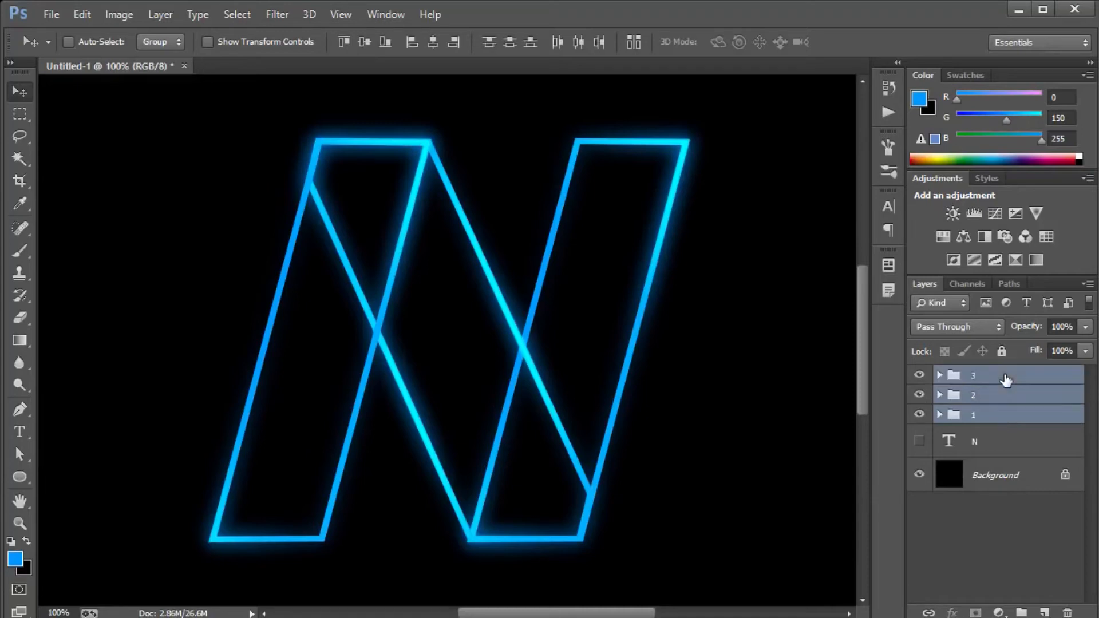
{"action": "key", "text": "ctrl+g"}
{"action": "key", "text": "ctrl+j"}
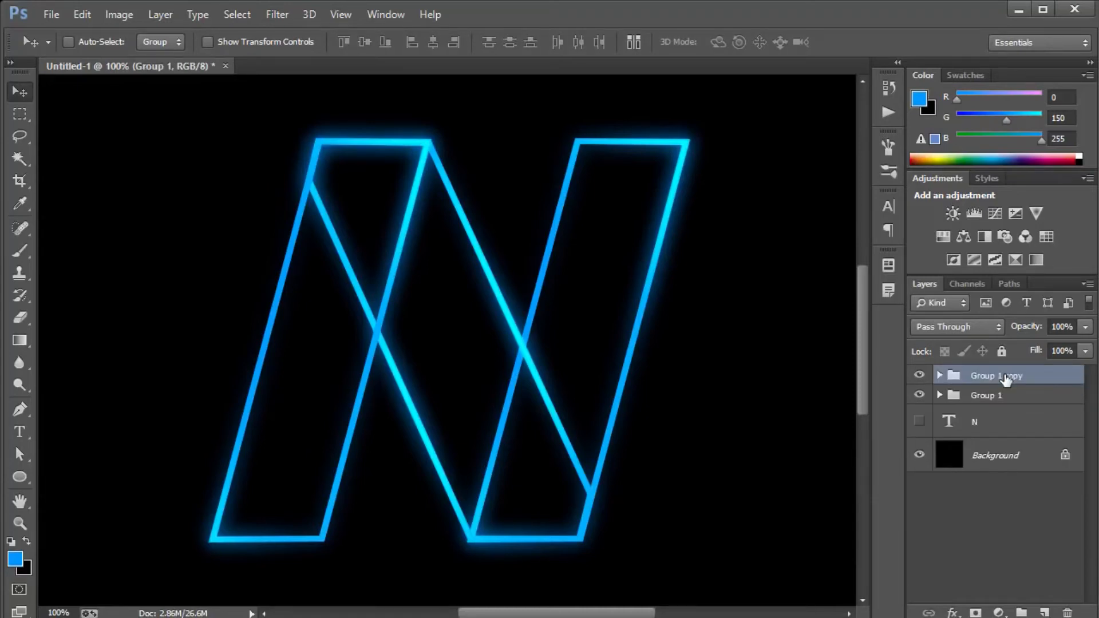
Rename the original parent group as Backup and place it hidden beneath the N text layer.
{"action": "double_click", "coordinate": [977, 396]}
{"action": "type", "text": "Backup"}
{"action": "key", "text": "Return"}
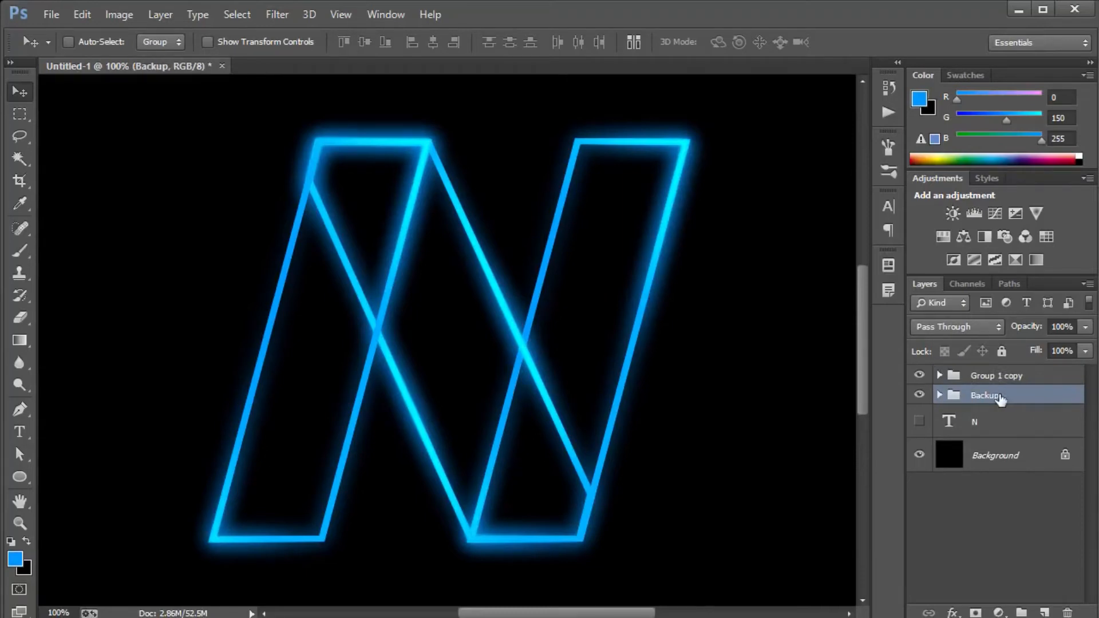
{"action": "left_click_drag", "start_coordinate": [982, 399], "coordinate": [975, 437]}
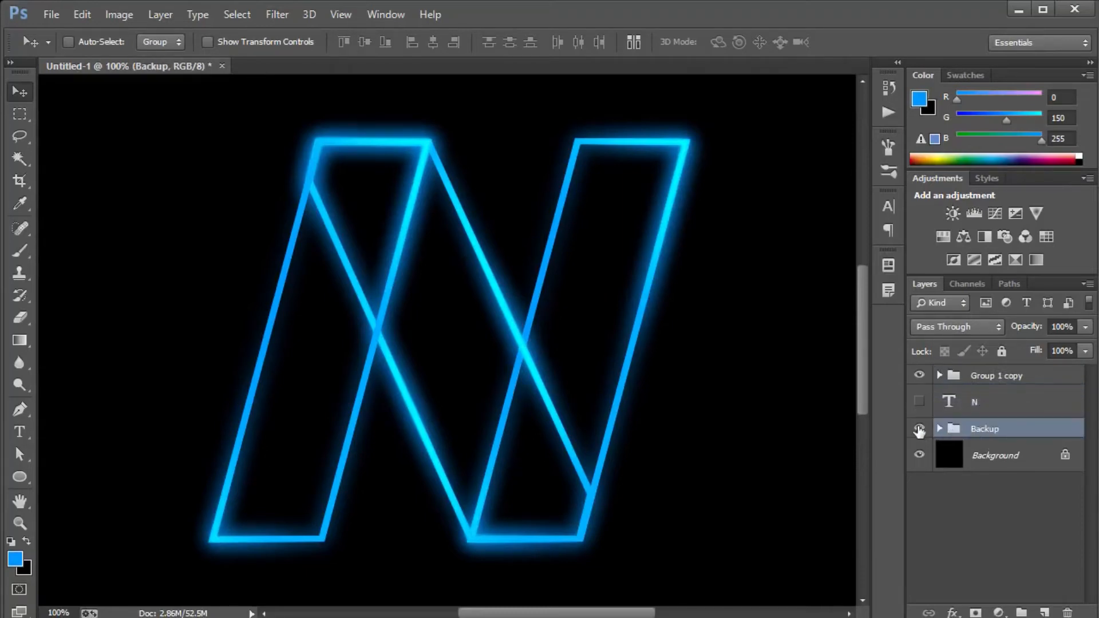
{"action": "left_click", "coordinate": [919, 428]}
{"action": "left_click", "coordinate": [953, 378]}
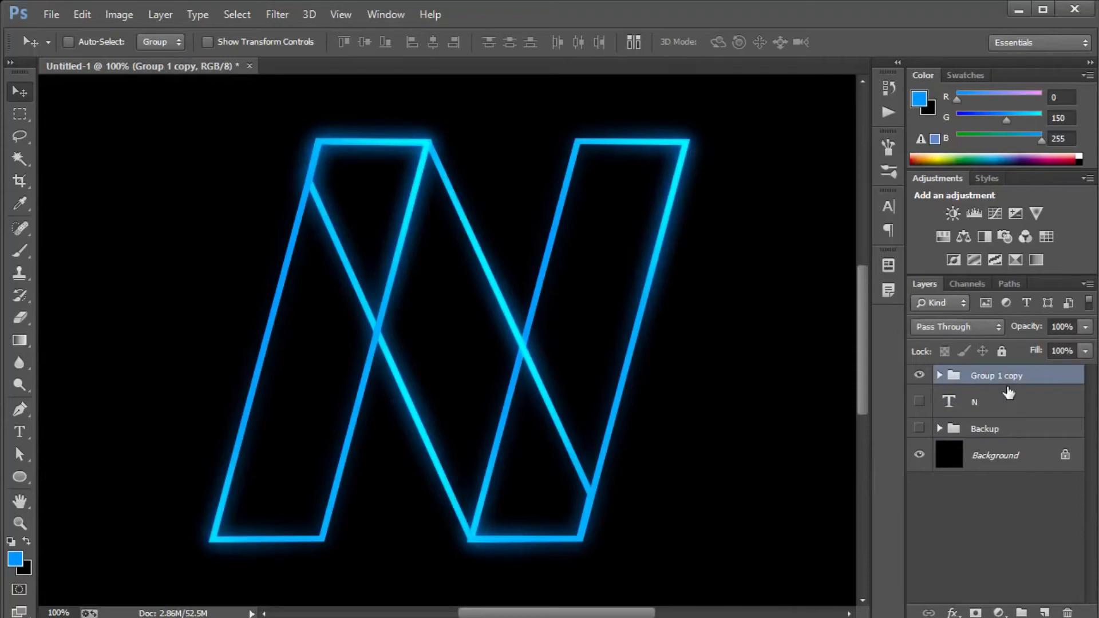
Merge each of the subgroups 3, 2 and 1 inside Group 1 copy into its own single layer.
{"action": "left_click", "coordinate": [940, 376]}
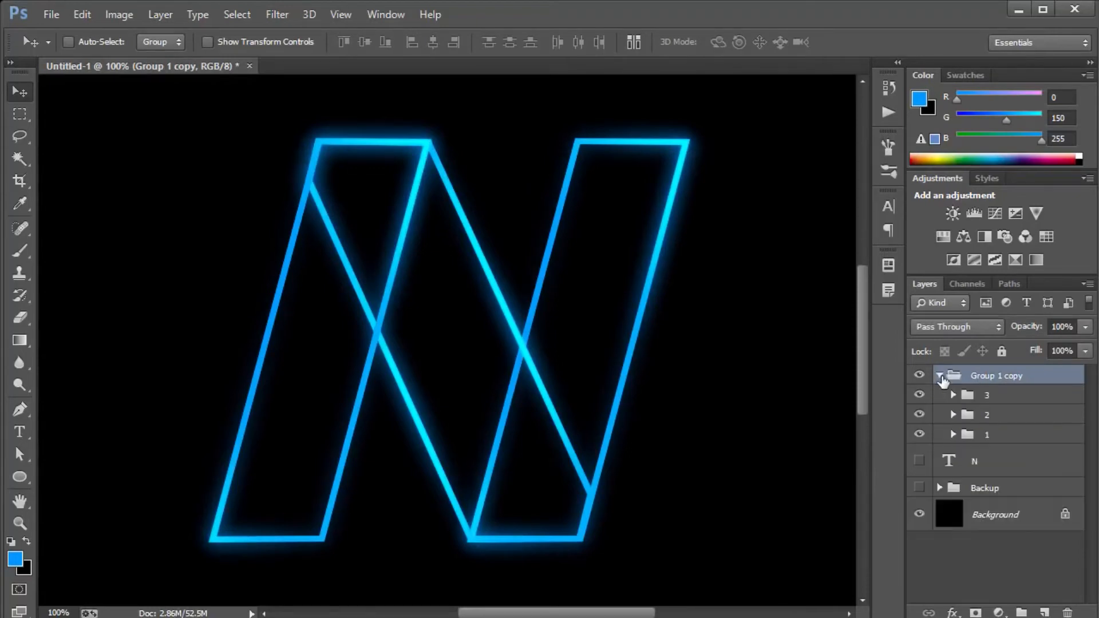
{"action": "left_click", "coordinate": [1004, 397]}
{"action": "left_click", "coordinate": [994, 416], "text": "shift"}
{"action": "left_click", "coordinate": [993, 436], "text": "shift"}
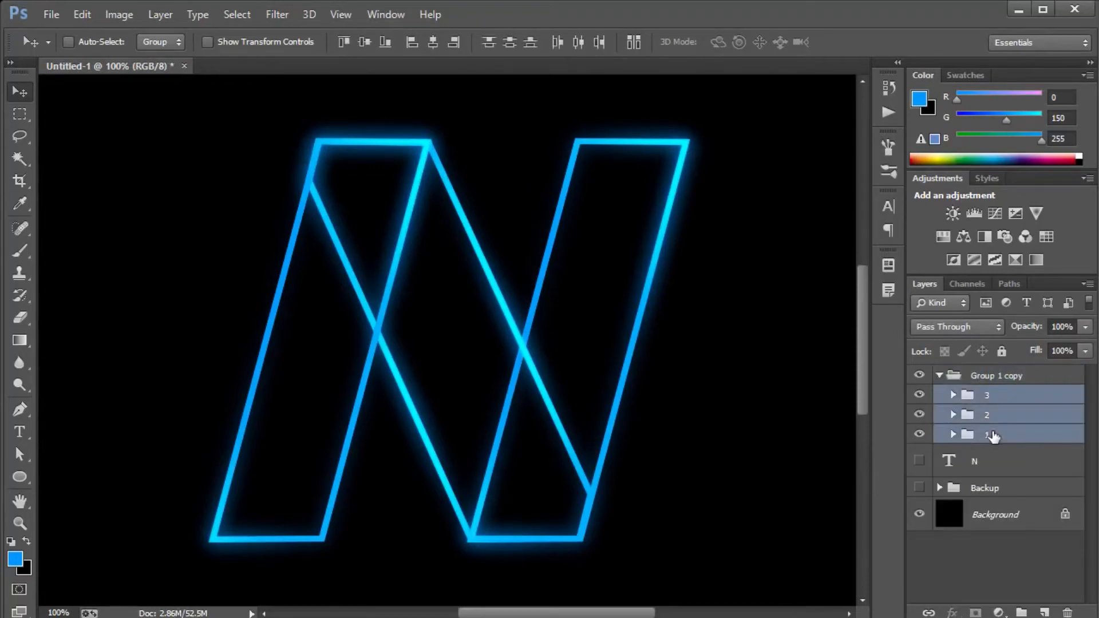
{"action": "right_click", "coordinate": [993, 431]}
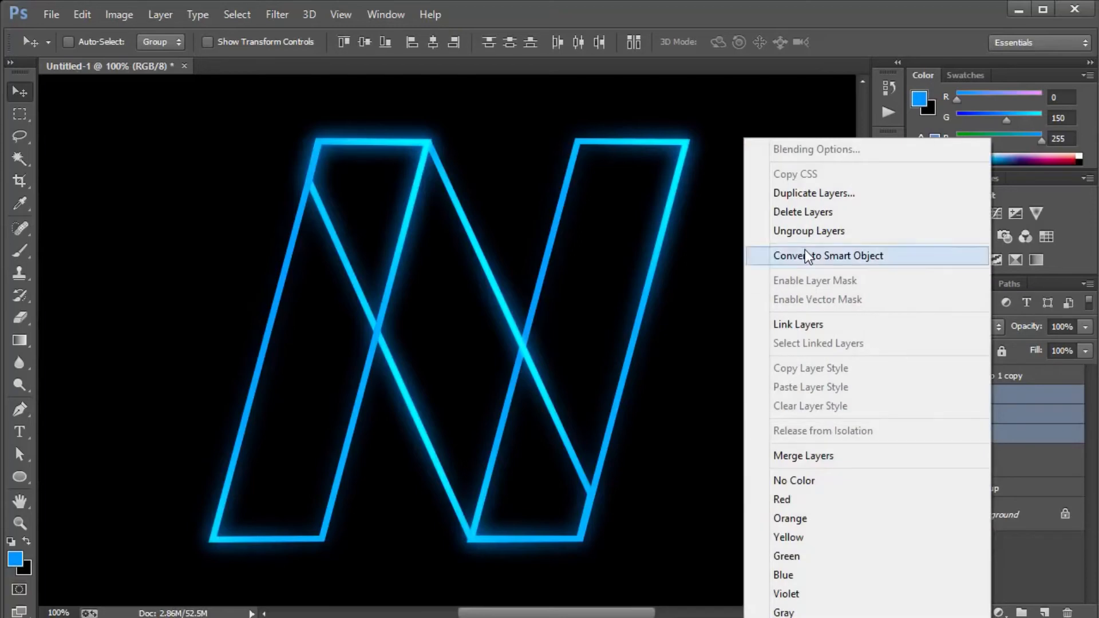
{"action": "left_click", "coordinate": [1020, 399]}
{"action": "right_click", "coordinate": [1021, 399]}
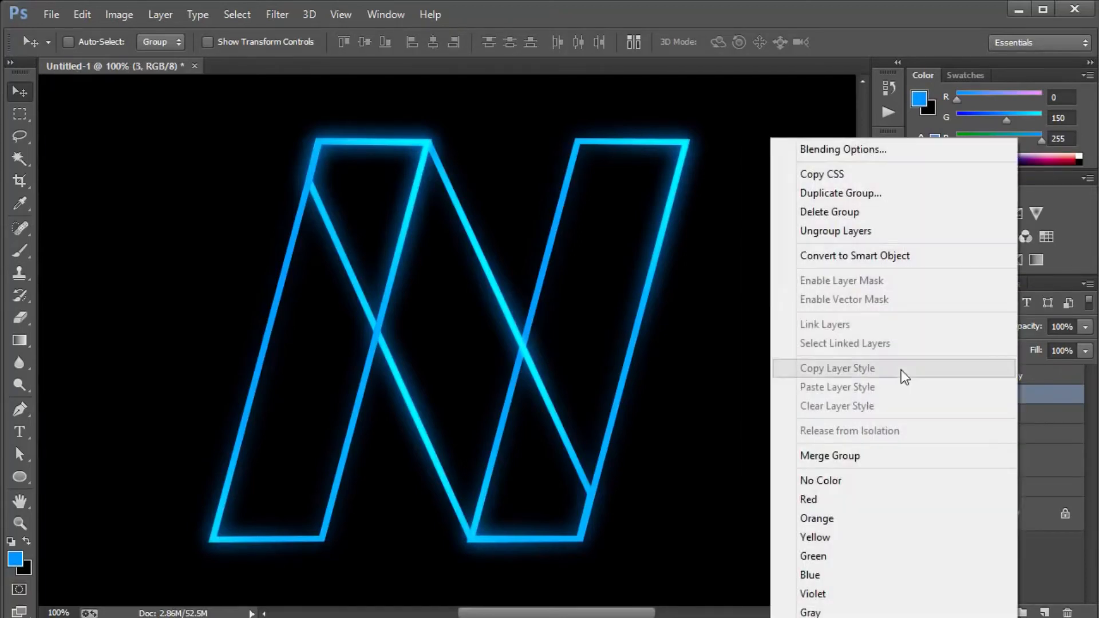
{"action": "left_click", "coordinate": [864, 525]}
{"action": "left_click", "coordinate": [1002, 430]}
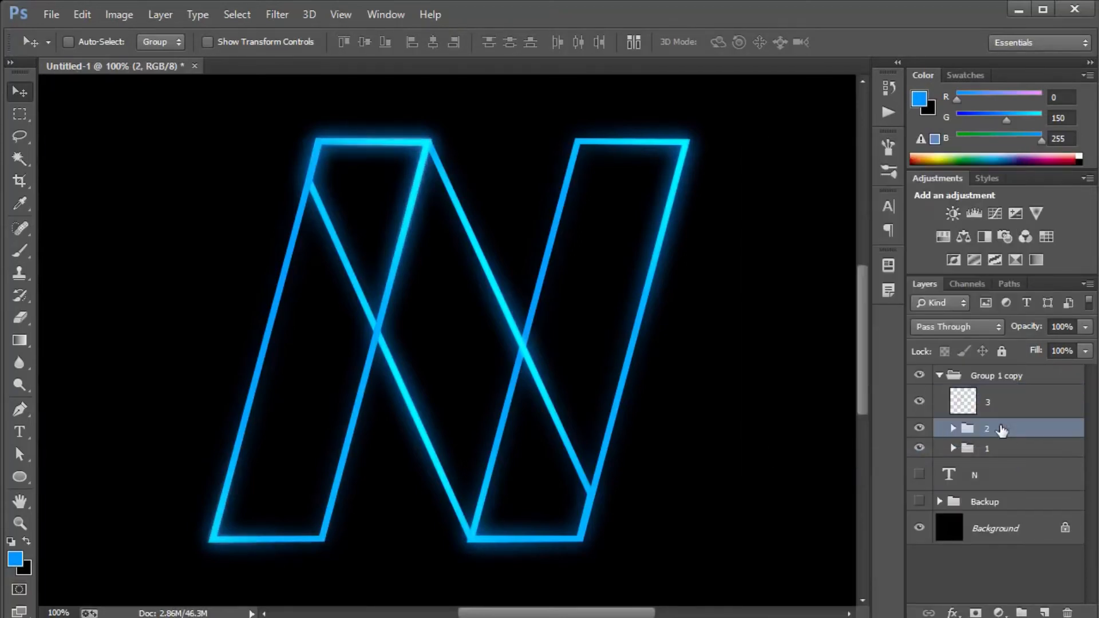
{"action": "right_click", "coordinate": [1007, 427]}
{"action": "left_click", "coordinate": [824, 457]}
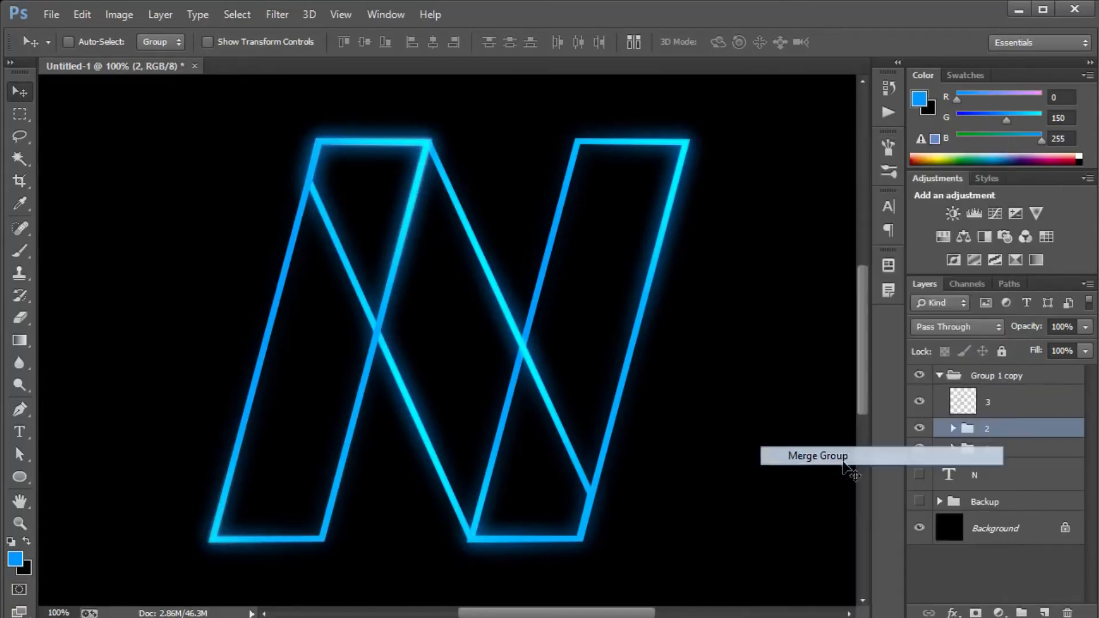
{"action": "right_click", "coordinate": [988, 461]}
{"action": "left_click", "coordinate": [853, 460]}
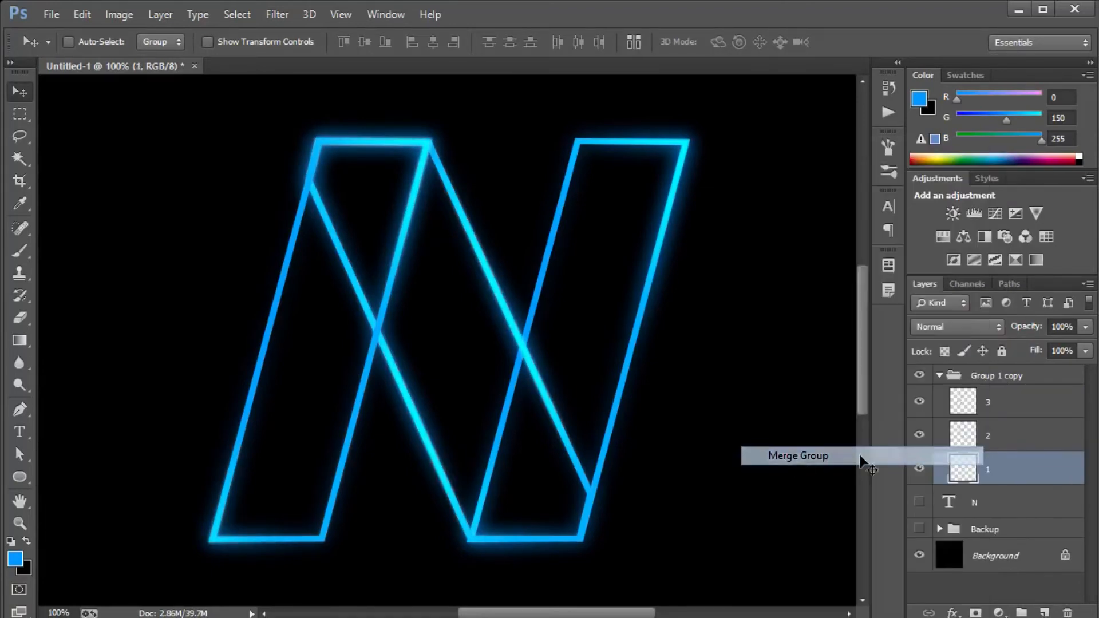
Hide and show layers 1, 3 and 2 in Group 1 copy to check which part of the N each holds.
{"action": "left_click", "coordinate": [919, 467]}
{"action": "left_click", "coordinate": [920, 403]}
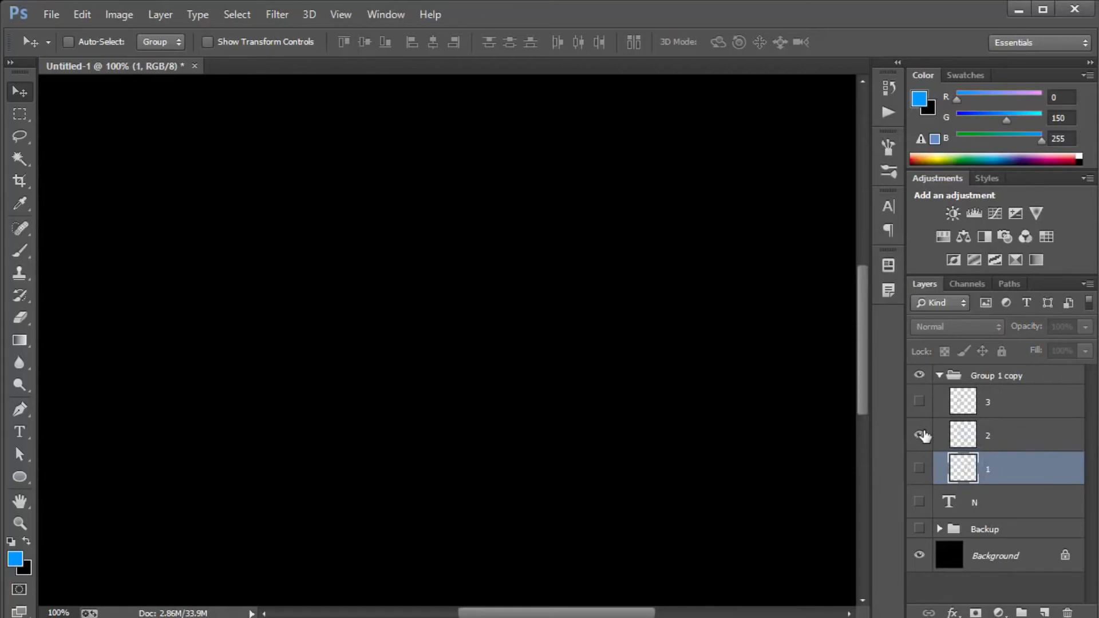
{"action": "left_click", "coordinate": [919, 435]}
{"action": "left_click", "coordinate": [920, 469]}
{"action": "left_click", "coordinate": [919, 404]}
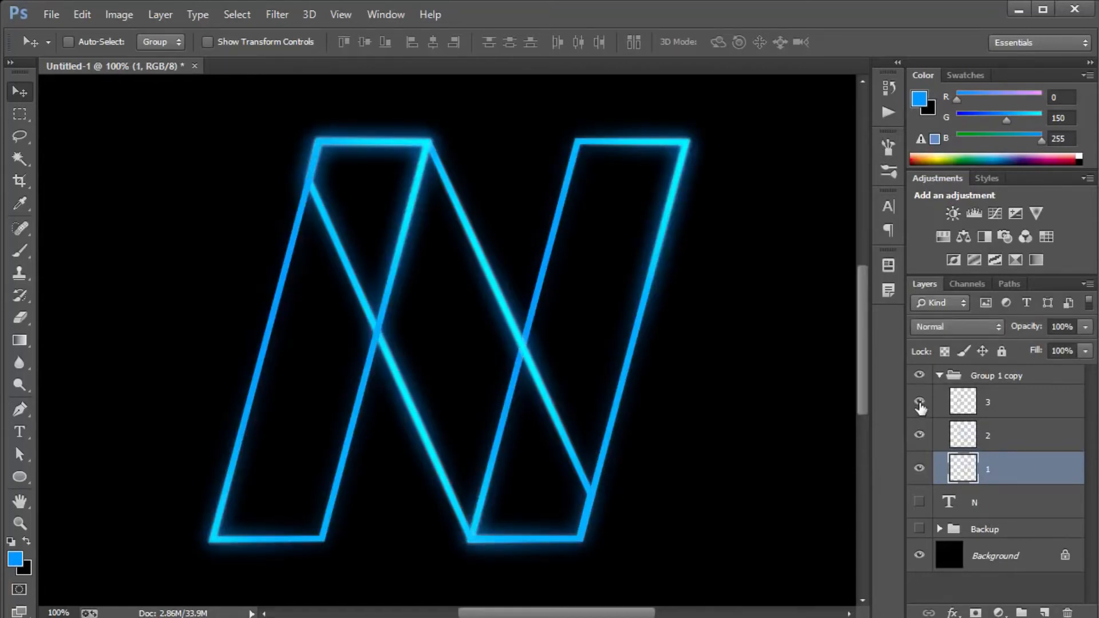
{"action": "key", "text": "e"}
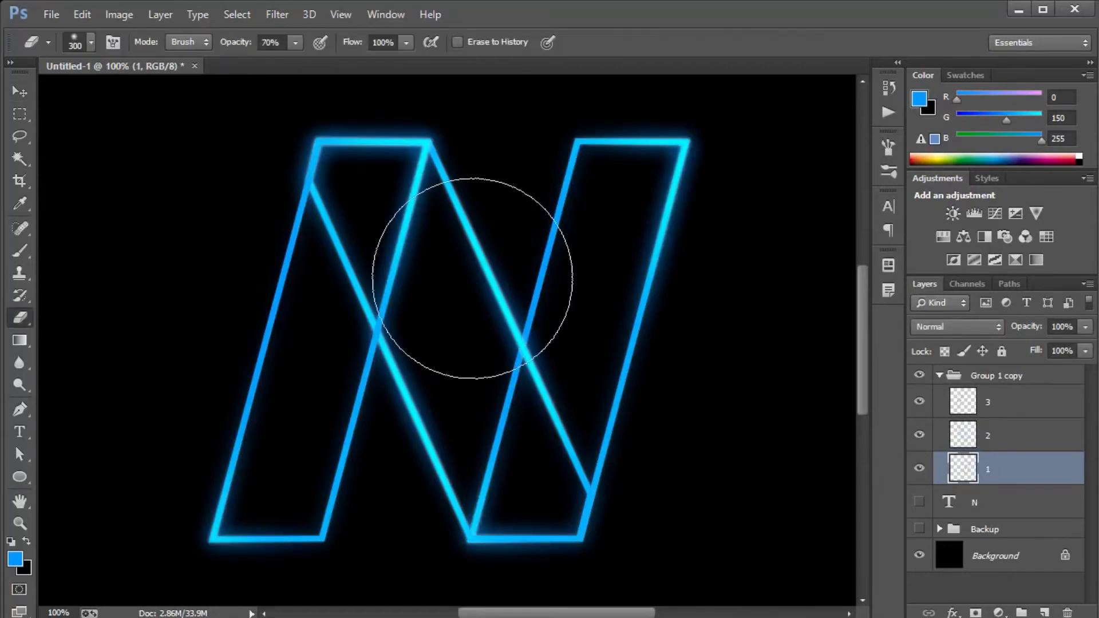
{"action": "left_click", "coordinate": [919, 468]}
{"action": "left_click", "coordinate": [919, 469]}
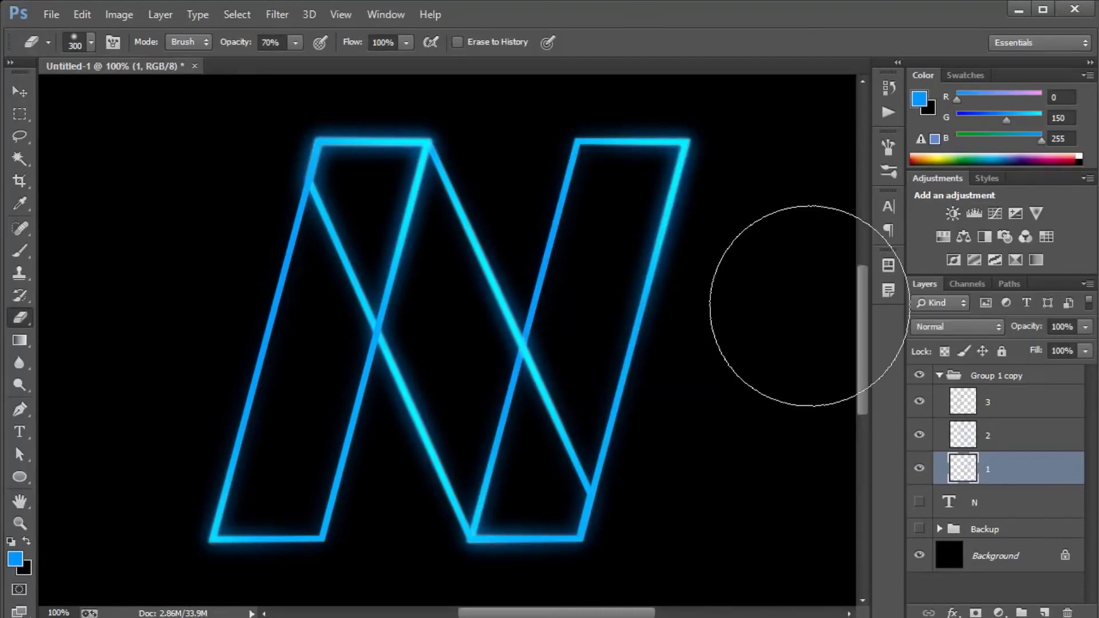
Try to fade the lower end of the diagonal on layer 2 with the soft eraser at 70% opacity.
{"action": "left_click", "coordinate": [1003, 444]}
{"action": "left_click", "coordinate": [919, 435]}
{"action": "left_click", "coordinate": [919, 435]}
{"action": "mouse_move", "coordinate": [625, 473]}
{"action": "left_mouse_down"}
{"action": "mouse_move", "coordinate": [624, 500]}
{"action": "mouse_move", "coordinate": [639, 431]}
{"action": "mouse_move", "coordinate": [600, 541]}
{"action": "mouse_move", "coordinate": [630, 497]}
{"action": "mouse_move", "coordinate": [625, 455]}
{"action": "mouse_move", "coordinate": [602, 525]}
{"action": "mouse_move", "coordinate": [580, 545]}
{"action": "mouse_move", "coordinate": [604, 506]}
{"action": "mouse_move", "coordinate": [535, 568]}
{"action": "mouse_move", "coordinate": [536, 511]}
{"action": "mouse_move", "coordinate": [586, 377]}
{"action": "mouse_move", "coordinate": [584, 359]}
{"action": "mouse_move", "coordinate": [569, 374]}
{"action": "mouse_move", "coordinate": [556, 359]}
{"action": "mouse_move", "coordinate": [561, 343]}
{"action": "mouse_move", "coordinate": [572, 375]}
{"action": "mouse_move", "coordinate": [545, 510]}
{"action": "mouse_move", "coordinate": [503, 537]}
{"action": "mouse_move", "coordinate": [515, 503]}
{"action": "mouse_move", "coordinate": [498, 535]}
{"action": "mouse_move", "coordinate": [503, 504]}
{"action": "mouse_move", "coordinate": [491, 486]}
{"action": "left_mouse_up"}
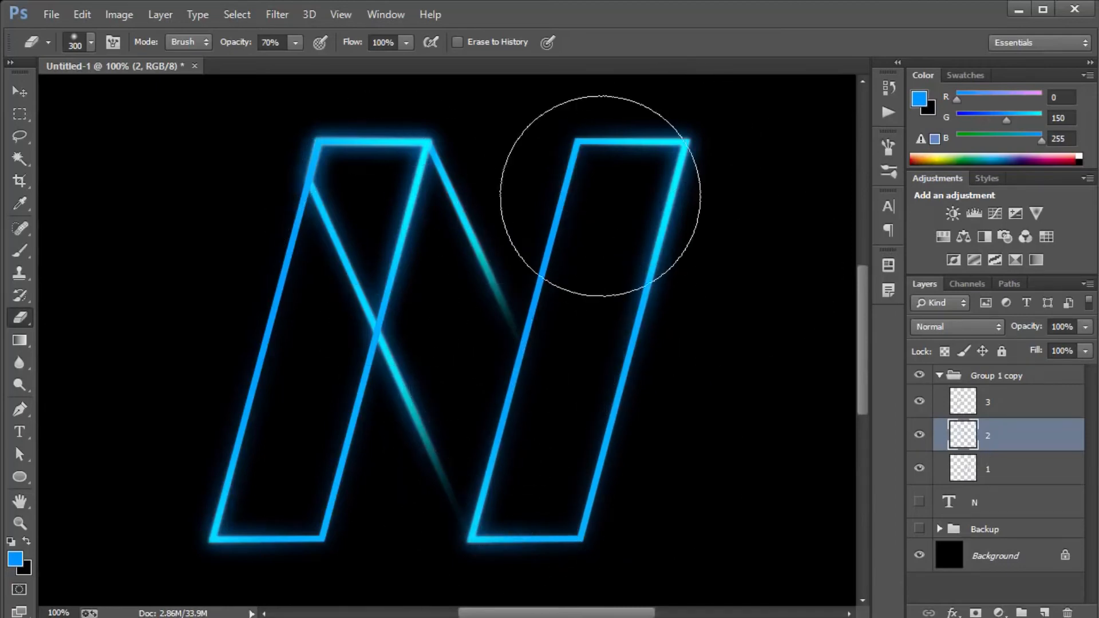
Enlarge the eraser to 600 px and undo the erasing on the diagonal.
{"action": "key", "text": "bracketright"}
{"action": "key", "text": "bracketright"}
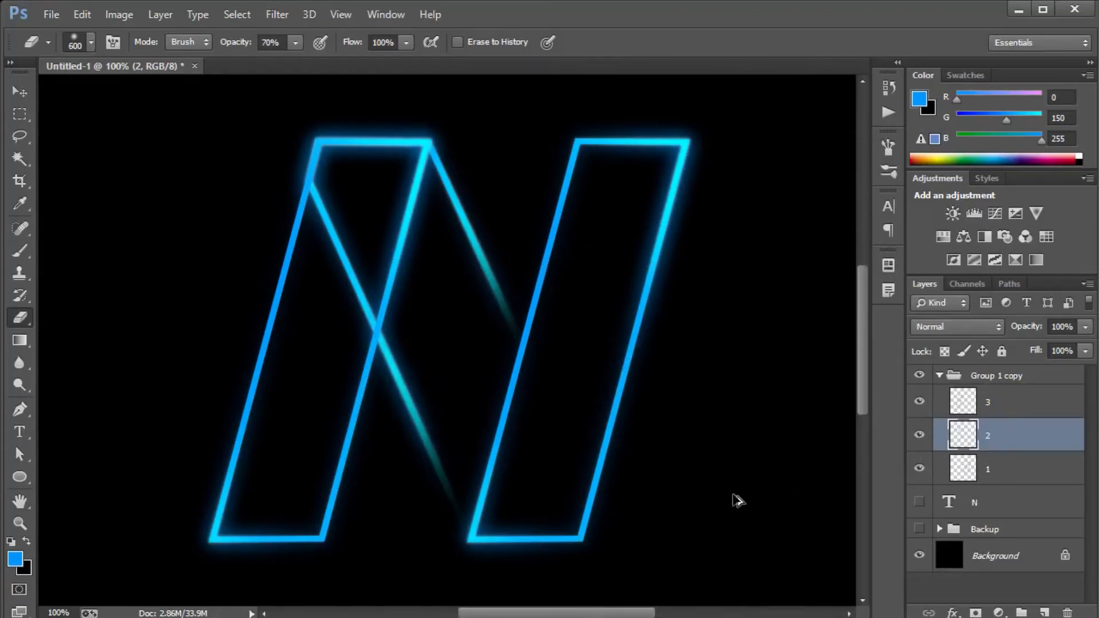
{"action": "key", "text": "ctrl+z"}
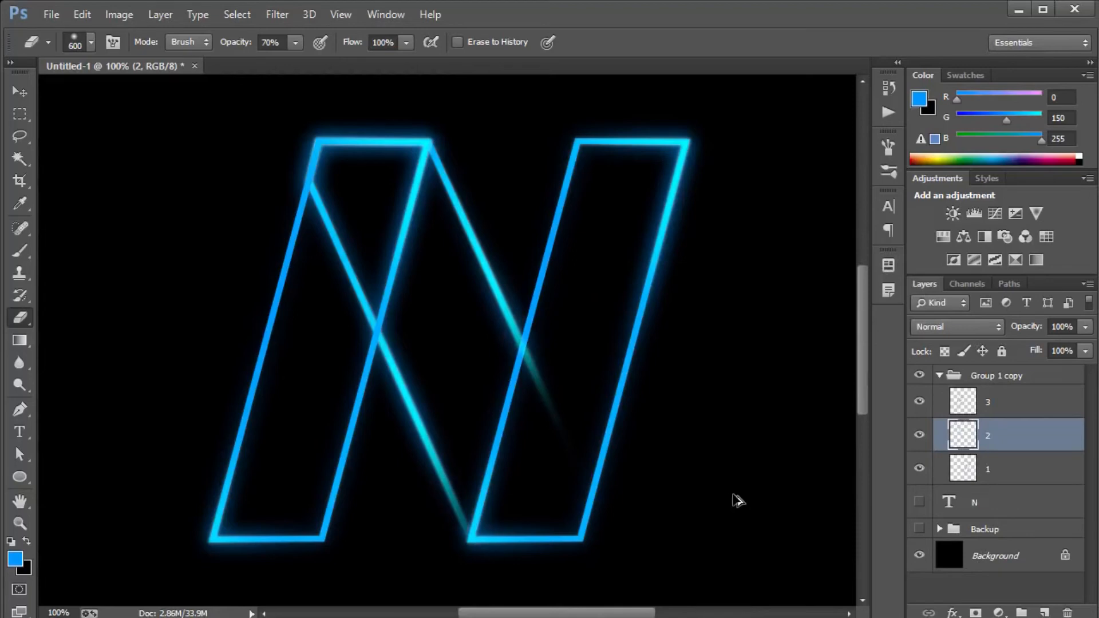
{"action": "key", "text": "ctrl+alt+z"}
Try to fade the lower part of the right stem on layer 1 with the 600 px eraser.
{"action": "key", "text": "ctrl+minus"}
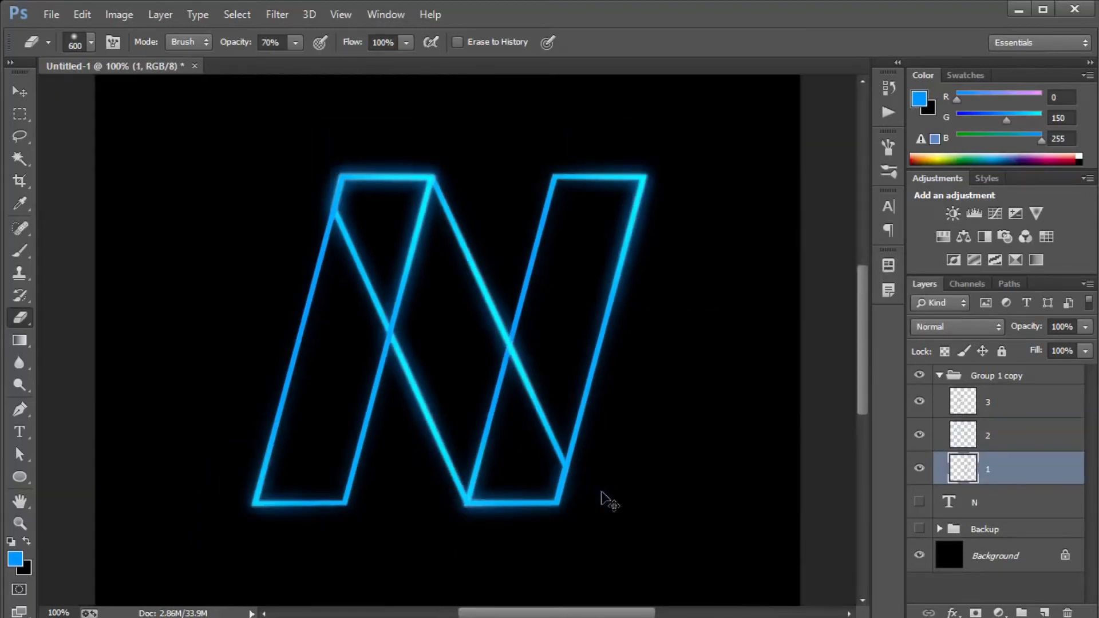
{"action": "left_click_drag", "start_coordinate": [594, 478], "coordinate": [584, 437]}
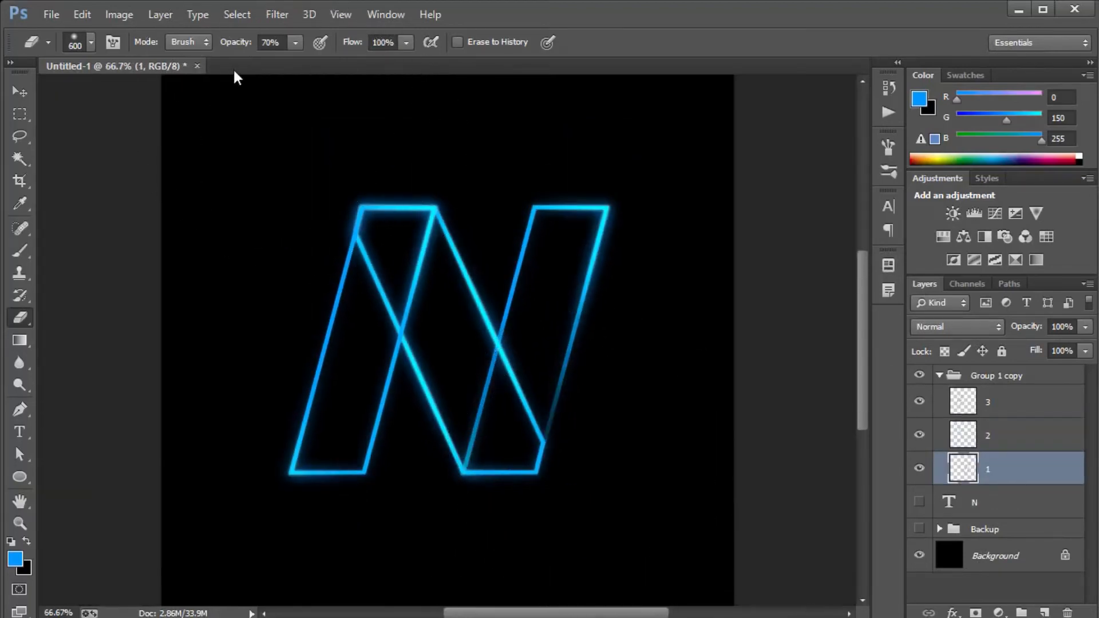
{"action": "left_click", "coordinate": [591, 468]}
Undo the erasing on layer 1 and merge group 1 into a single layer again.
{"action": "key", "text": "ctrl+z"}
{"action": "key", "text": "ctrl+alt+z"}
{"action": "key", "text": "ctrl+alt+z"}
{"action": "key", "text": "ctrl+alt+z"}
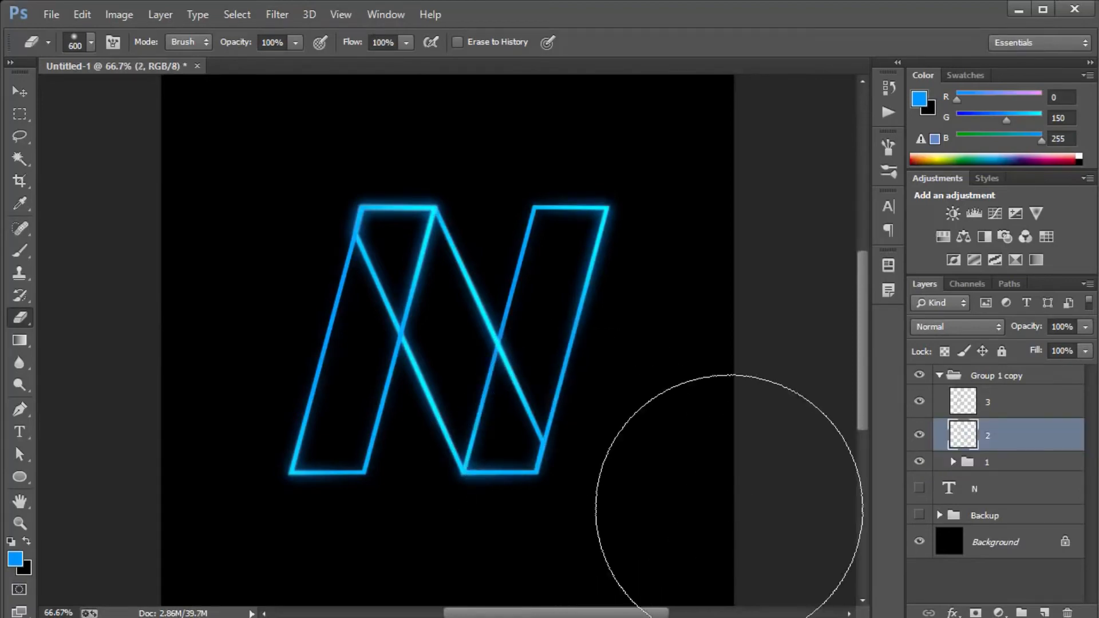
{"action": "left_click", "coordinate": [957, 464]}
{"action": "key", "text": "ctrl+e"}
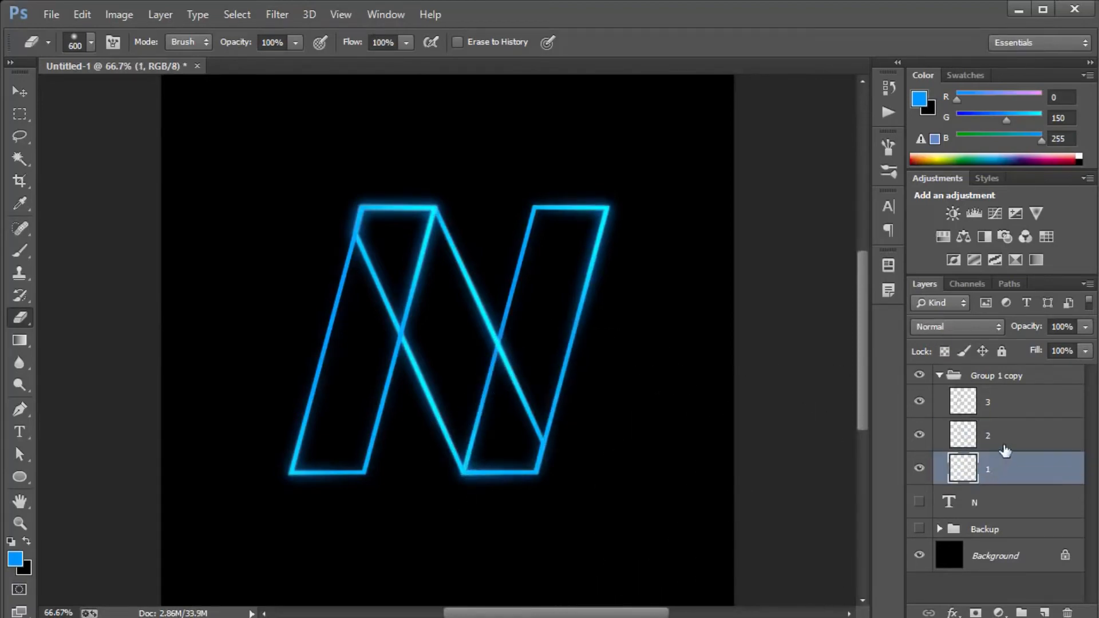
Fade out the diagonal's lower end on layer 2 where it meets the right stem, using the 600 px eraser at 100% opacity.
{"action": "left_click", "coordinate": [1002, 446]}
{"action": "left_click", "coordinate": [566, 459]}
{"action": "key", "text": "ctrl+z"}
{"action": "left_click", "coordinate": [621, 479]}
{"action": "left_click", "coordinate": [615, 486]}
{"action": "left_click", "coordinate": [617, 486]}
{"action": "mouse_move", "coordinate": [617, 485]}
{"action": "left_mouse_down"}
{"action": "mouse_move", "coordinate": [626, 388]}
{"action": "mouse_move", "coordinate": [639, 418]}
{"action": "mouse_move", "coordinate": [656, 304]}
{"action": "mouse_move", "coordinate": [646, 385]}
{"action": "mouse_move", "coordinate": [653, 397]}
{"action": "mouse_move", "coordinate": [654, 328]}
{"action": "mouse_move", "coordinate": [664, 403]}
{"action": "mouse_move", "coordinate": [643, 423]}
{"action": "mouse_move", "coordinate": [606, 519]}
{"action": "mouse_move", "coordinate": [625, 453]}
{"action": "mouse_move", "coordinate": [597, 526]}
{"action": "mouse_move", "coordinate": [623, 425]}
{"action": "left_mouse_up"}
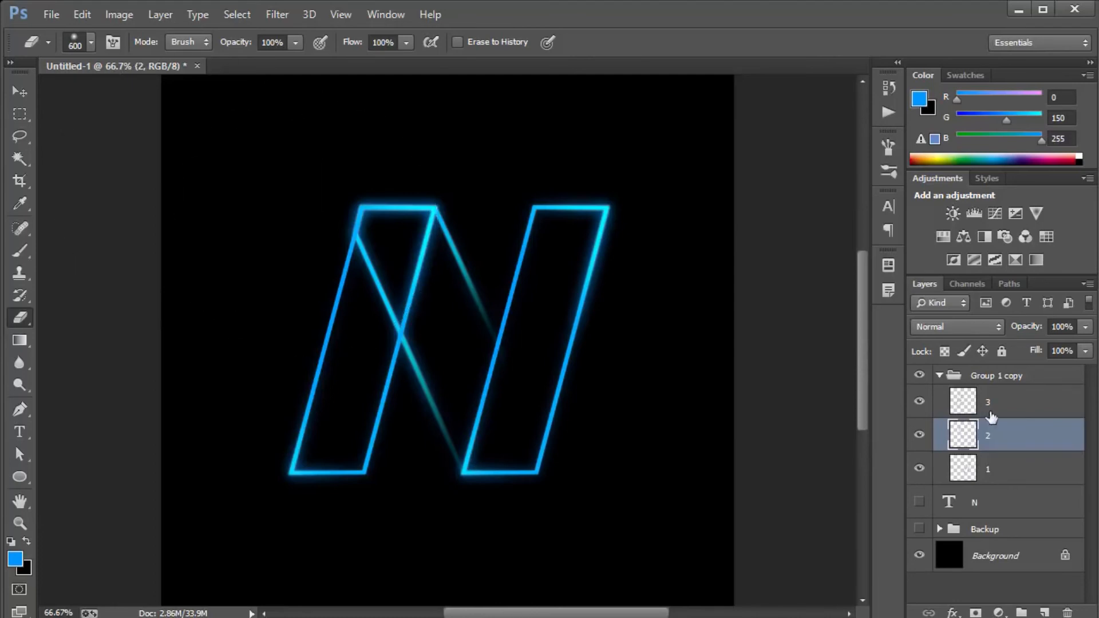
Fade out the upper part of the left stem on layer 3 where the diagonal crosses it, using the same large eraser.
{"action": "left_click", "coordinate": [1023, 408]}
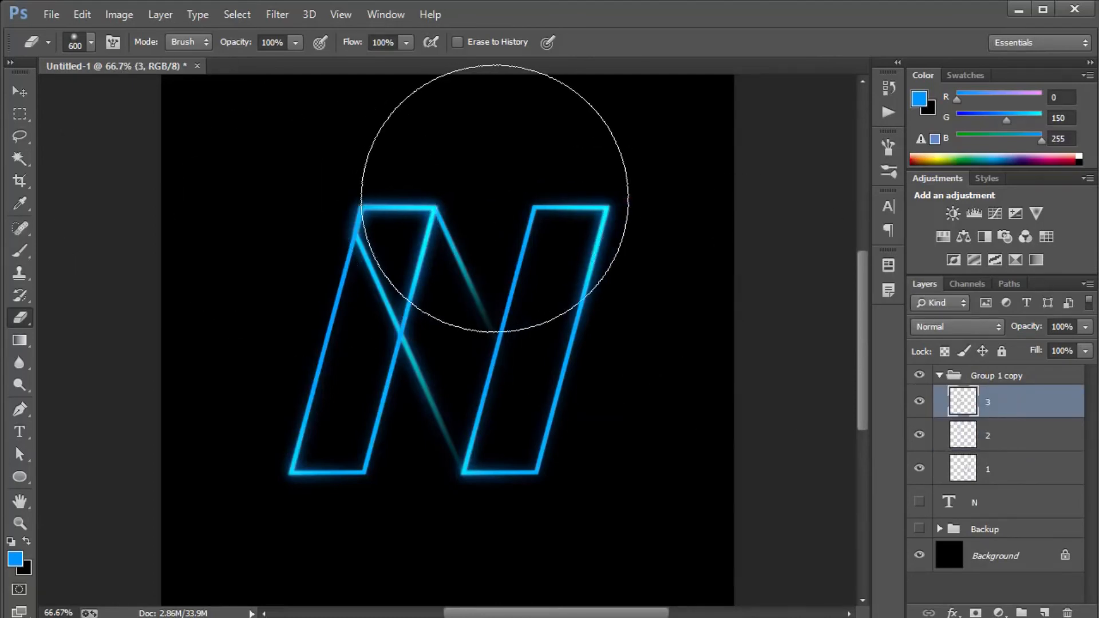
{"action": "left_click", "coordinate": [502, 207]}
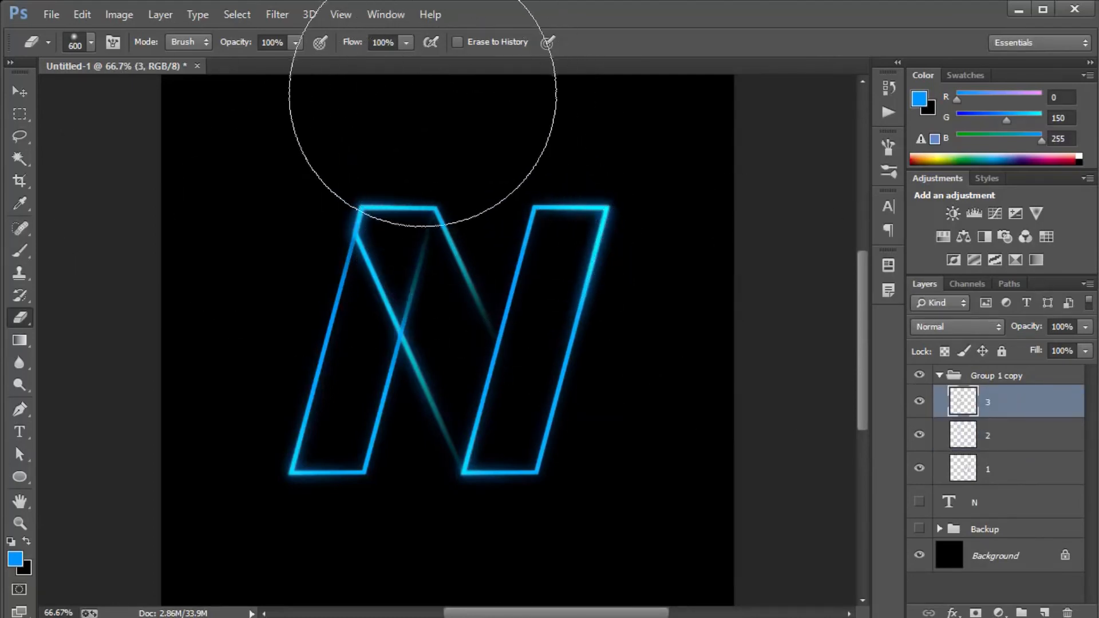
{"action": "mouse_move", "coordinate": [491, 215]}
{"action": "left_mouse_down"}
{"action": "mouse_move", "coordinate": [522, 293]}
{"action": "mouse_move", "coordinate": [530, 258]}
{"action": "mouse_move", "coordinate": [499, 200]}
{"action": "mouse_move", "coordinate": [501, 214]}
{"action": "left_mouse_up"}
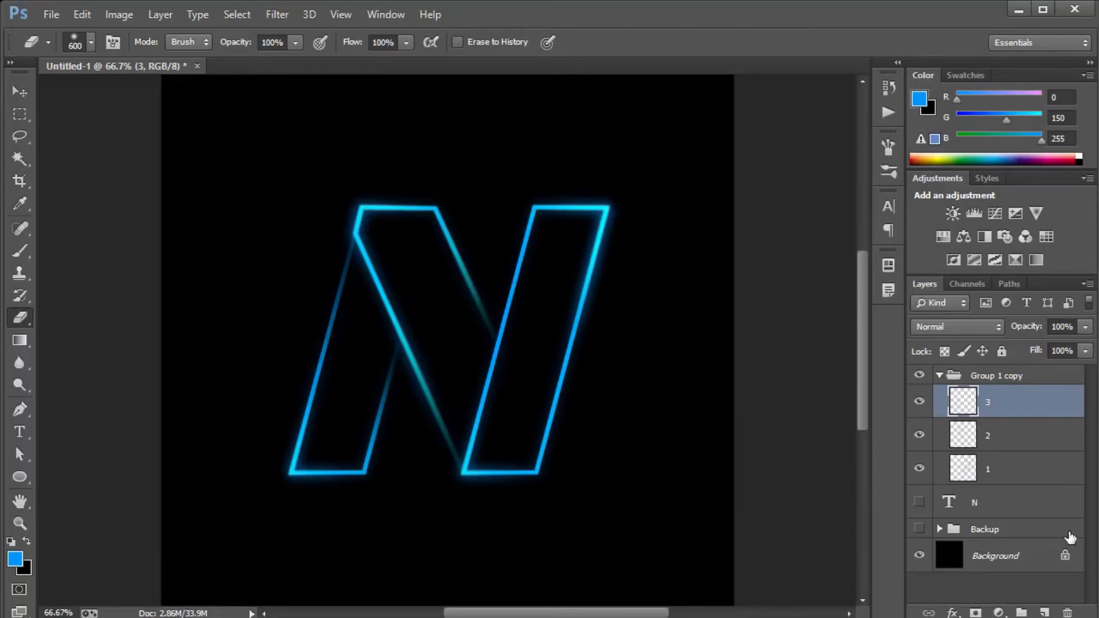
Collapse Group 1 copy and duplicate it.
{"action": "left_click", "coordinate": [939, 376]}
{"action": "key", "text": "ctrl+j"}
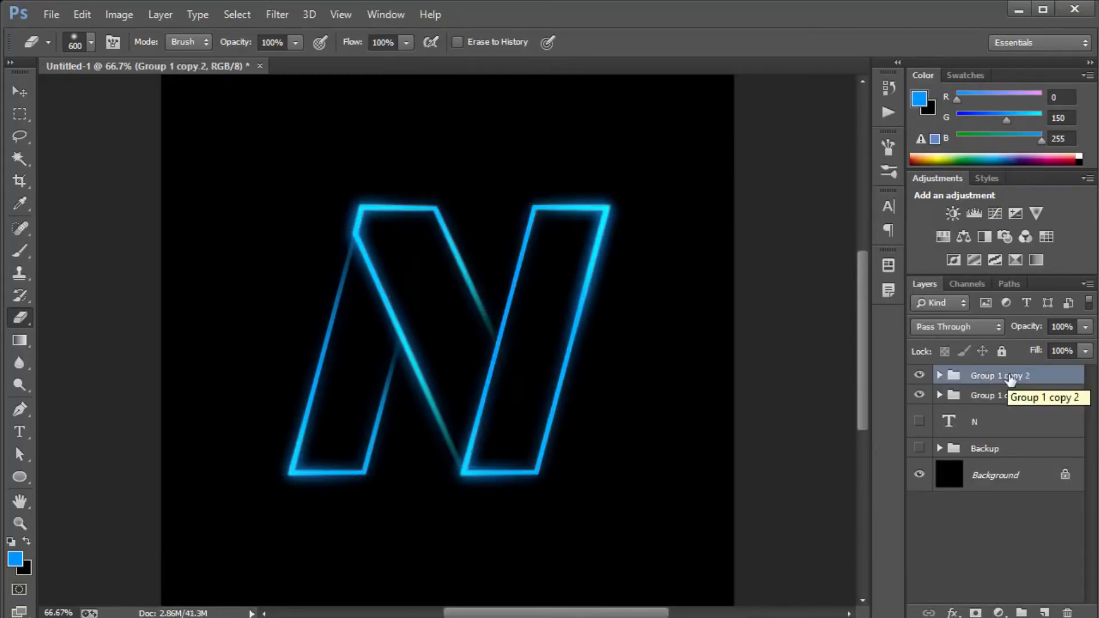
{"action": "double_click", "coordinate": [1062, 382]}
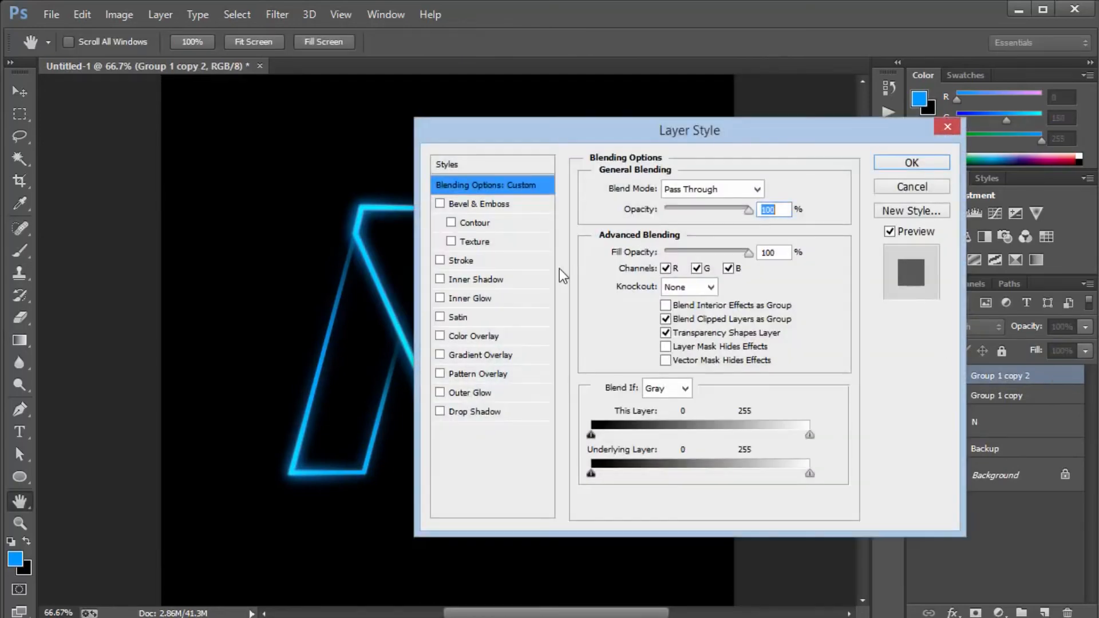
{"action": "left_click", "coordinate": [477, 339]}
{"action": "left_click_drag", "start_coordinate": [623, 133], "coordinate": [700, 131]}
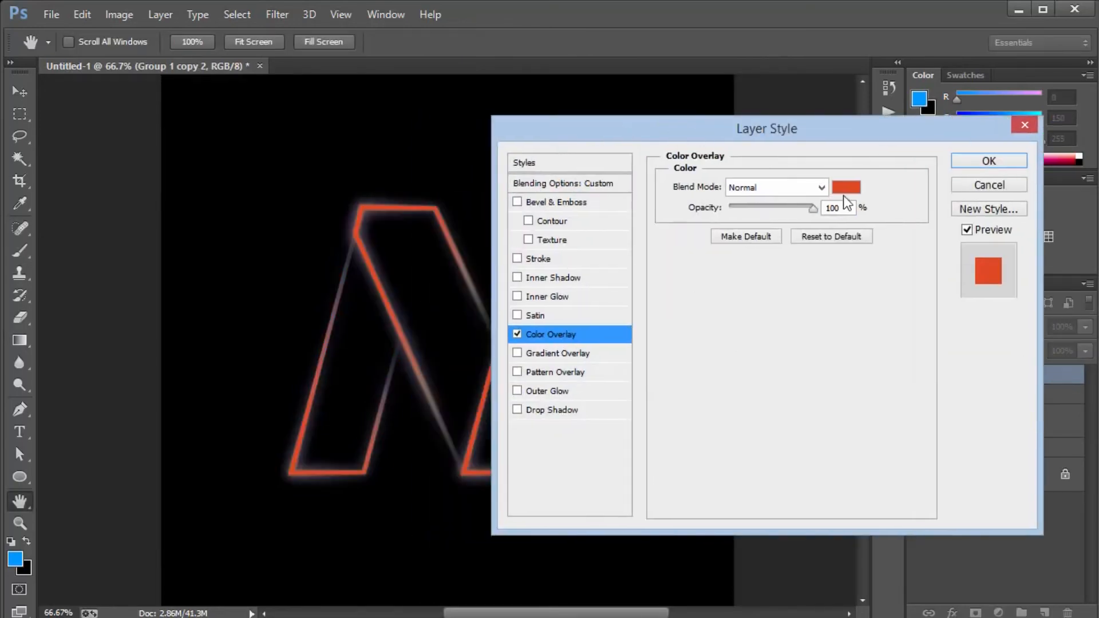
{"action": "left_click", "coordinate": [995, 186]}
Hide Group 1 copy and recolour Group 1 copy 2 with a bright yellow Color Overlay at 100% opacity.
{"action": "left_click", "coordinate": [919, 395]}
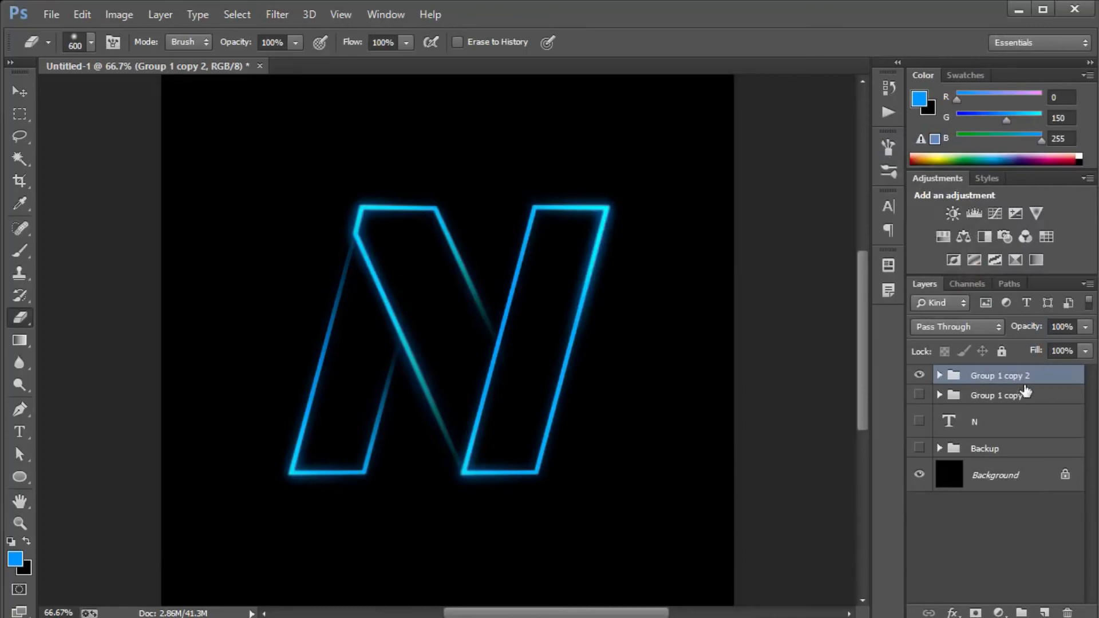
{"action": "double_click", "coordinate": [1056, 382]}
{"action": "left_click", "coordinate": [566, 334]}
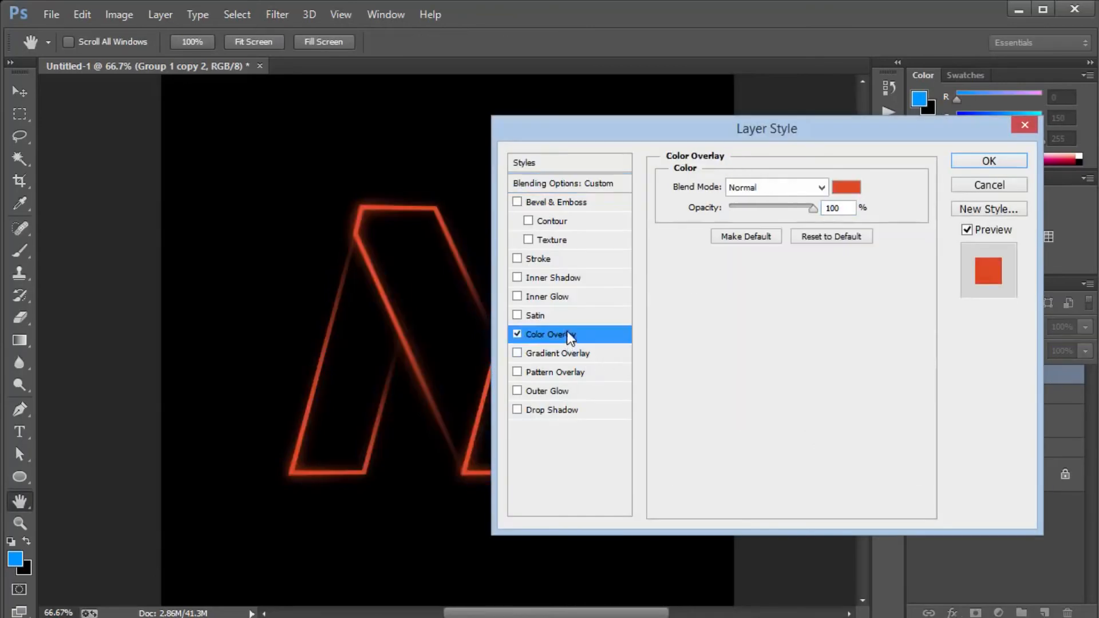
{"action": "left_click", "coordinate": [847, 189]}
{"action": "left_click", "coordinate": [999, 381]}
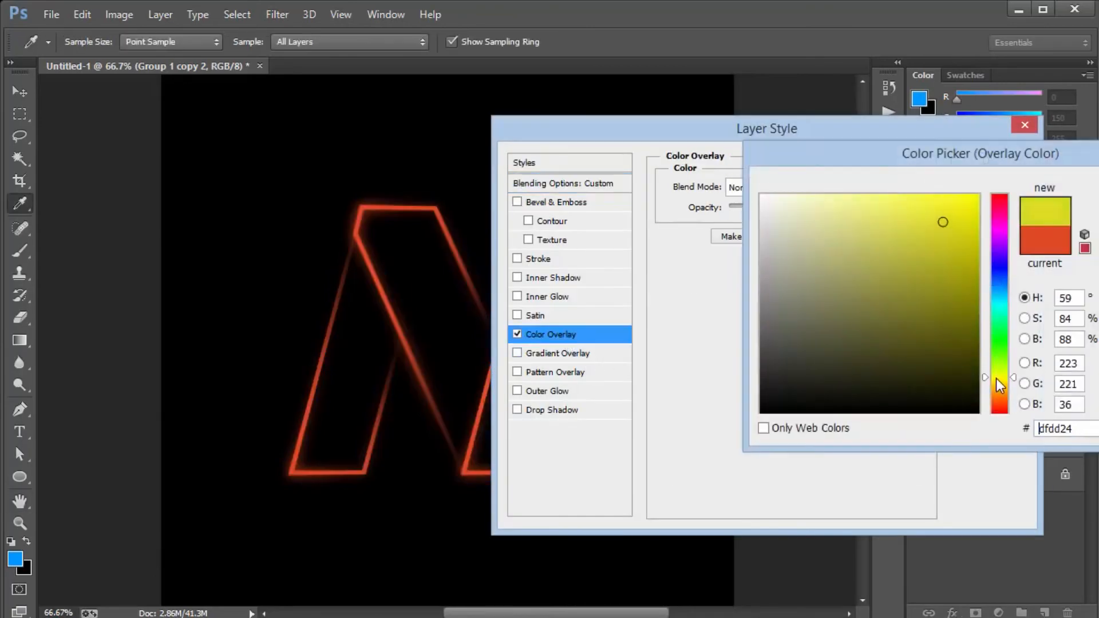
{"action": "left_click", "coordinate": [977, 196]}
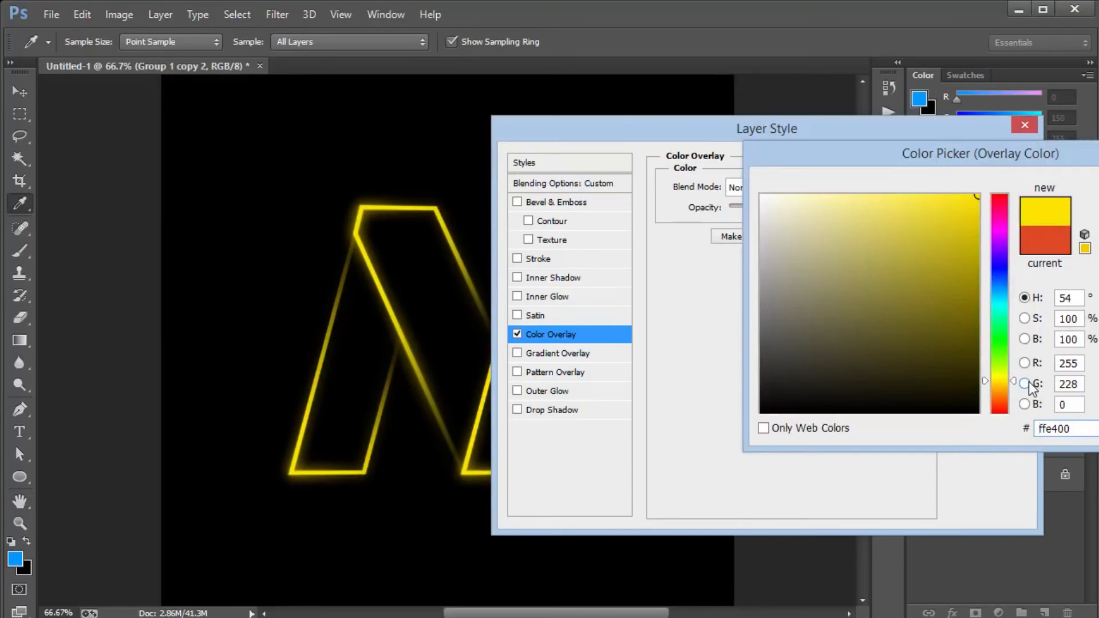
{"action": "key", "text": "Return"}
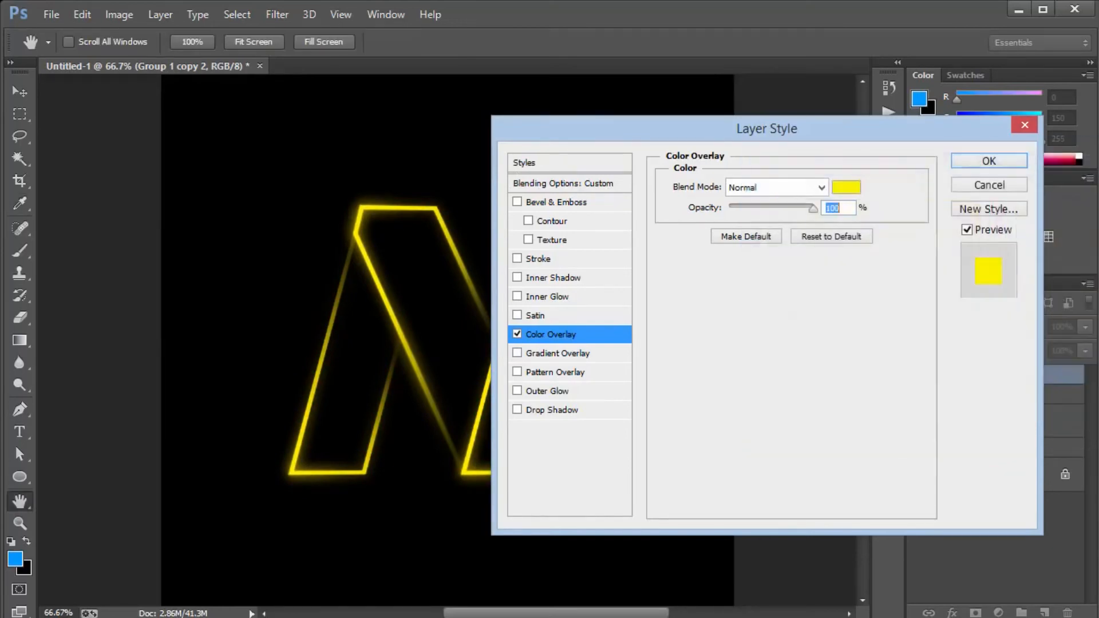
{"action": "left_click", "coordinate": [993, 162]}
Show Group 1 copy again and shift the yellow Group 1 copy 2 about 35 px left and 35 px up.
{"action": "left_click", "coordinate": [920, 428]}
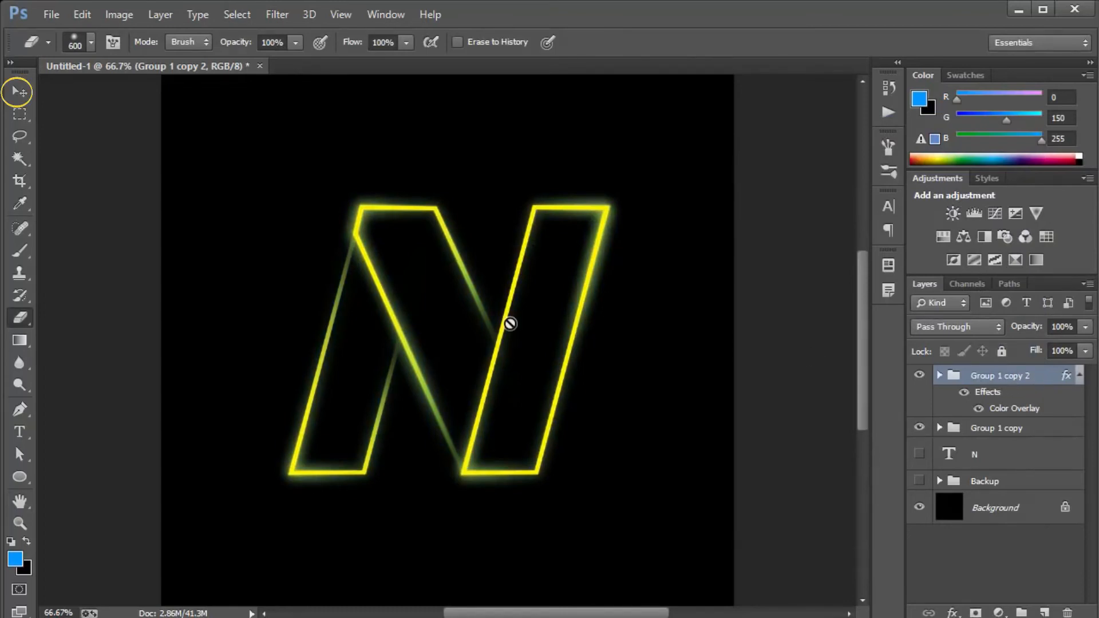
{"action": "key", "text": "v"}
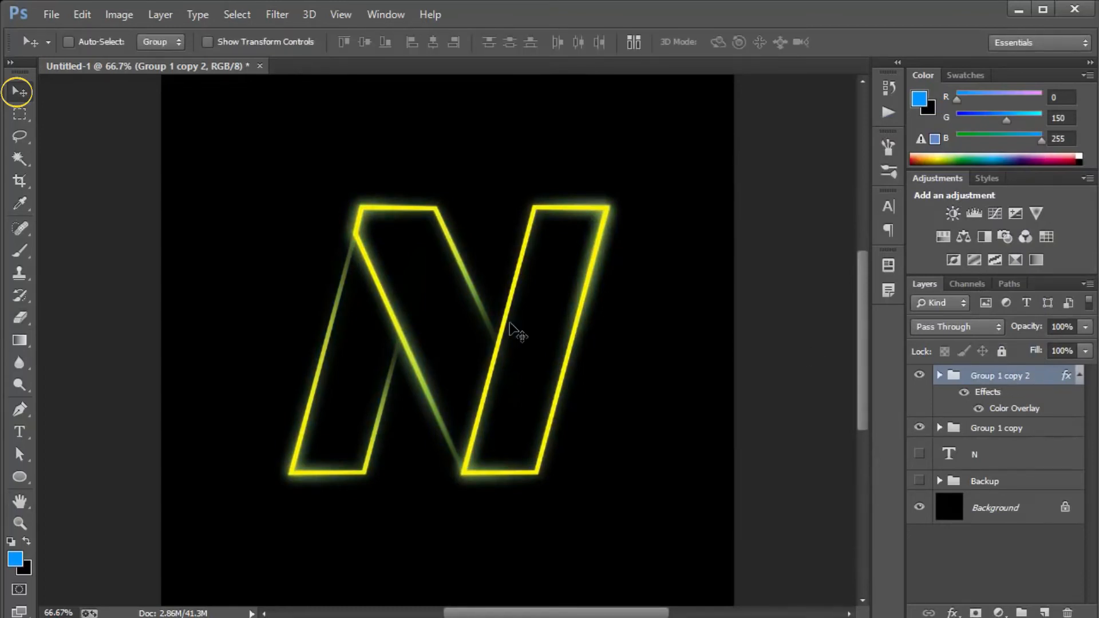
{"action": "key", "text": "shift+Left"}
{"action": "key", "text": "shift+Left"}
{"action": "key", "text": "shift+Left"}
{"action": "key", "text": "shift+Left"}
{"action": "key", "text": "shift+Left"}
{"action": "key", "text": "shift+Up"}
{"action": "key", "text": "shift+Up"}
{"action": "key", "text": "shift+Up"}
{"action": "key", "text": "shift+Up"}
{"action": "key", "text": "shift+Up"}
{"action": "key", "text": "shift+Up"}
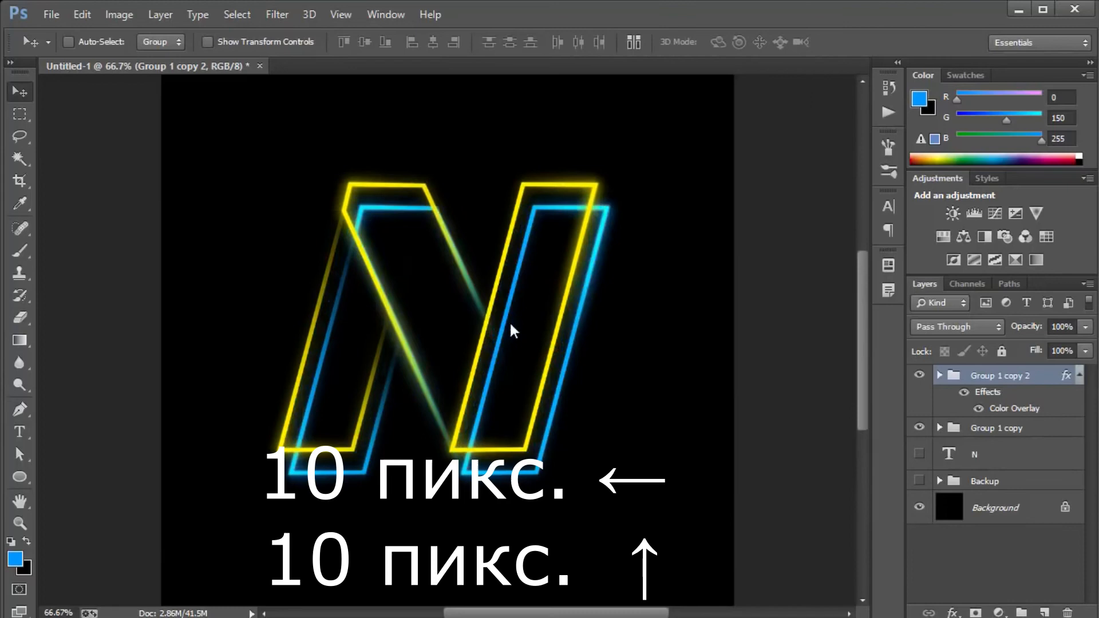
{"action": "key", "text": "shift+Left"}
{"action": "key", "text": "Left"}
{"action": "key", "text": "Left"}
{"action": "key", "text": "Up"}
{"action": "key", "text": "Up"}
{"action": "key", "text": "Up"}
{"action": "key", "text": "Up"}
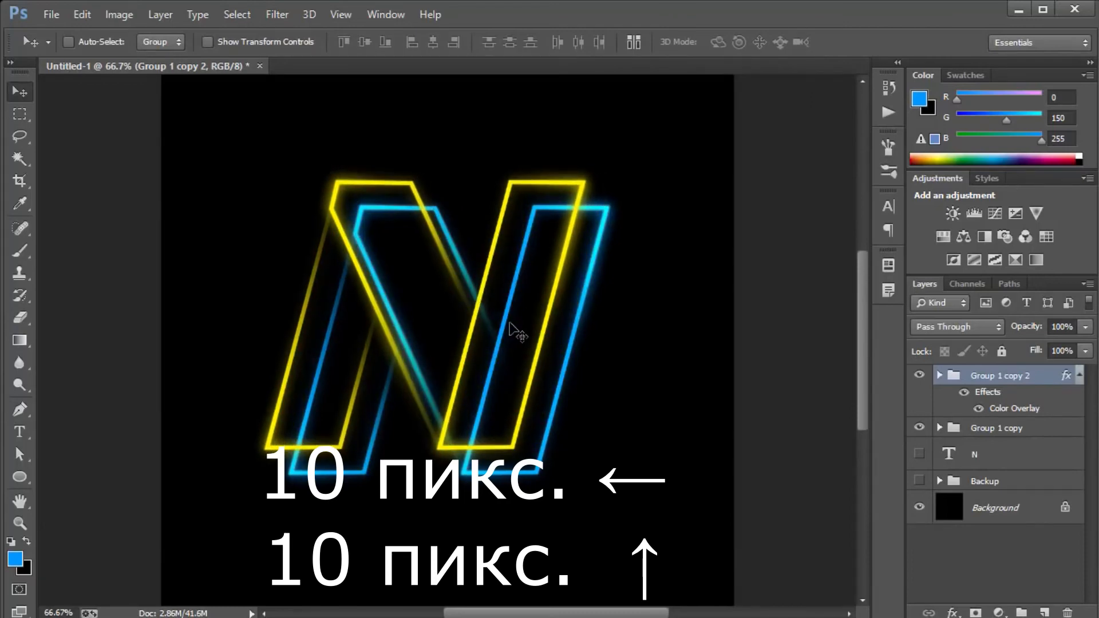
Lower the yellow group and fine-tune it to about 37 px left of and 20 px above the blue letter.
{"action": "key", "text": "shift+Down"}
{"action": "key", "text": "shift+Down"}
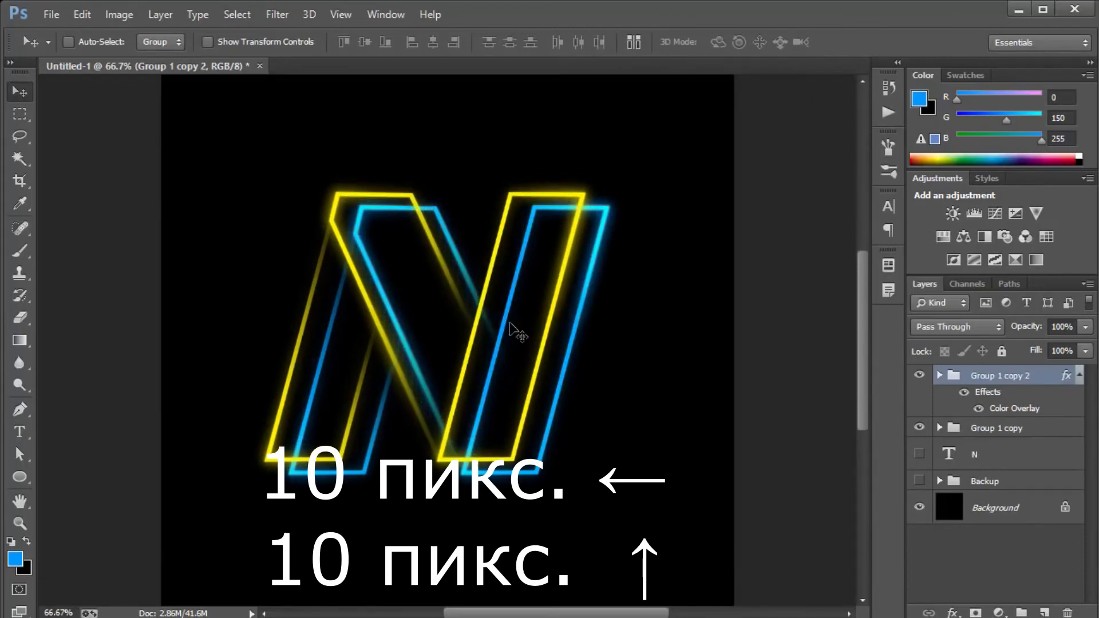
{"action": "key", "text": "Left"}
{"action": "key", "text": "Left"}
{"action": "key", "text": "Up"}
{"action": "key", "text": "Up"}
{"action": "key", "text": "Left"}
{"action": "key", "text": "Left"}
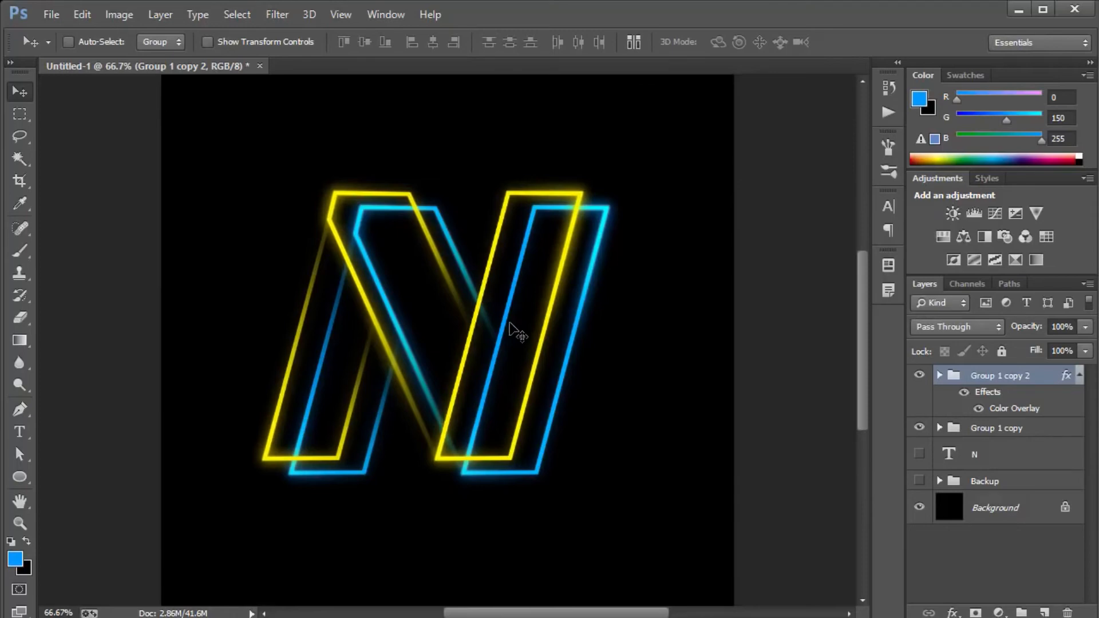
Expand Group 1 copy 2 and switch its layers' visibility off and on to identify which stroke each holds.
{"action": "key", "text": "ctrl+plus"}
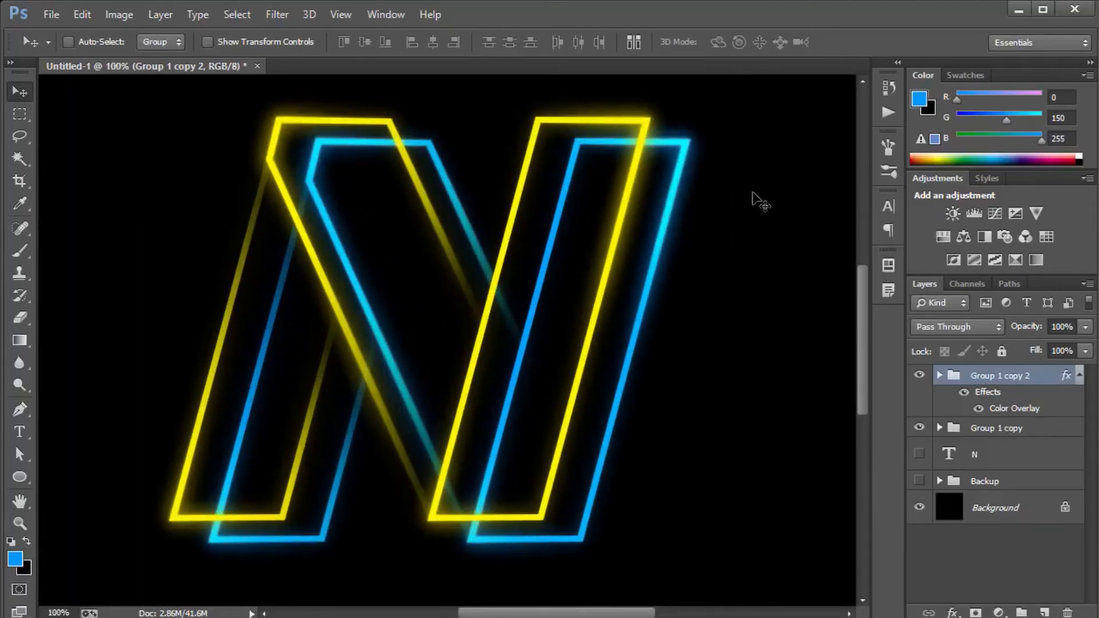
{"action": "left_click", "coordinate": [939, 376]}
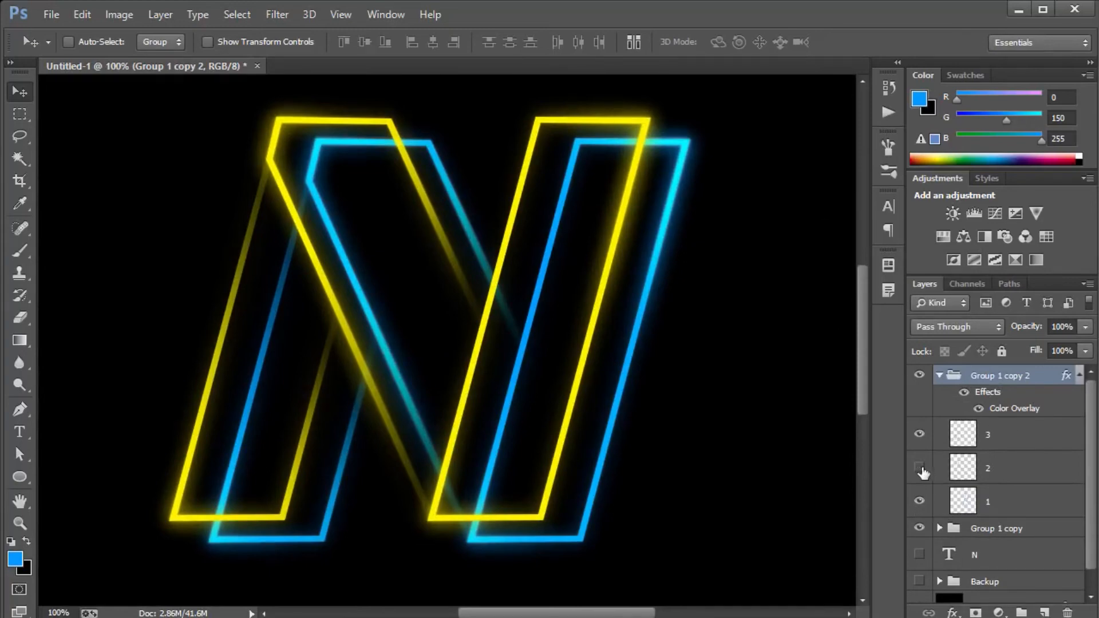
{"action": "left_click", "coordinate": [920, 468]}
{"action": "left_click", "coordinate": [919, 434]}
{"action": "left_click", "coordinate": [920, 434]}
{"action": "left_click", "coordinate": [920, 468]}
{"action": "left_click", "coordinate": [919, 502]}
{"action": "left_click", "coordinate": [920, 501]}
Fade the yellow right stem's upper-right corner and lower edge on layer 1 of Group 1 copy 2 with a 200 px eraser.
{"action": "key", "text": "e"}
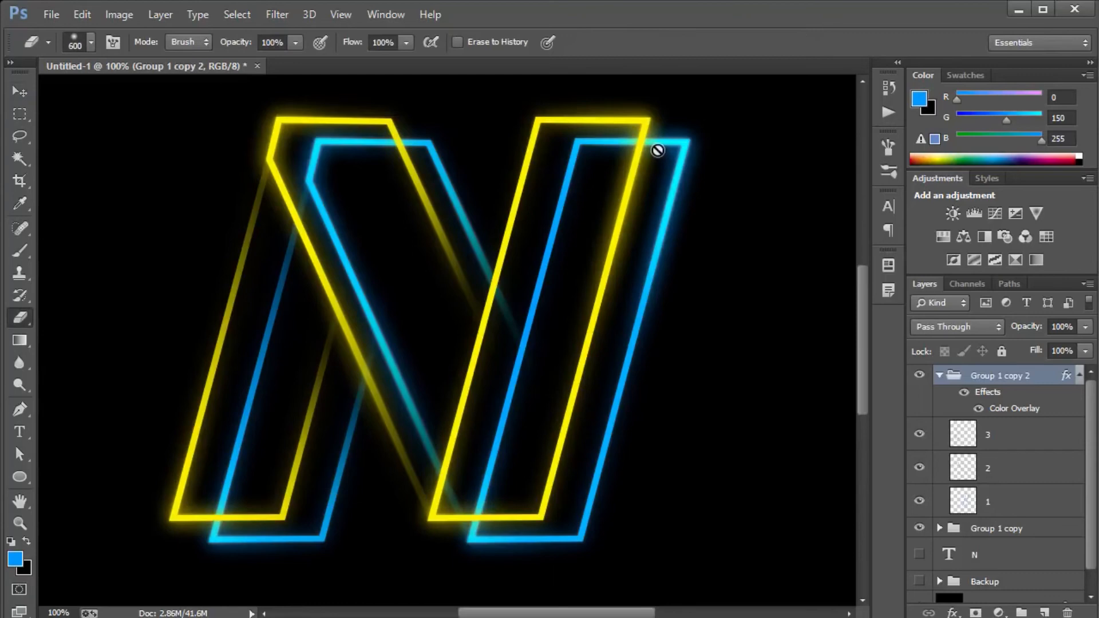
{"action": "left_click", "coordinate": [1030, 504]}
{"action": "key", "text": "bracketleft"}
{"action": "key", "text": "bracketleft"}
{"action": "key", "text": "bracketleft"}
{"action": "key", "text": "bracketleft"}
{"action": "key", "text": "bracketleft"}
{"action": "mouse_move", "coordinate": [694, 118]}
{"action": "left_mouse_down"}
{"action": "mouse_move", "coordinate": [668, 110]}
{"action": "mouse_move", "coordinate": [675, 118]}
{"action": "mouse_move", "coordinate": [680, 107]}
{"action": "mouse_move", "coordinate": [653, 81]}
{"action": "mouse_move", "coordinate": [641, 95]}
{"action": "left_mouse_up"}
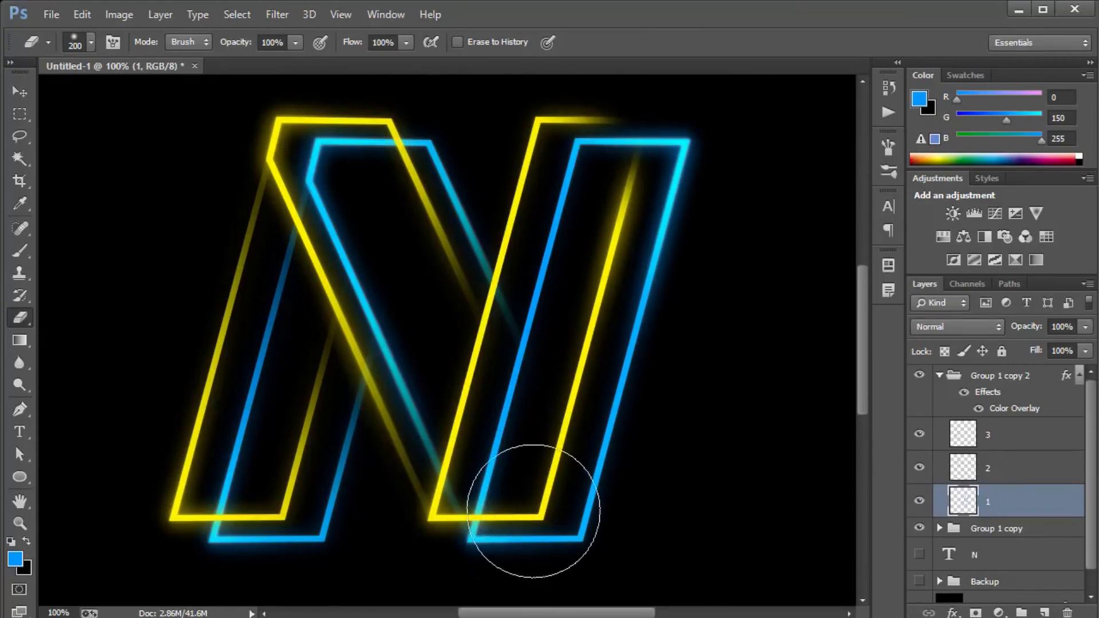
{"action": "left_click", "coordinate": [485, 550]}
{"action": "left_click_drag", "start_coordinate": [505, 549], "coordinate": [507, 532]}
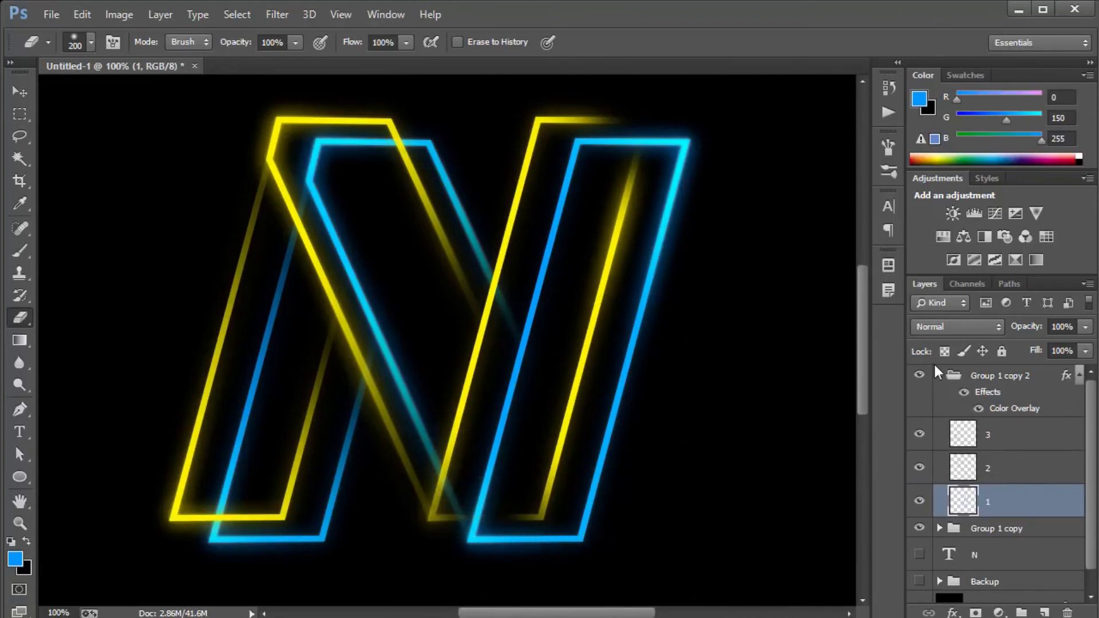
{"action": "left_click", "coordinate": [1003, 450]}
{"action": "left_click", "coordinate": [1014, 475]}
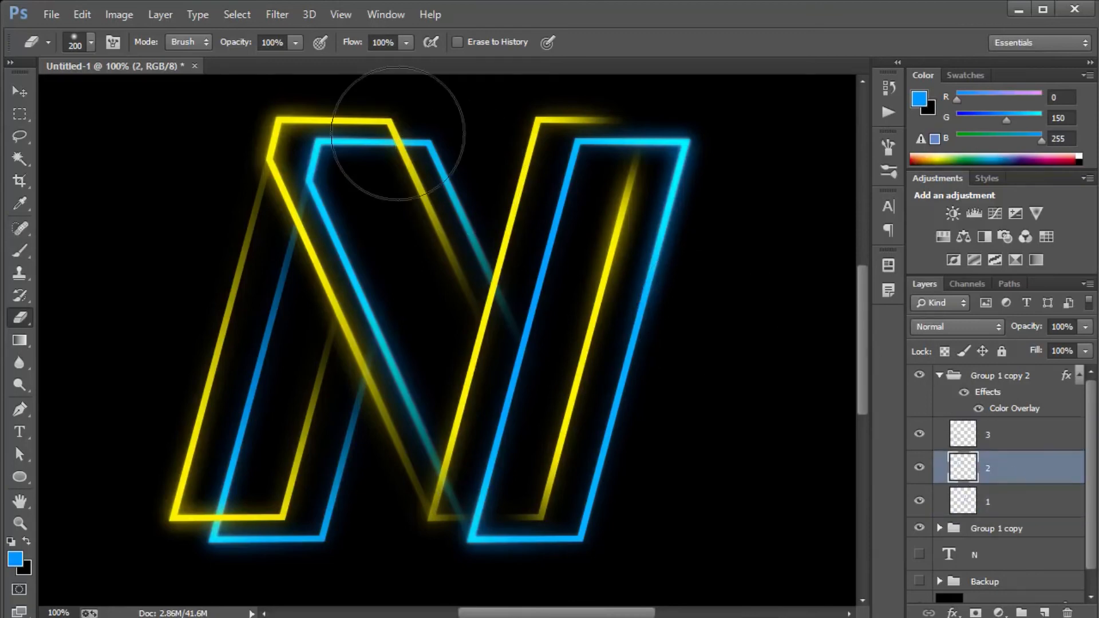
{"action": "left_click_drag", "start_coordinate": [419, 138], "coordinate": [418, 124]}
{"action": "key", "text": "ctrl+alt+z"}
{"action": "key", "text": "ctrl+alt+z"}
{"action": "key", "text": "alt+bracketleft"}
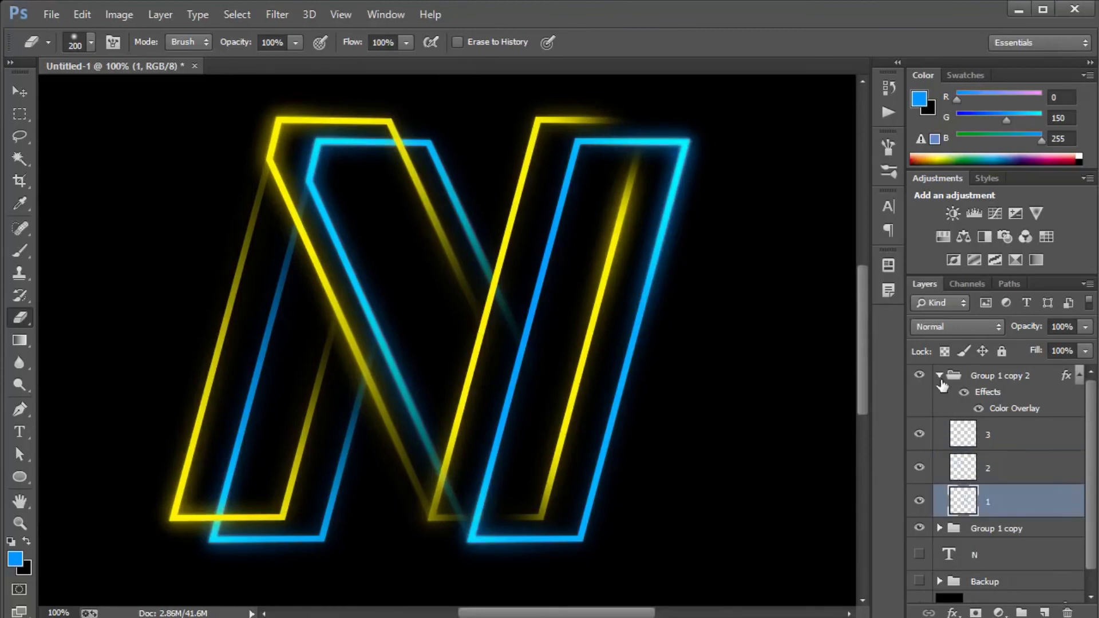
Fade the upper-right corner of the blue diagonal on layer 2 of Group 1 copy where the yellow outline crosses it.
{"action": "left_click", "coordinate": [940, 376]}
{"action": "left_click", "coordinate": [941, 429]}
{"action": "left_click", "coordinate": [987, 491]}
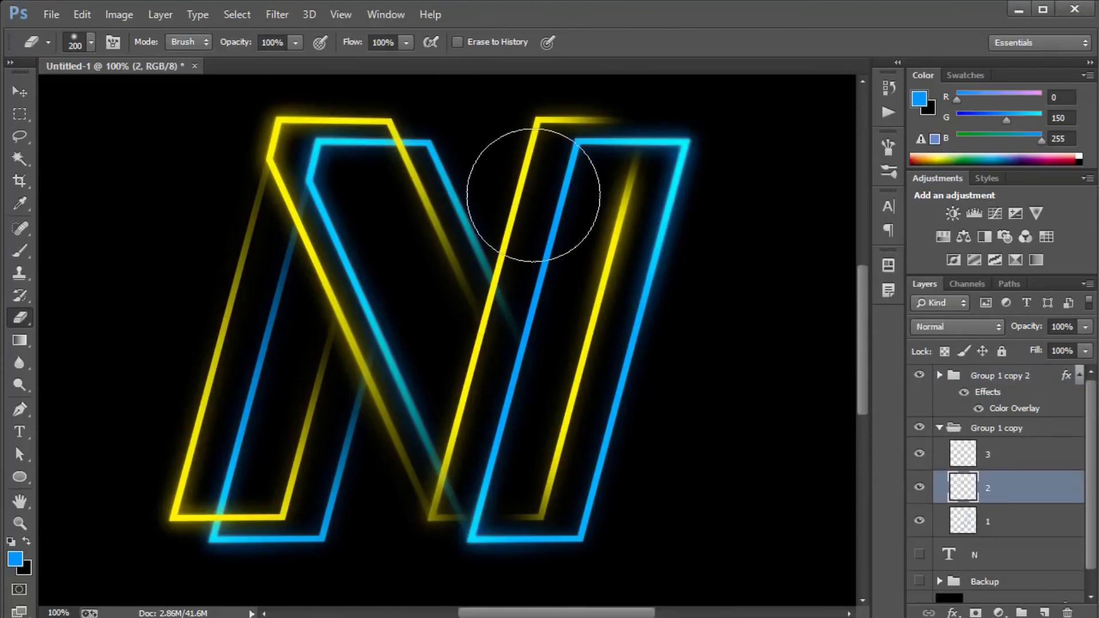
{"action": "left_click", "coordinate": [418, 136]}
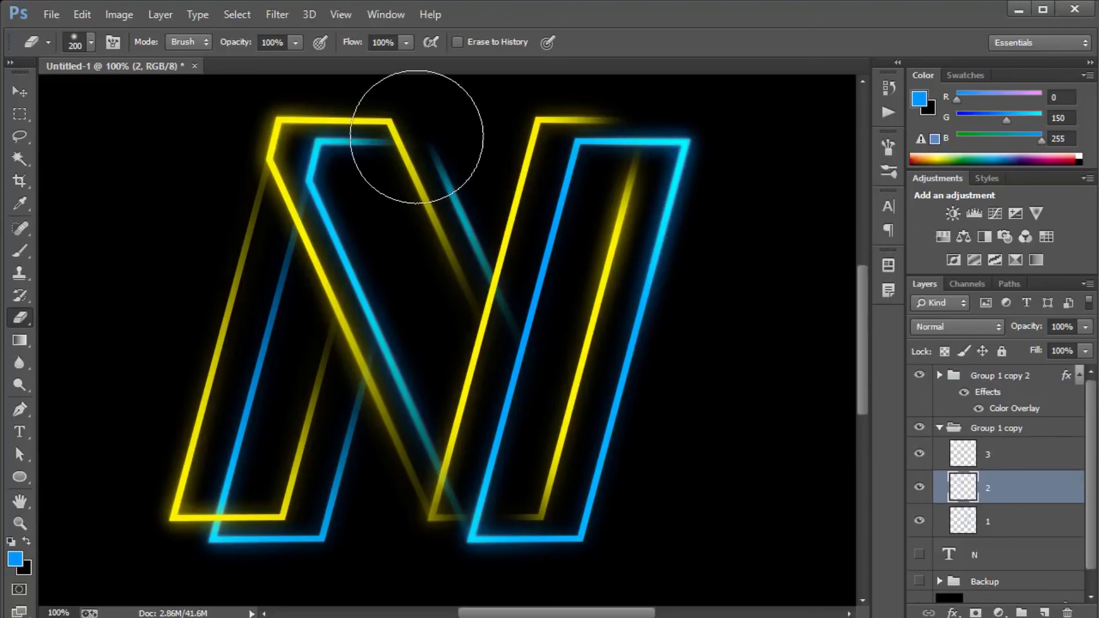
{"action": "key", "text": "ctrl+z"}
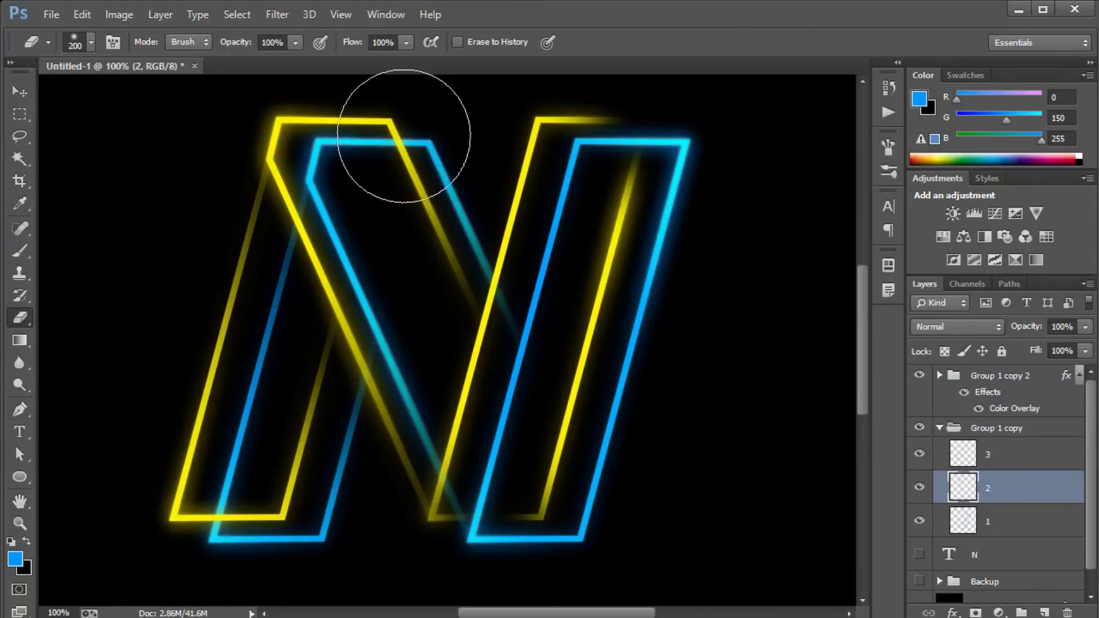
{"action": "left_click", "coordinate": [401, 136]}
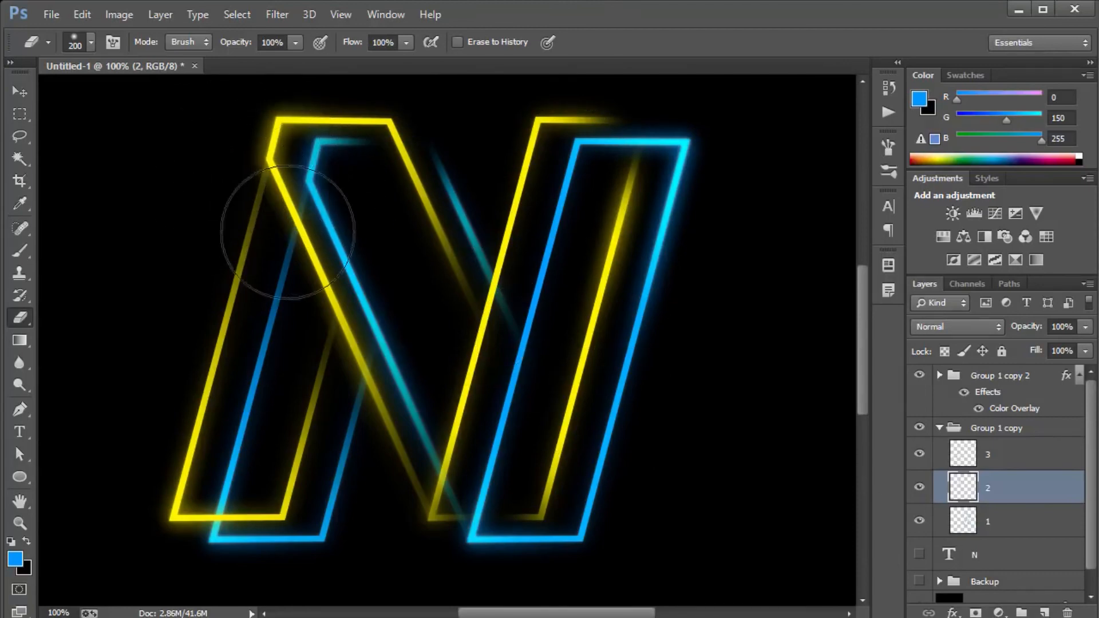
{"action": "left_click", "coordinate": [940, 429]}
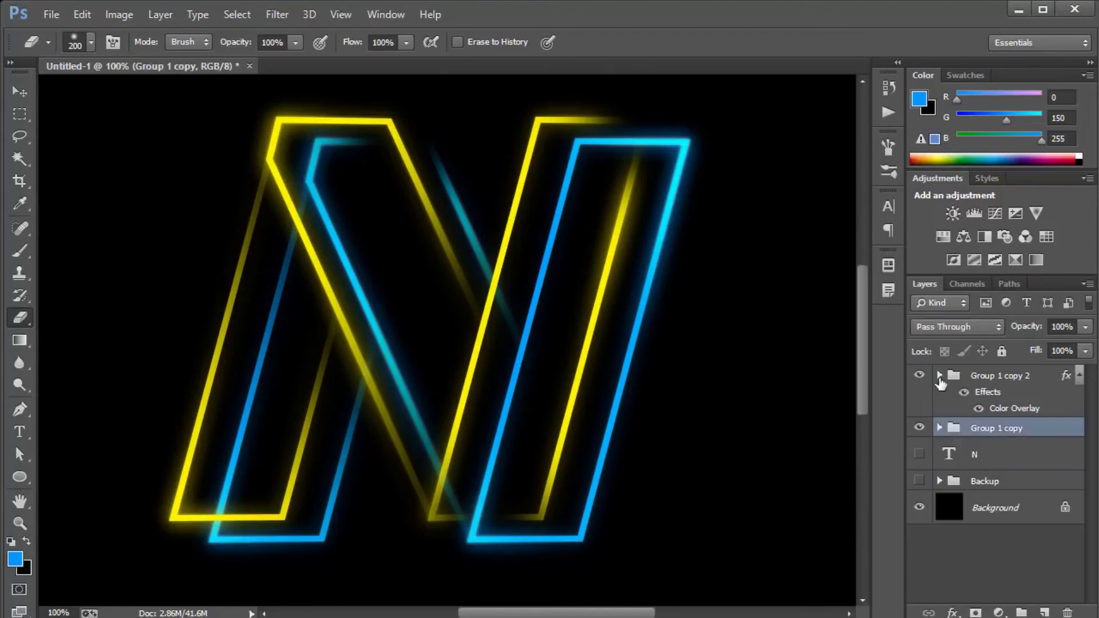
Fade the lower-left corner of the blue left stem on layer 3 of Group 1 copy with the same eraser.
{"action": "left_click", "coordinate": [940, 376]}
{"action": "left_click", "coordinate": [939, 376]}
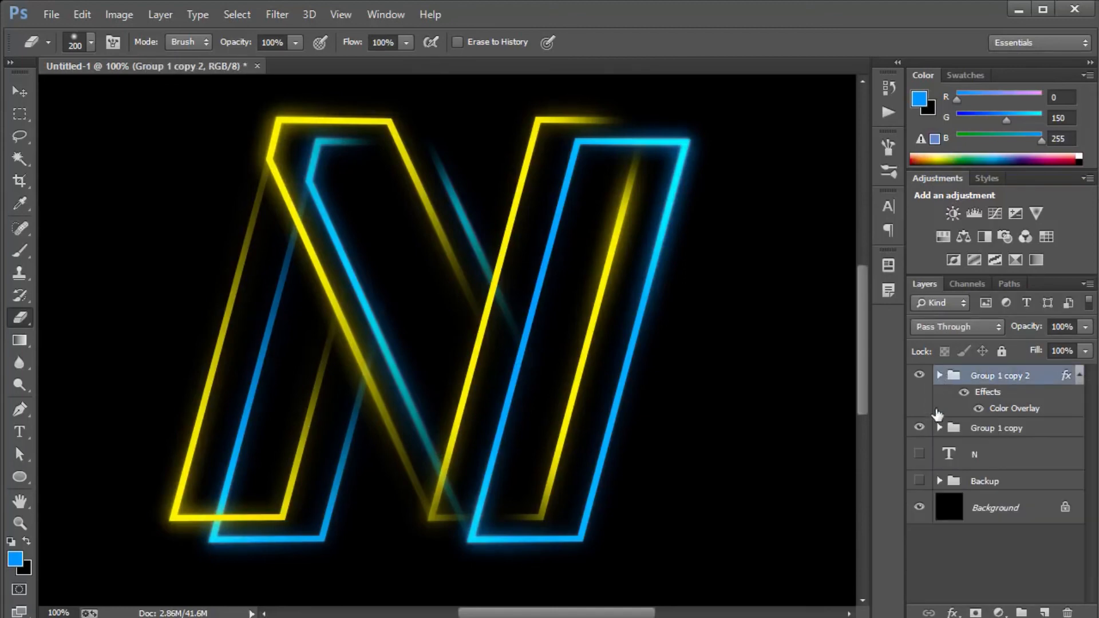
{"action": "left_click", "coordinate": [940, 430]}
{"action": "left_click", "coordinate": [994, 459]}
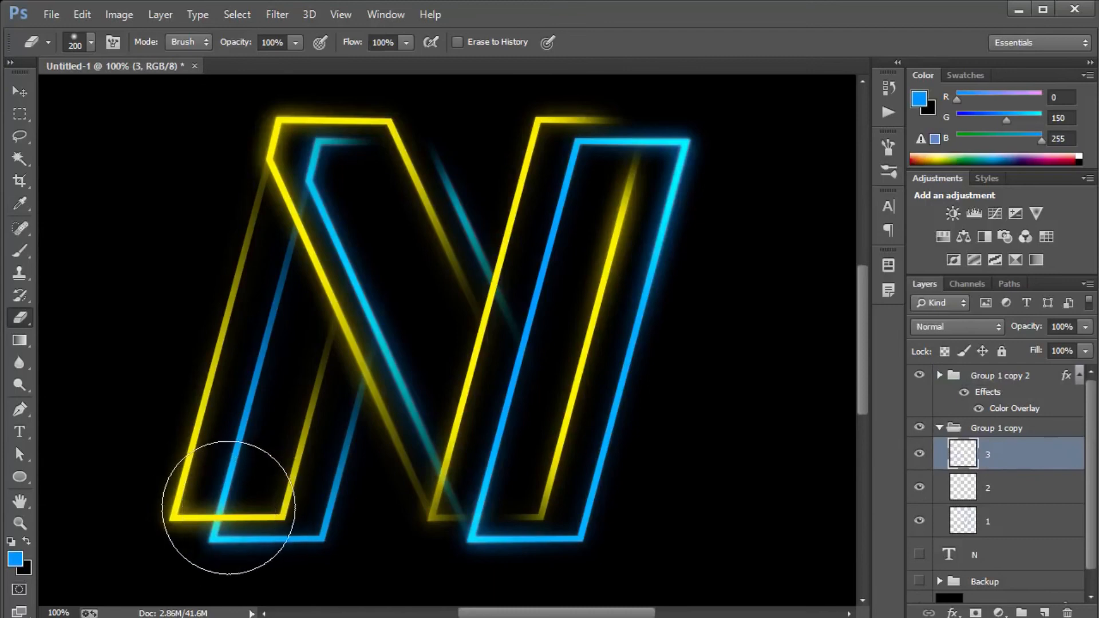
{"action": "mouse_move", "coordinate": [216, 503]}
{"action": "left_mouse_down"}
{"action": "mouse_move", "coordinate": [232, 511]}
{"action": "mouse_move", "coordinate": [221, 491]}
{"action": "mouse_move", "coordinate": [199, 508]}
{"action": "left_mouse_up"}
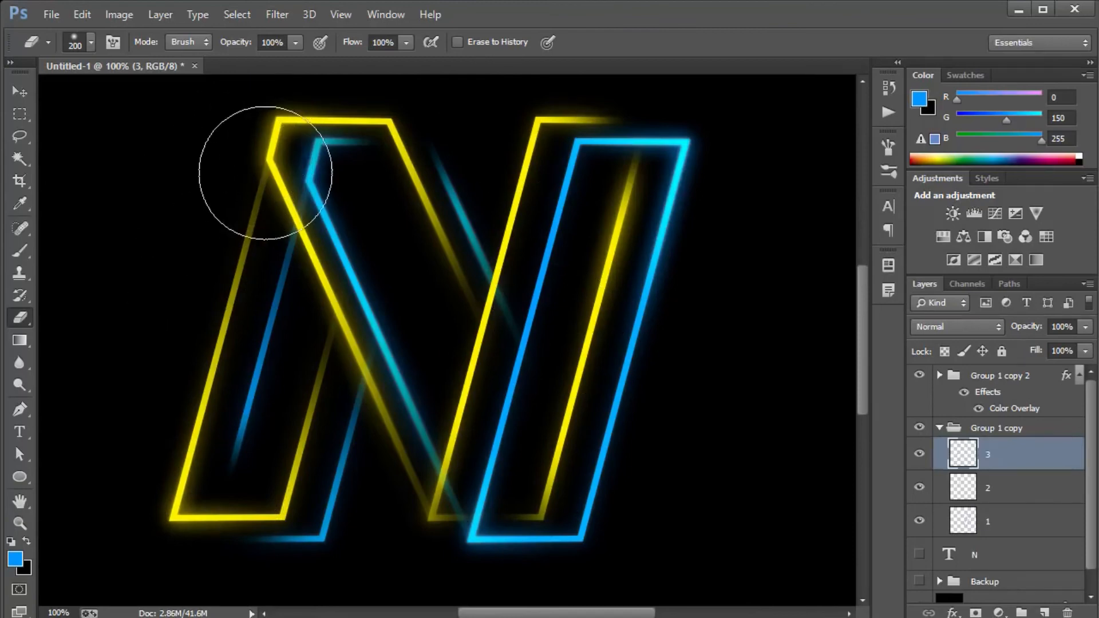
Fade the upper end of the yellow left stem on layer 3 of Group 1 copy 2.
{"action": "left_click", "coordinate": [1014, 494]}
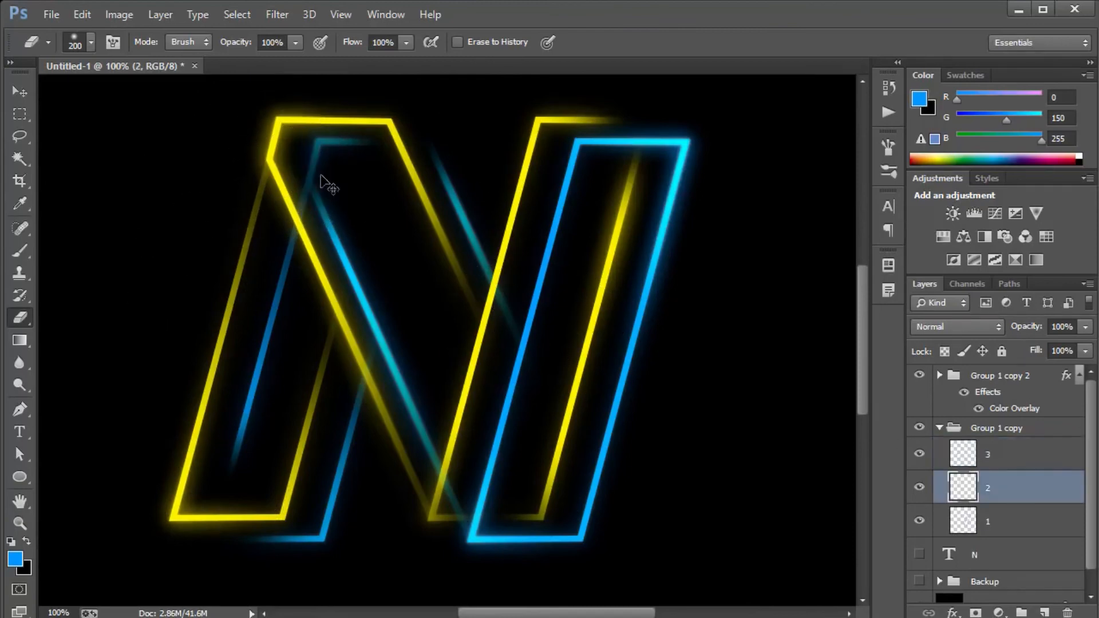
{"action": "left_click", "coordinate": [983, 380]}
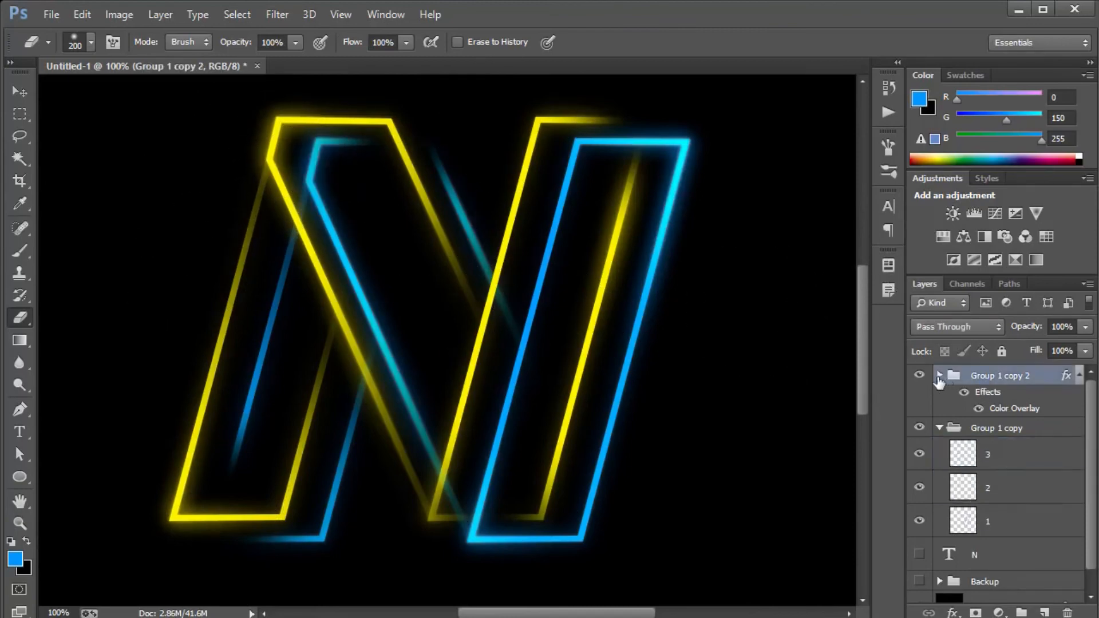
{"action": "left_click", "coordinate": [940, 377]}
{"action": "left_click", "coordinate": [987, 469]}
{"action": "left_click_drag", "start_coordinate": [294, 168], "coordinate": [380, 181]}
{"action": "left_click", "coordinate": [1022, 433]}
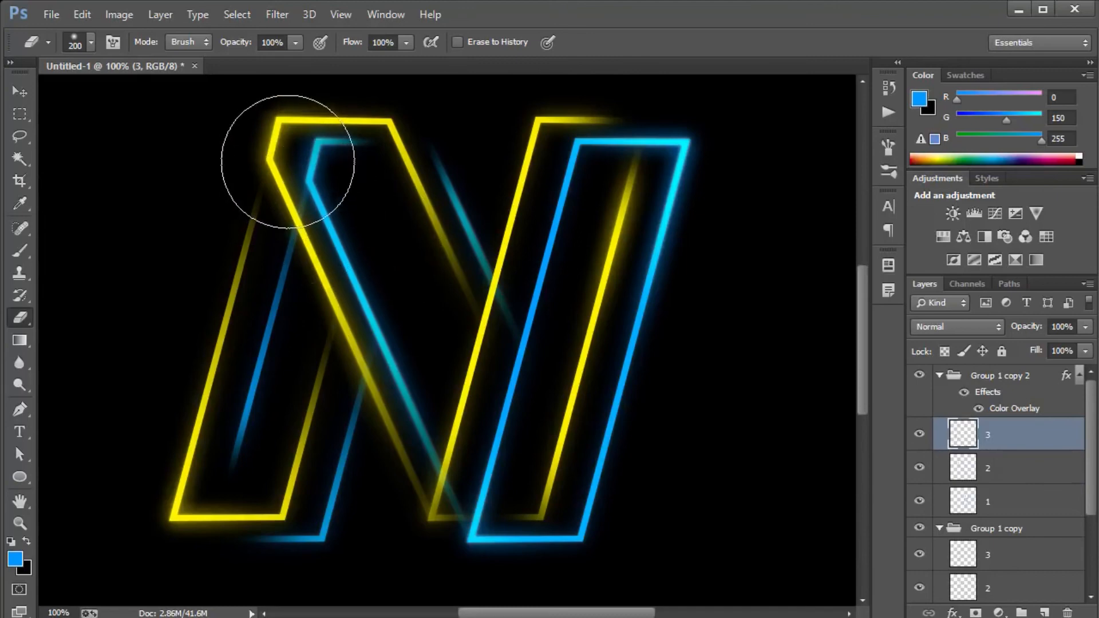
Fade the lower end of the blue diagonal on layer 2 of Group 1 copy with the 200 px eraser.
{"action": "key", "text": "ctrl+0"}
{"action": "key", "text": "v"}
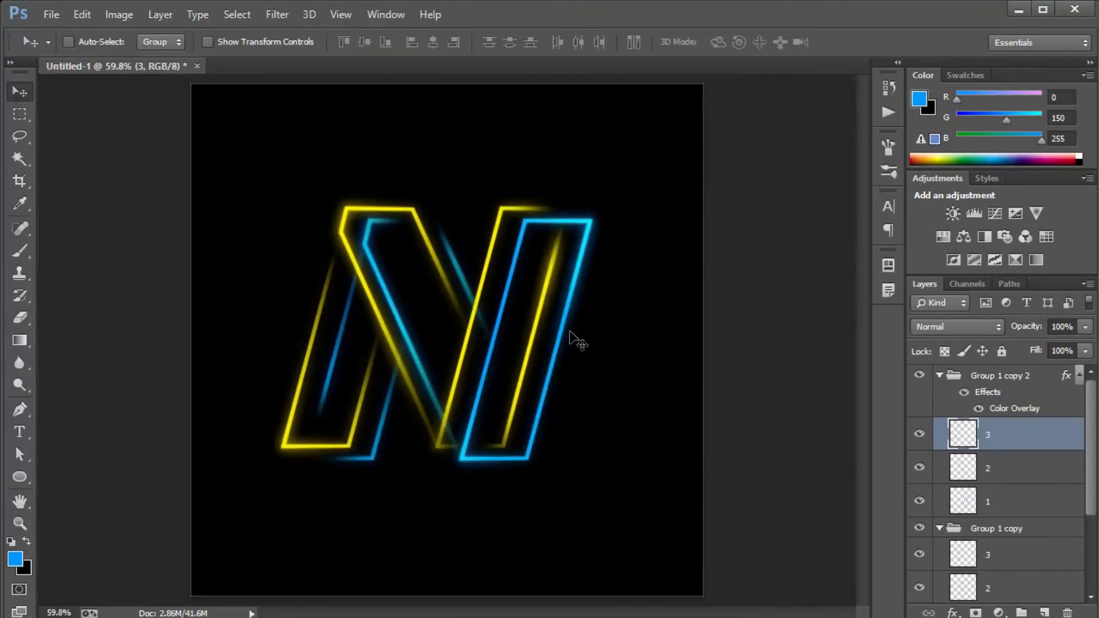
{"action": "key", "text": "ctrl+plus"}
{"action": "key", "text": "ctrl+plus"}
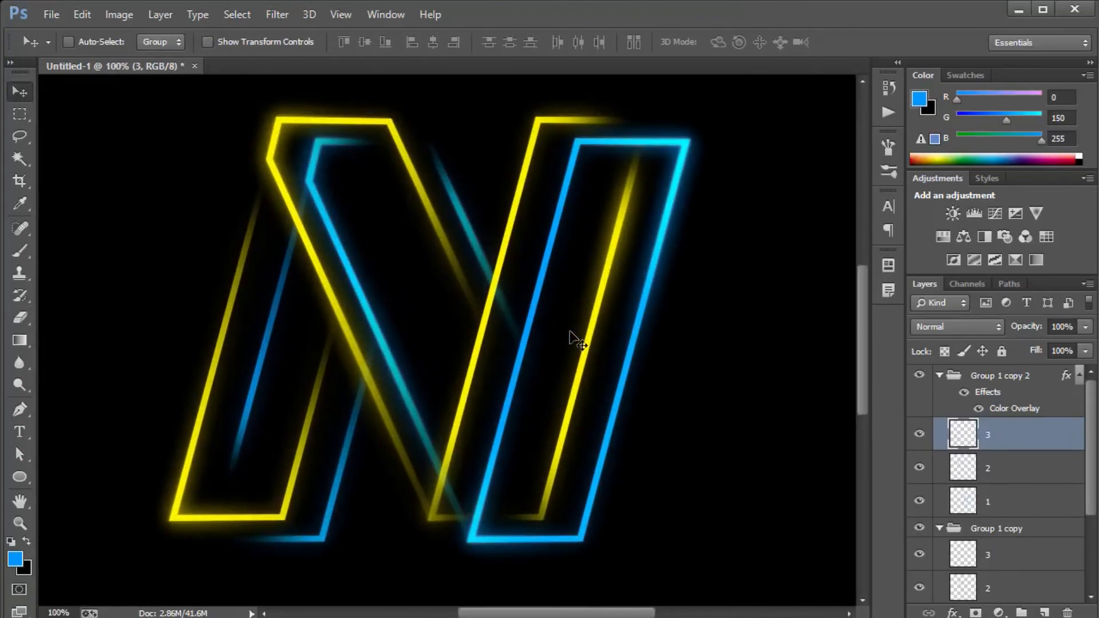
{"action": "scroll", "coordinate": [573, 338], "scroll_direction": "down", "scroll_amount": 1}
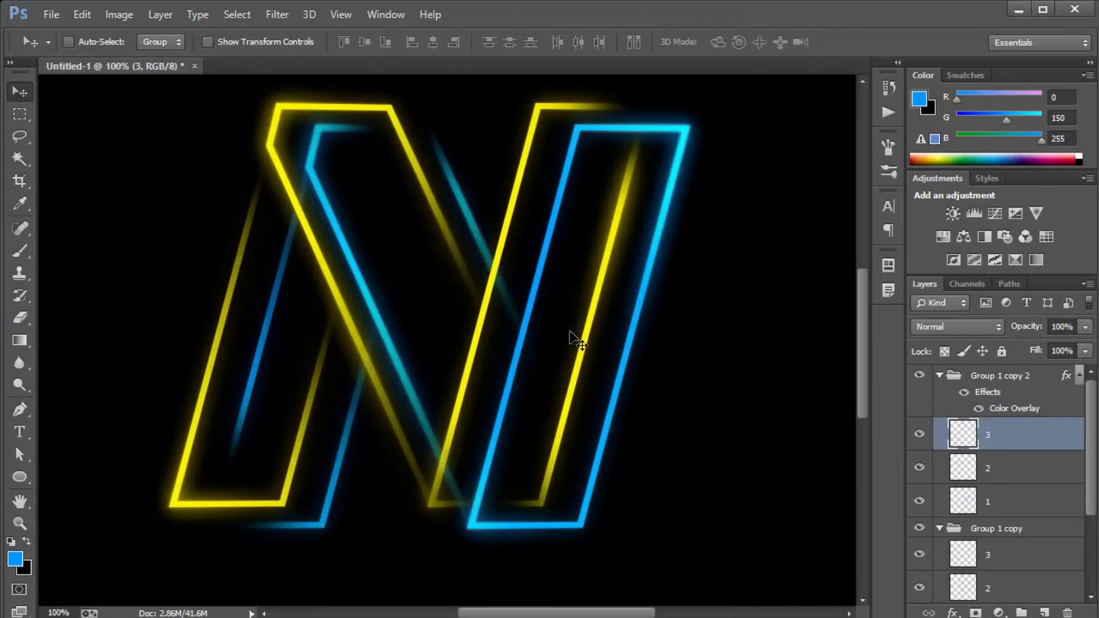
{"action": "left_click", "coordinate": [1017, 472]}
{"action": "key", "text": "e"}
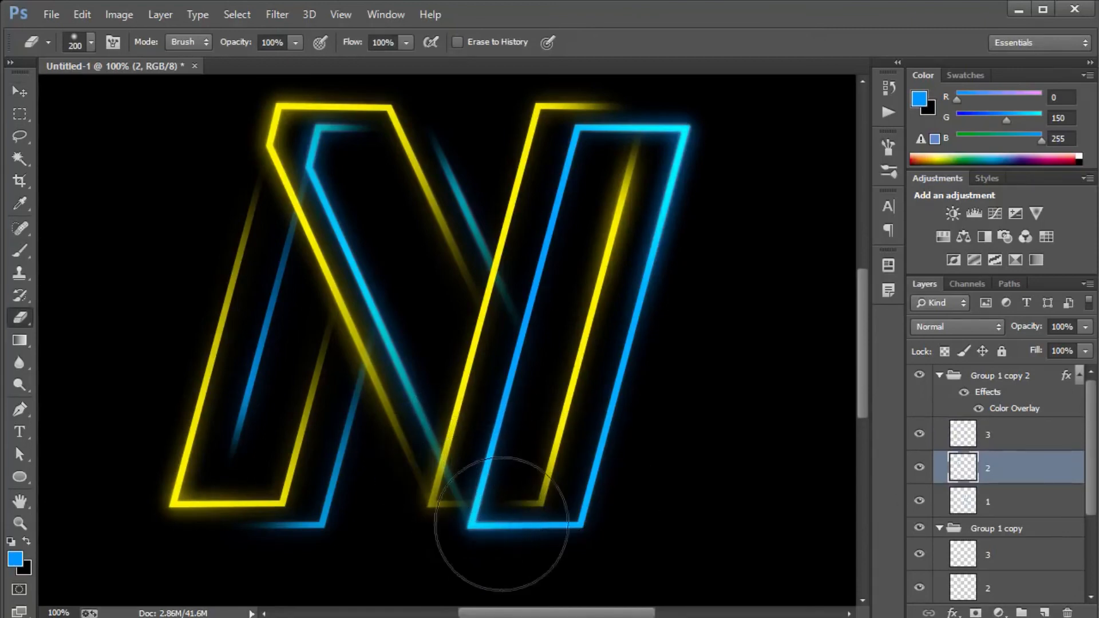
{"action": "key", "text": "alt+bracketright"}
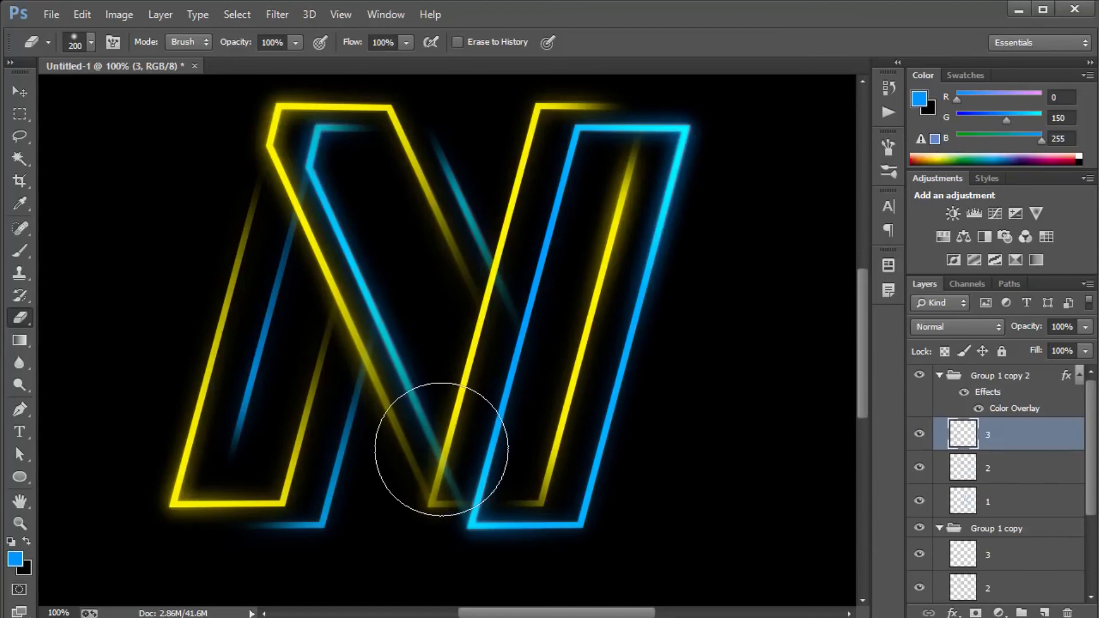
{"action": "scroll", "coordinate": [1030, 503], "scroll_direction": "down", "scroll_amount": 2}
{"action": "left_click", "coordinate": [1027, 523]}
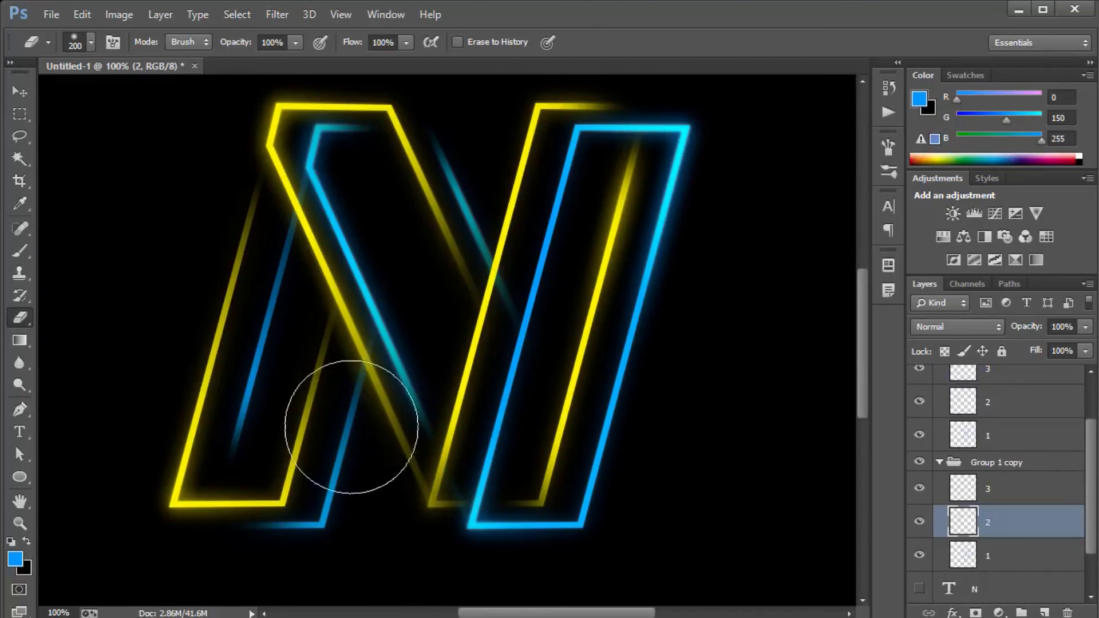
Fade the yellow diagonal on layer 2 of Group 1 copy 2 at its lower end and below its upper-left corner.
{"action": "left_click", "coordinate": [1011, 408]}
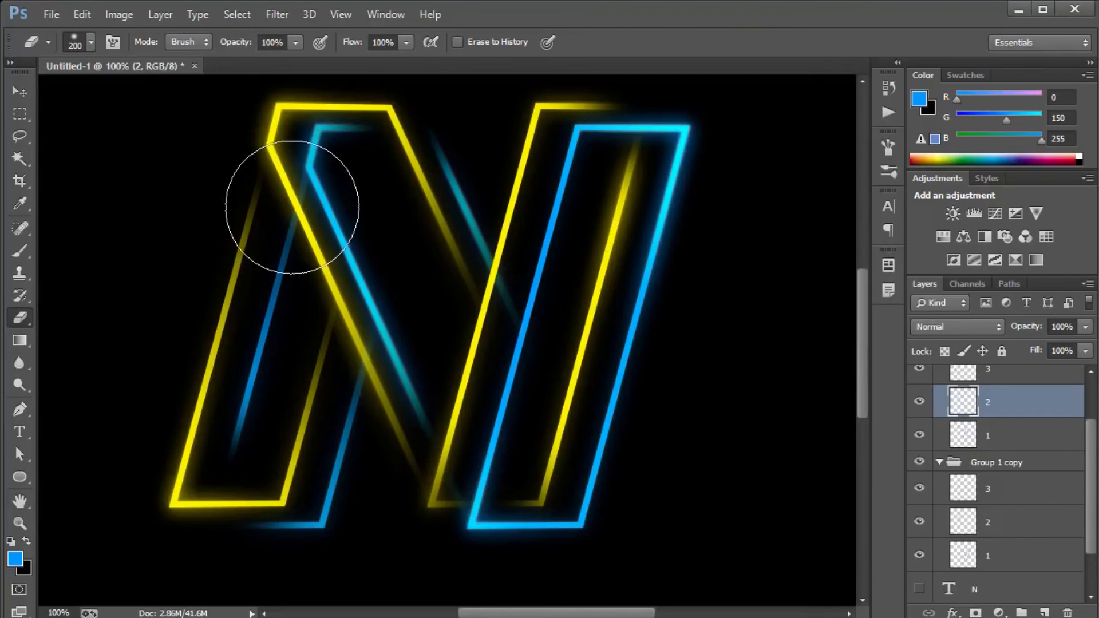
{"action": "left_click_drag", "start_coordinate": [312, 209], "coordinate": [304, 198]}
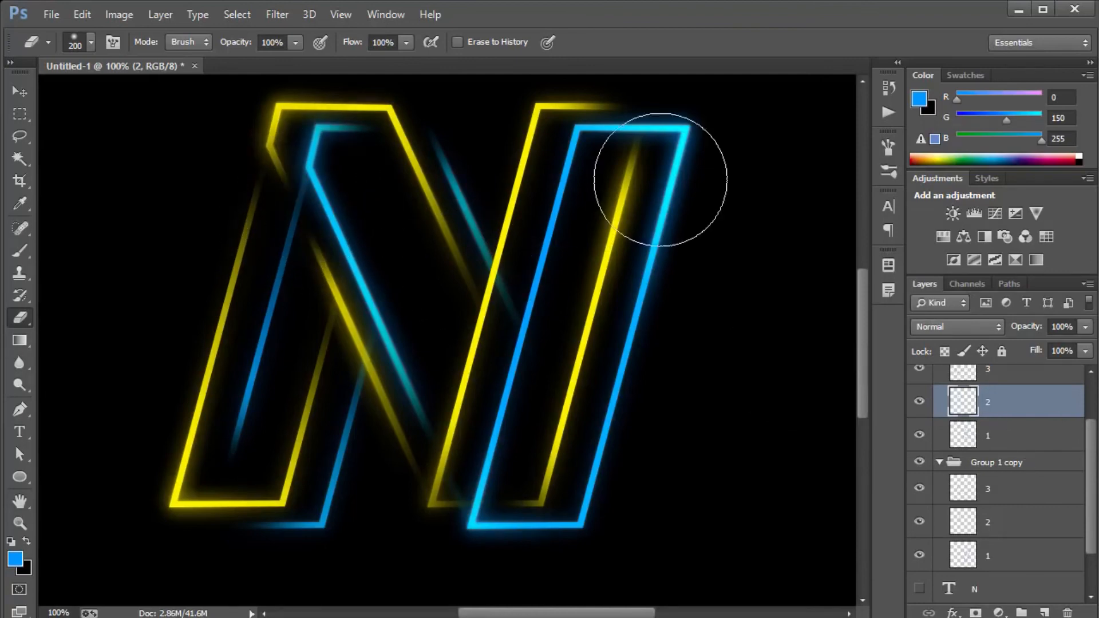